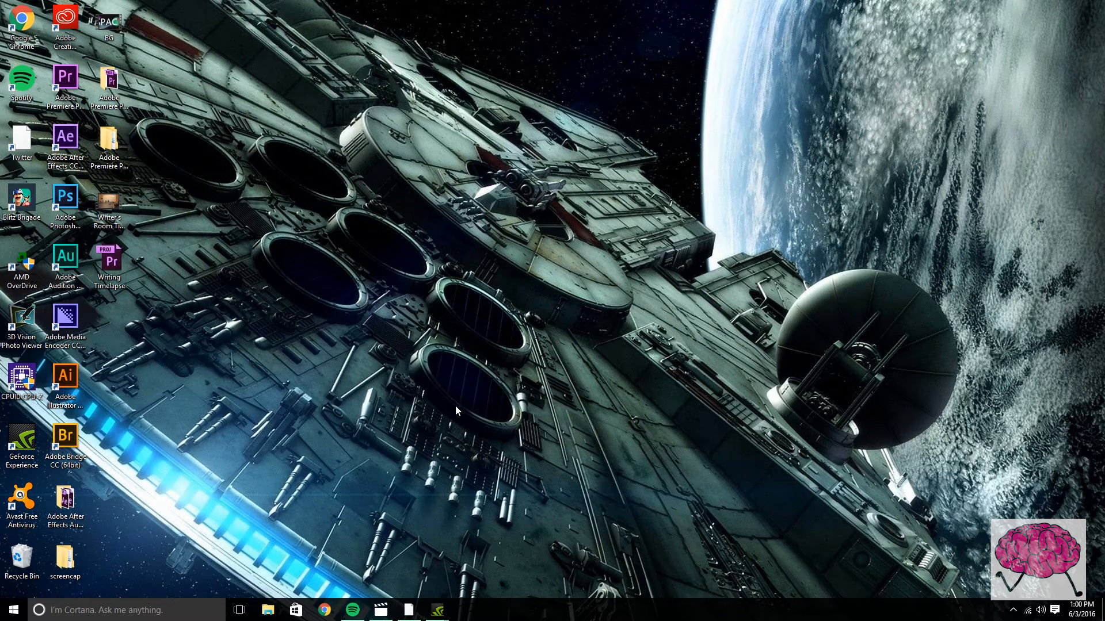
# - Play the Main Title/The Ice Planet Hoth medley in Spotify and minimise its window
pyautogui.click(353, 610)
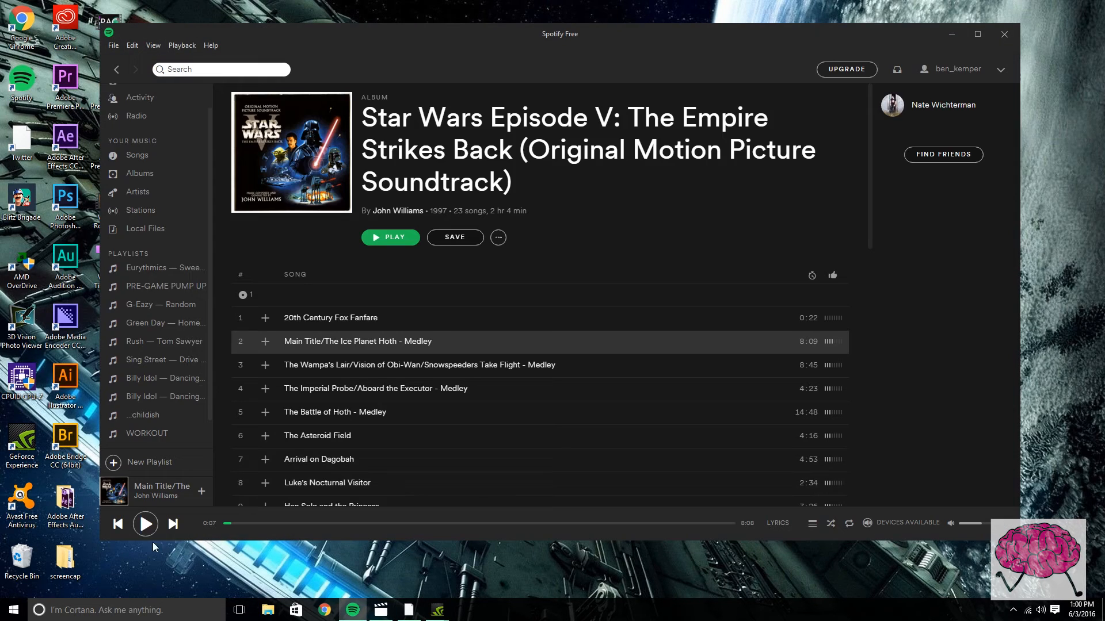
pyautogui.click(145, 526)
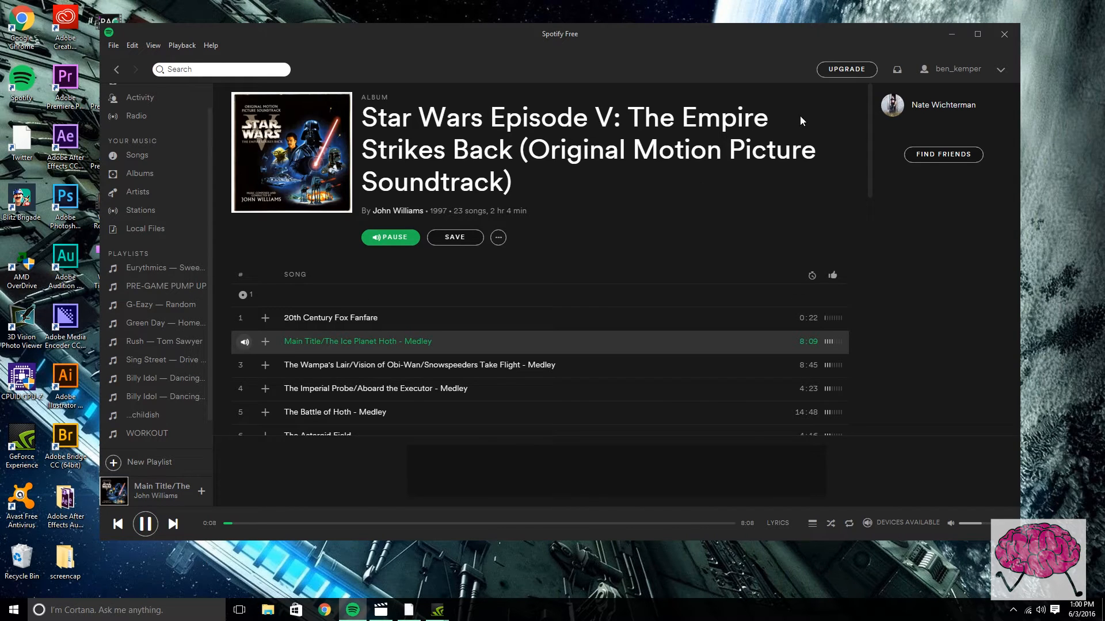
pyautogui.click(950, 35)
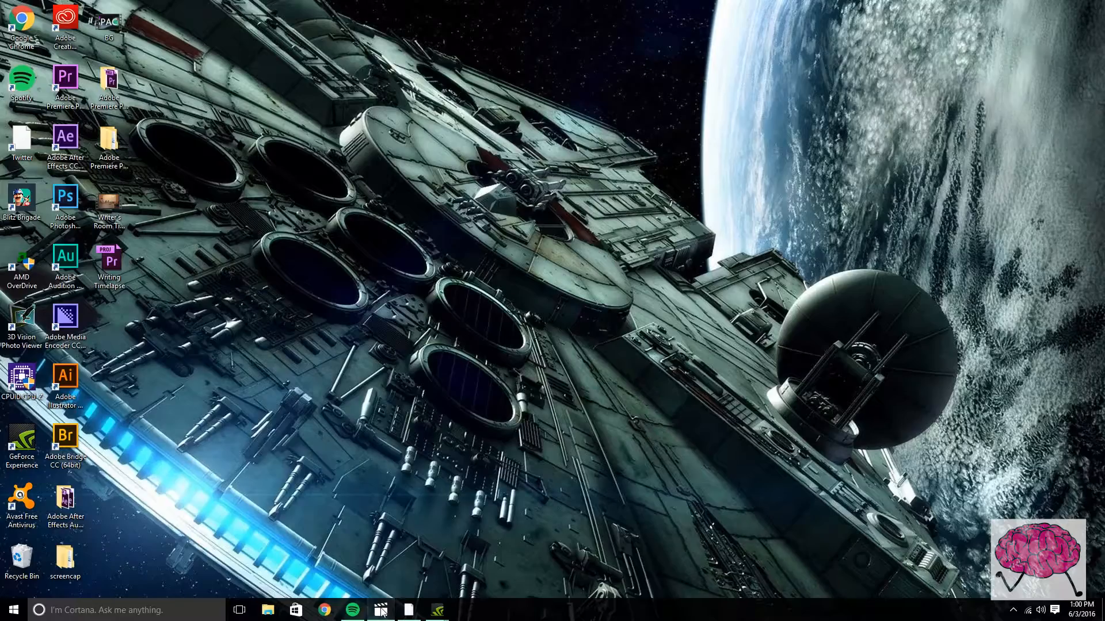
# - Play the rendered BG video full screen in Movies & TV, then close the player
pyautogui.click(381, 609)
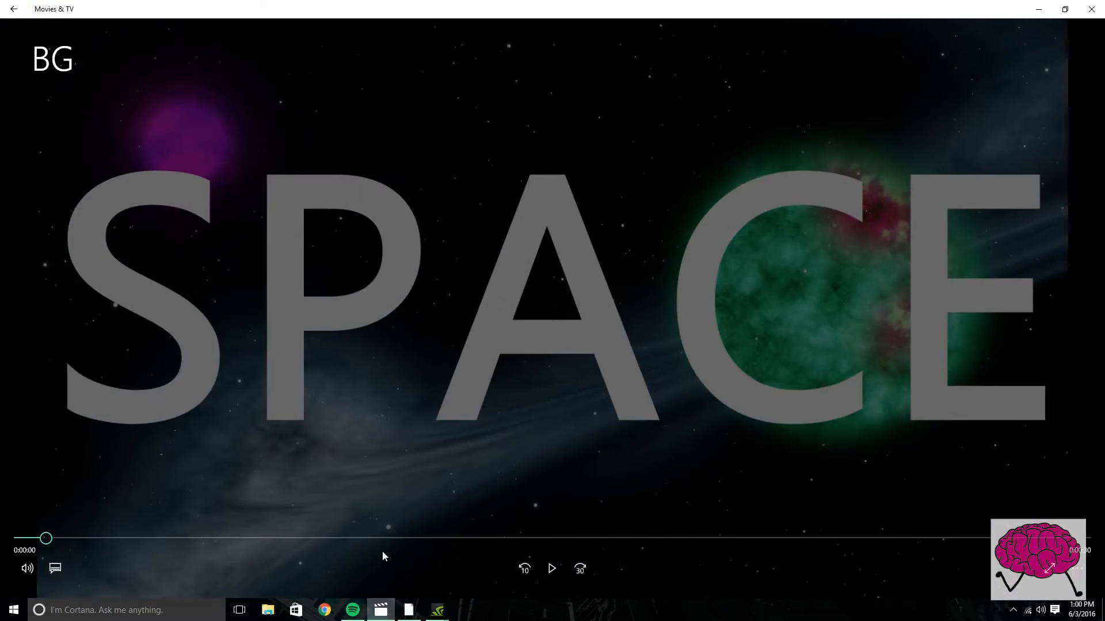
pyautogui.click(551, 569)
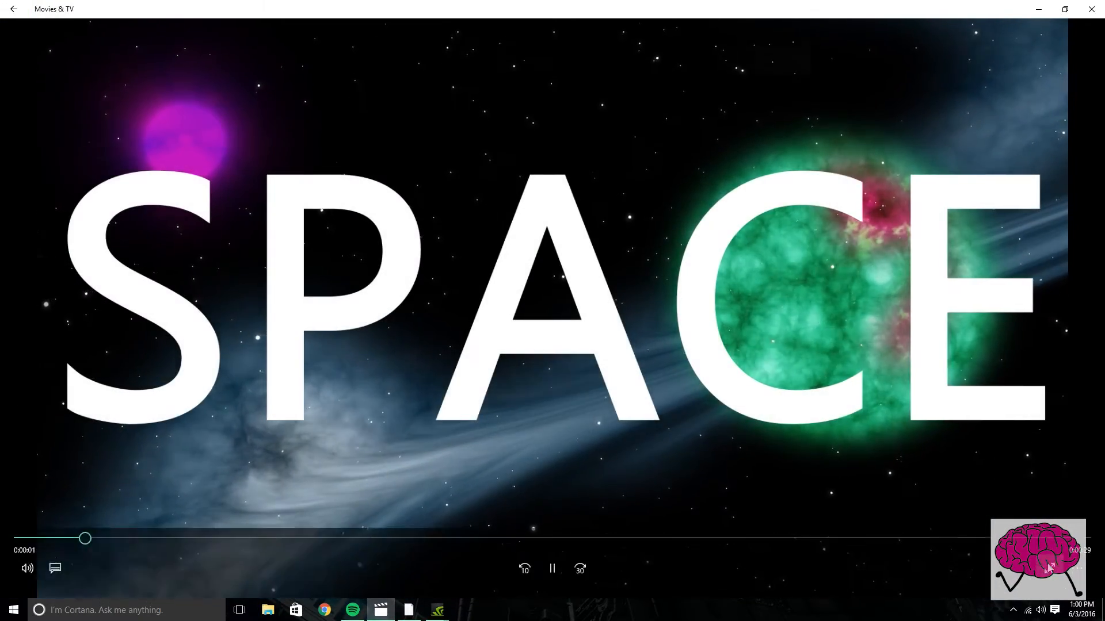
pyautogui.click(1048, 570)
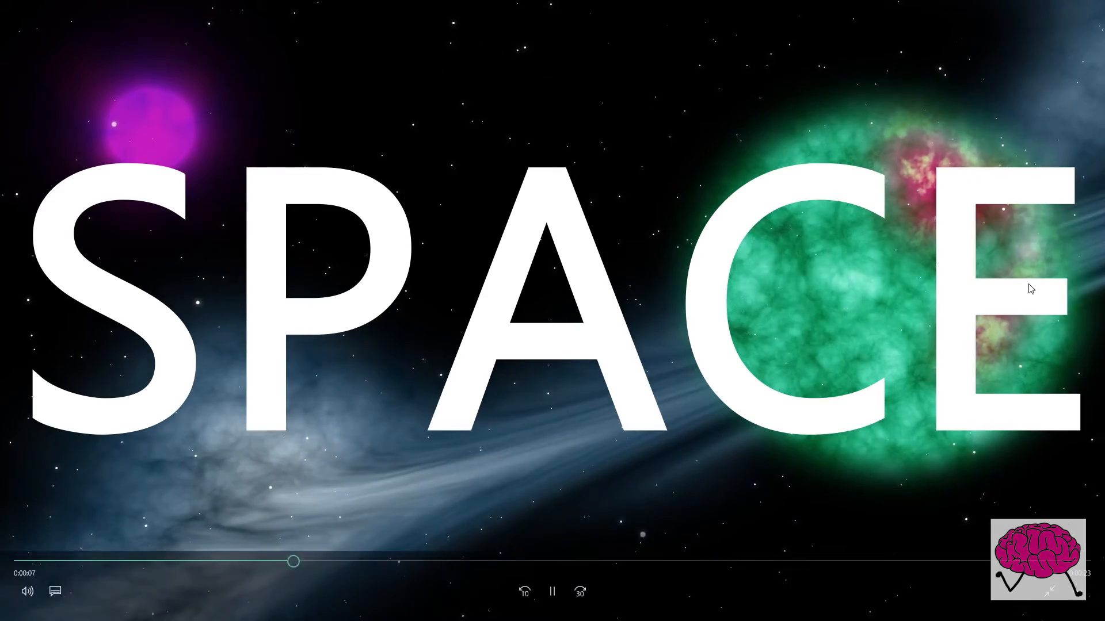
pyautogui.press('Escape')
pyautogui.click(1093, 9)
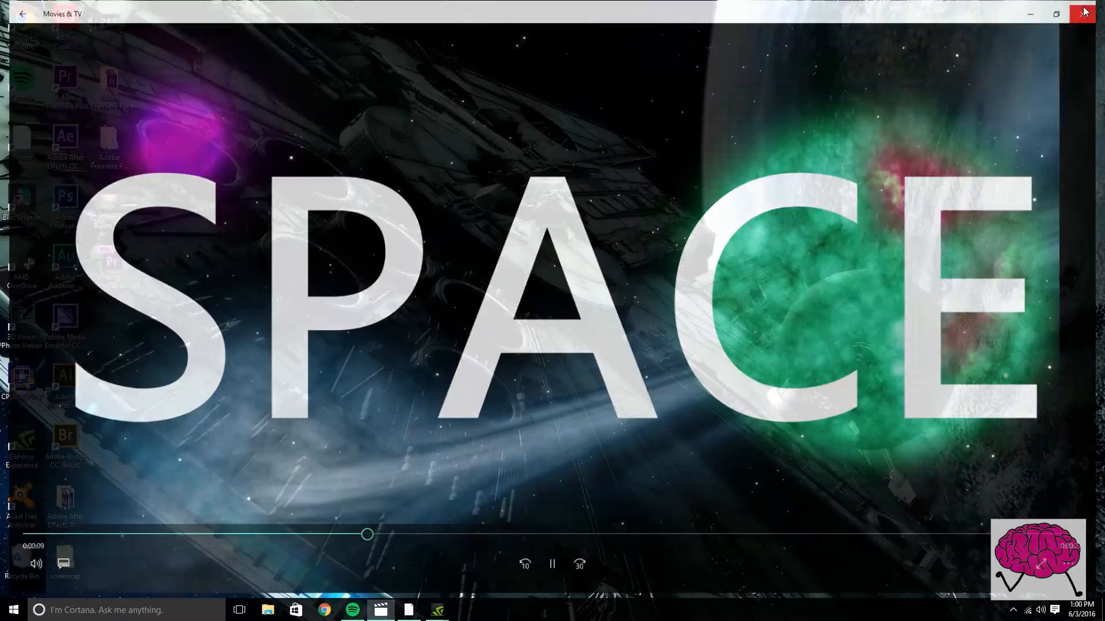
# - Switch to After Effects, preview the finished BG composition, and return the playhead to the start
pyautogui.click(381, 611)
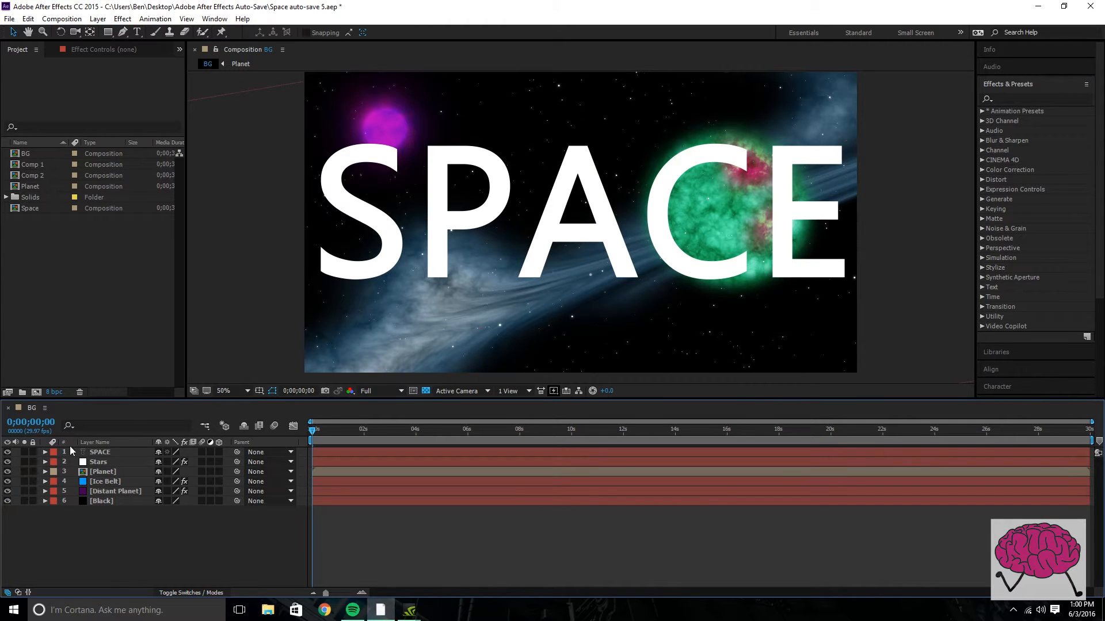
pyautogui.click(329, 430)
pyautogui.press('space')
pyautogui.moveTo(346, 429); pyautogui.dragTo(285, 427)
# - Create a new composition with the HDTV 1080 29.97 preset, 1920 x 1080 px and a 30-second duration
pyautogui.click(62, 19)
pyautogui.click(83, 31)
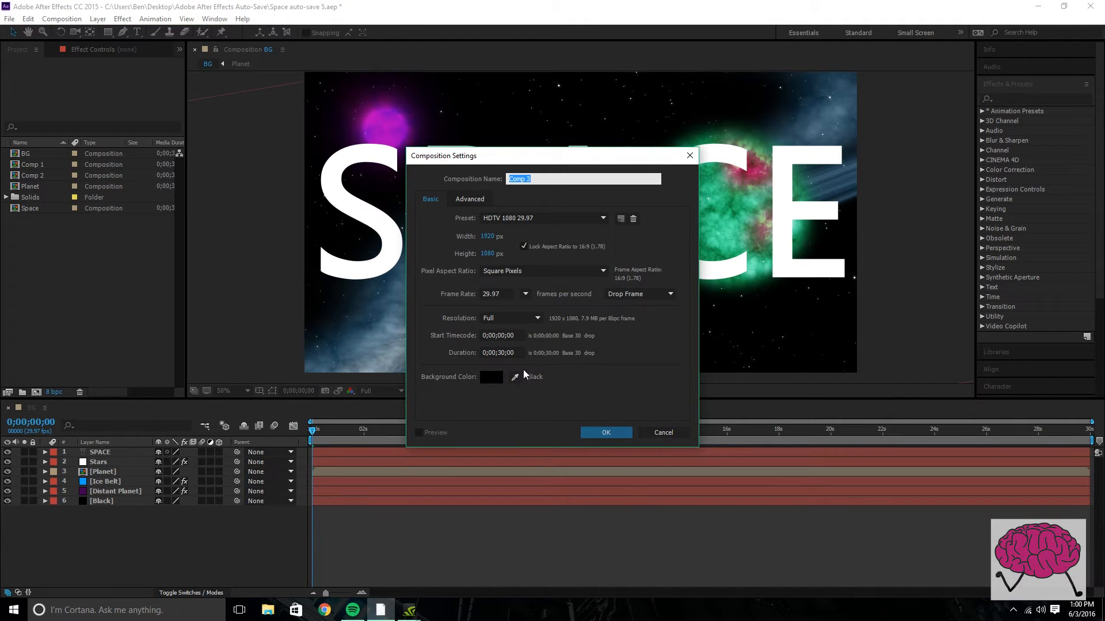
pyautogui.click(607, 433)
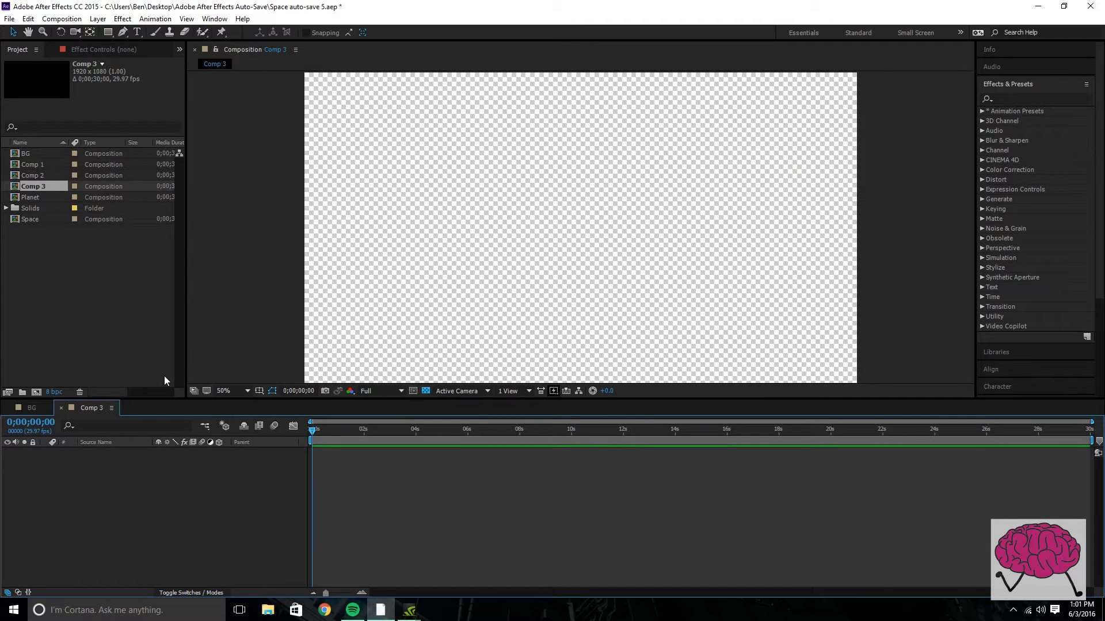
# - Add a comp-size solid layer named BG in black (000000) to the new composition
pyautogui.click(98, 18)
pyautogui.moveTo(253, 33)
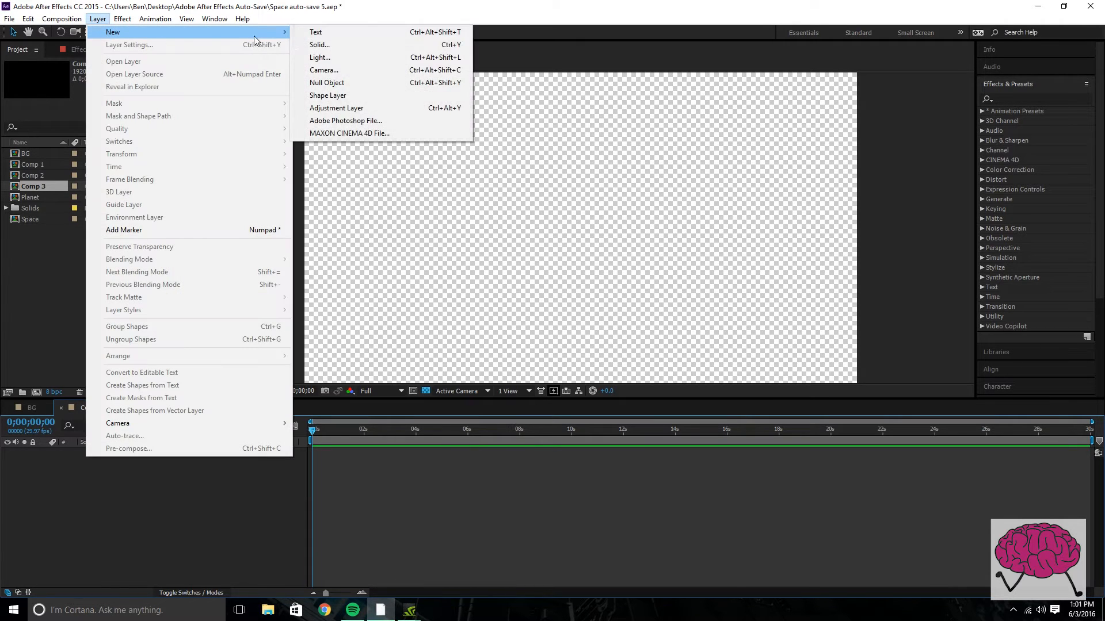
pyautogui.click(318, 45)
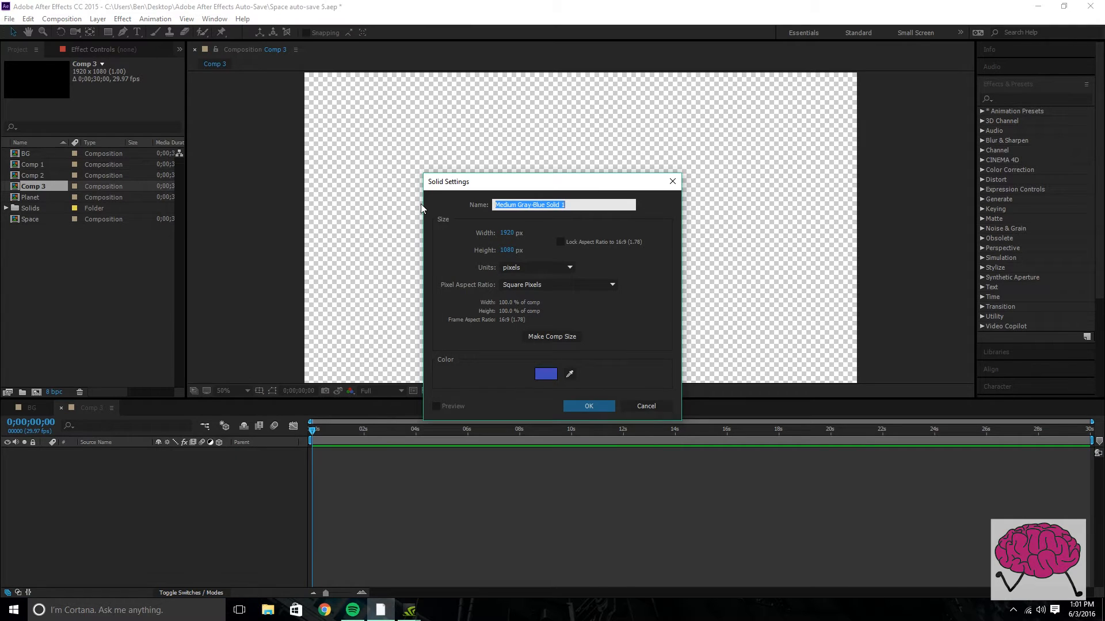
pyautogui.write('BG')
pyautogui.click(566, 342)
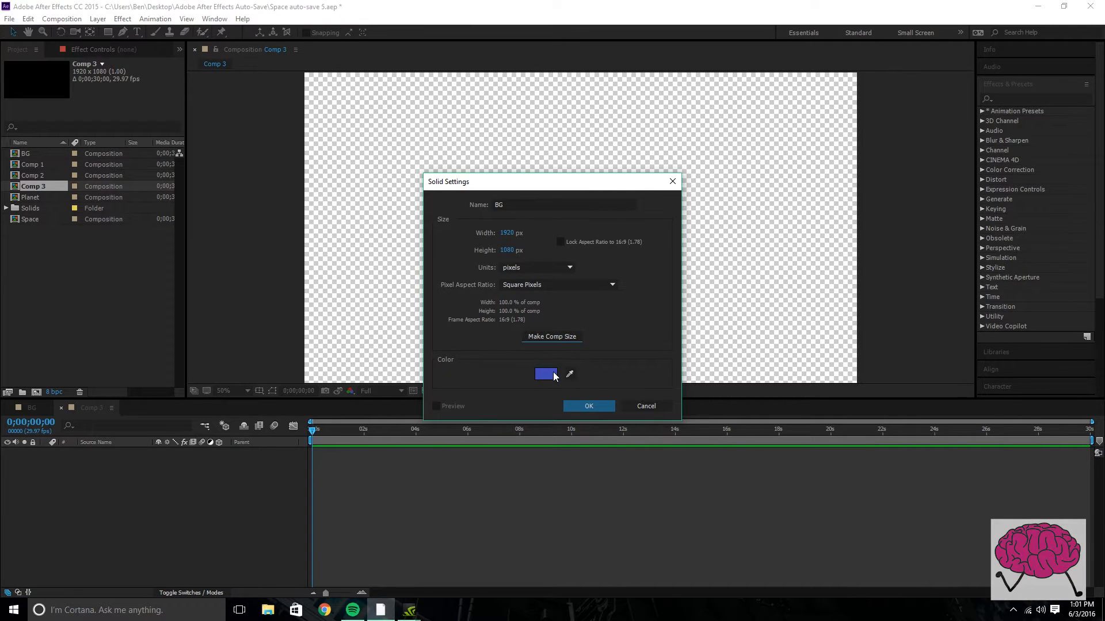
pyautogui.click(555, 376)
pyautogui.write('000000')
pyautogui.click(701, 403)
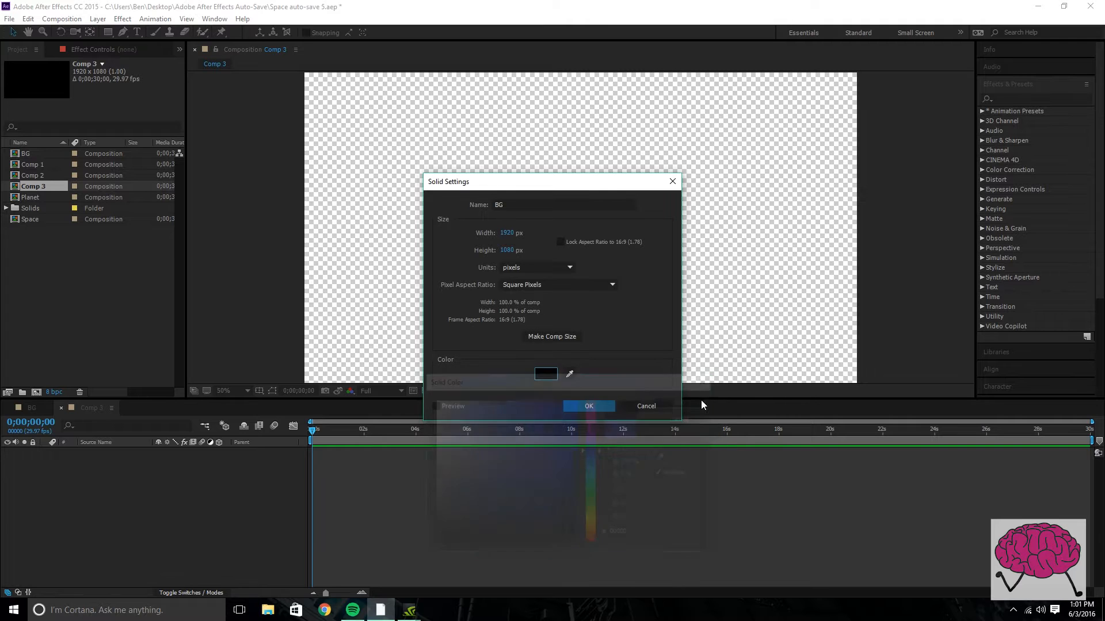
pyautogui.click(601, 405)
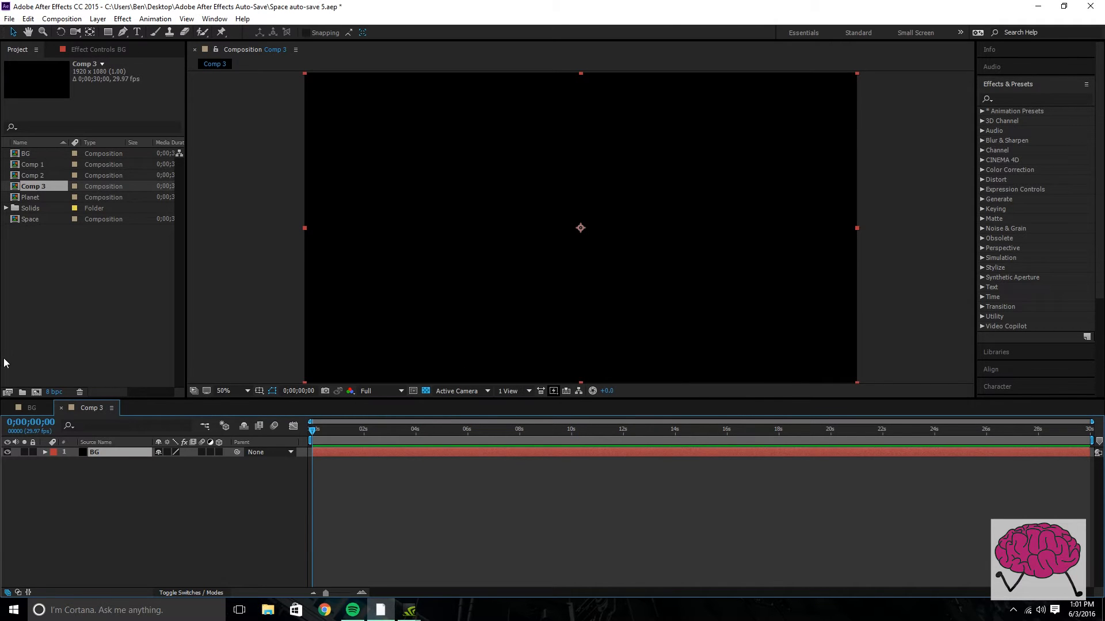
pyautogui.click(287, 255)
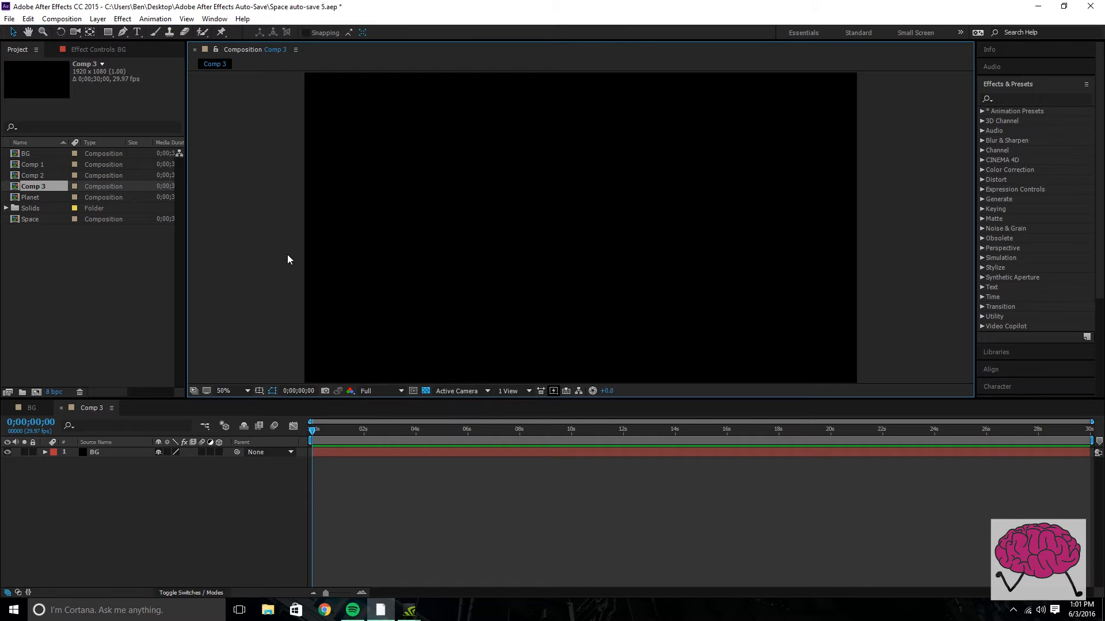
# - Add a white (FFFFFF) solid layer named Stars, 1920 x 1080 px, above the black background
pyautogui.click(106, 22)
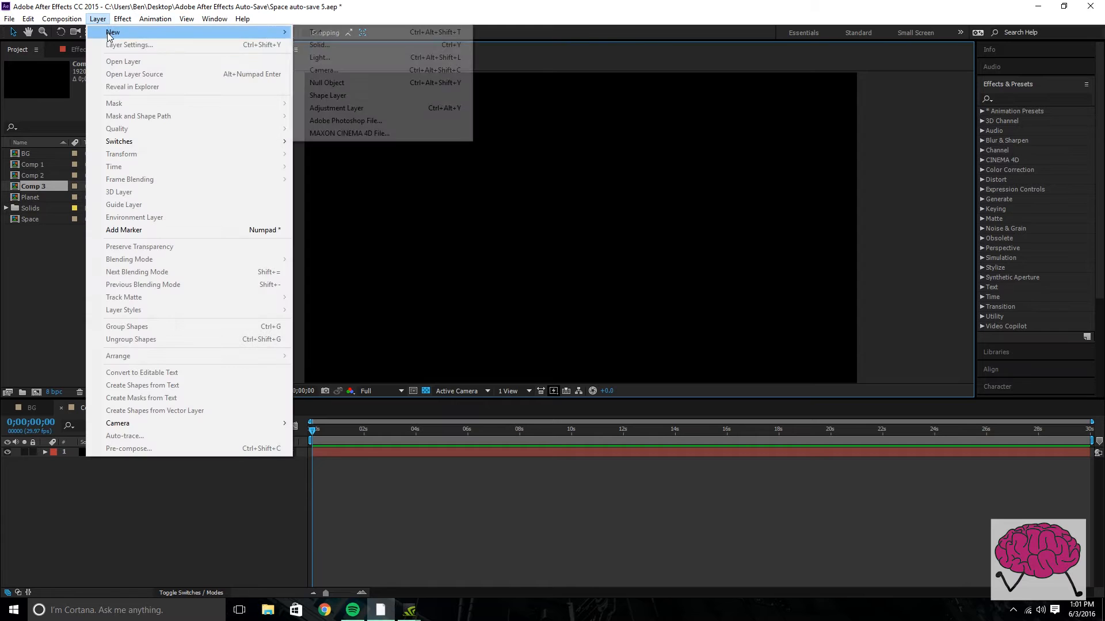
pyautogui.moveTo(109, 33)
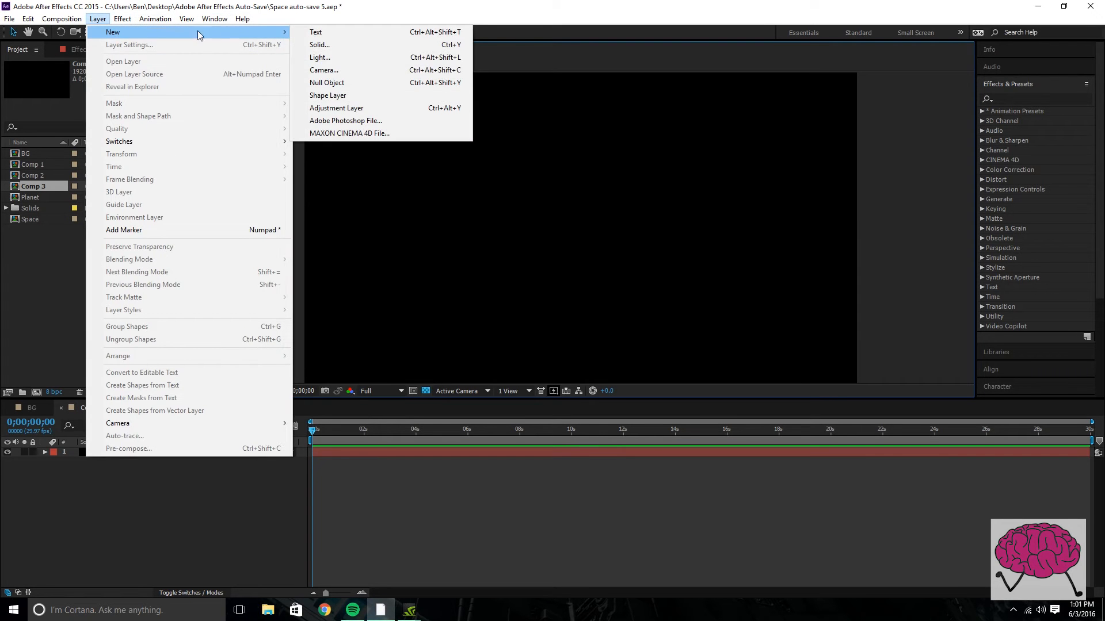
pyautogui.click(355, 45)
pyautogui.write('Stars')
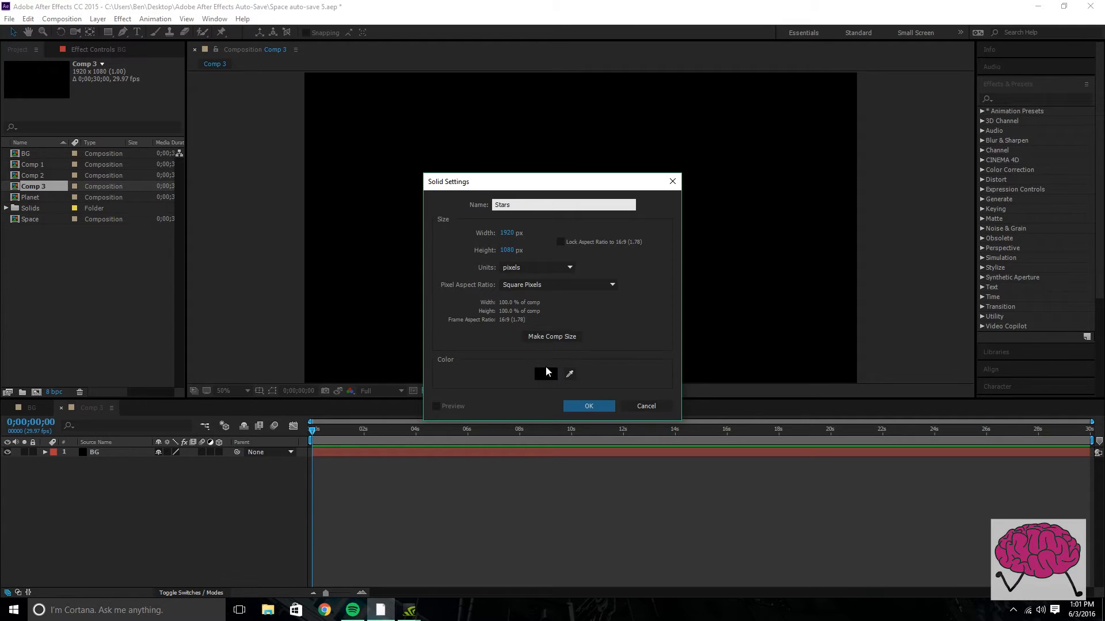
pyautogui.click(546, 373)
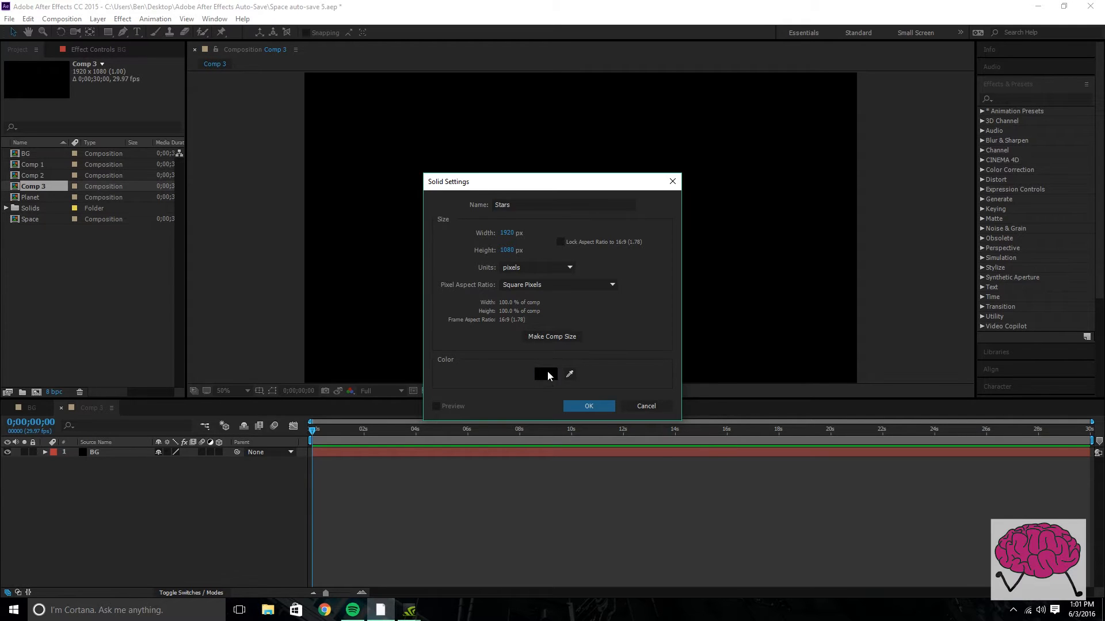
pyautogui.moveTo(530, 407); pyautogui.dragTo(316, 337)
pyautogui.click(682, 401)
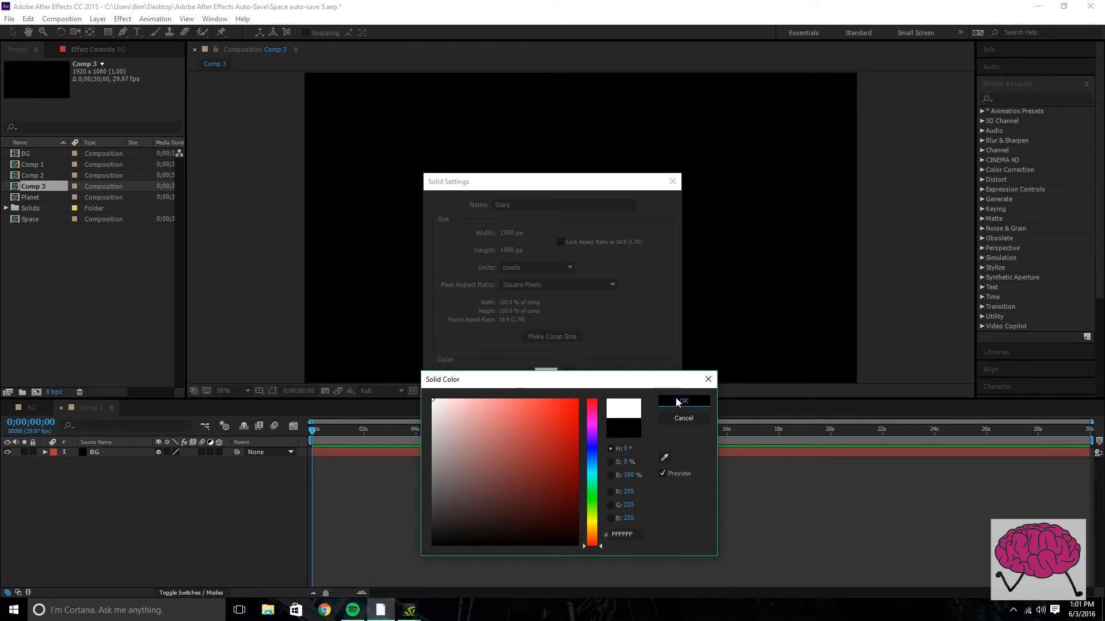
pyautogui.click(589, 406)
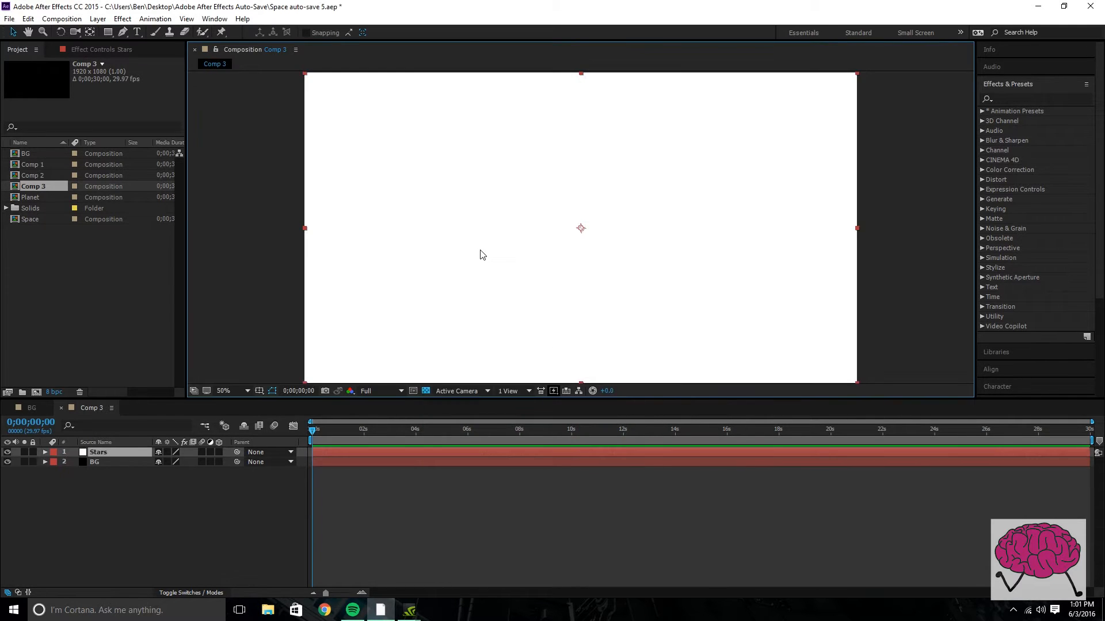
# - Draw a large elliptical mask on the Stars layer with the Ellipse Tool and move the layer so the ellipse sits near the frame's centre
pyautogui.click(108, 33)
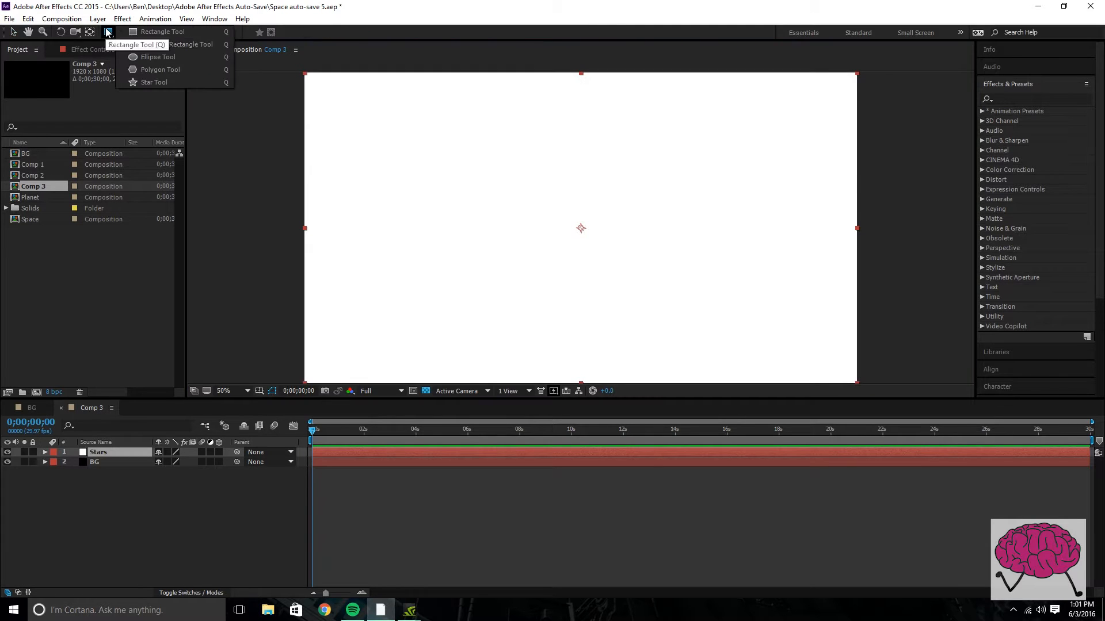
pyautogui.click(147, 57)
pyautogui.moveTo(399, 118)
pyautogui.mouseDown()
pyautogui.moveTo(686, 244)
pyautogui.moveTo(767, 306)
pyautogui.moveTo(814, 369)
pyautogui.mouseUp()
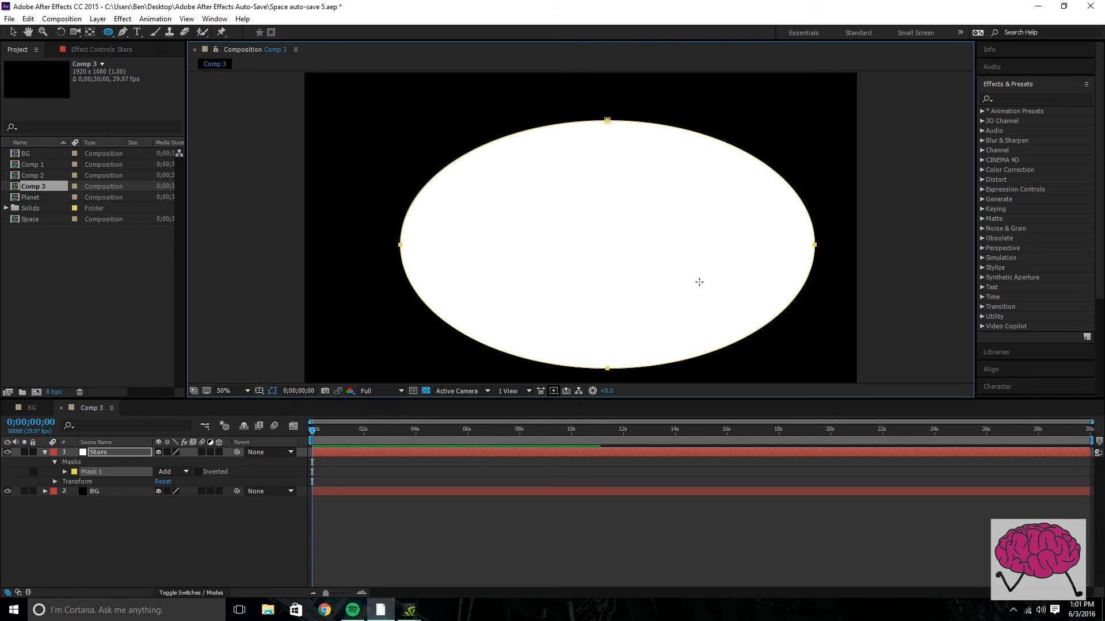
pyautogui.click(13, 33)
pyautogui.click(517, 208)
pyautogui.moveTo(517, 207)
pyautogui.mouseDown()
pyautogui.moveTo(508, 190)
pyautogui.moveTo(506, 201)
pyautogui.mouseUp()
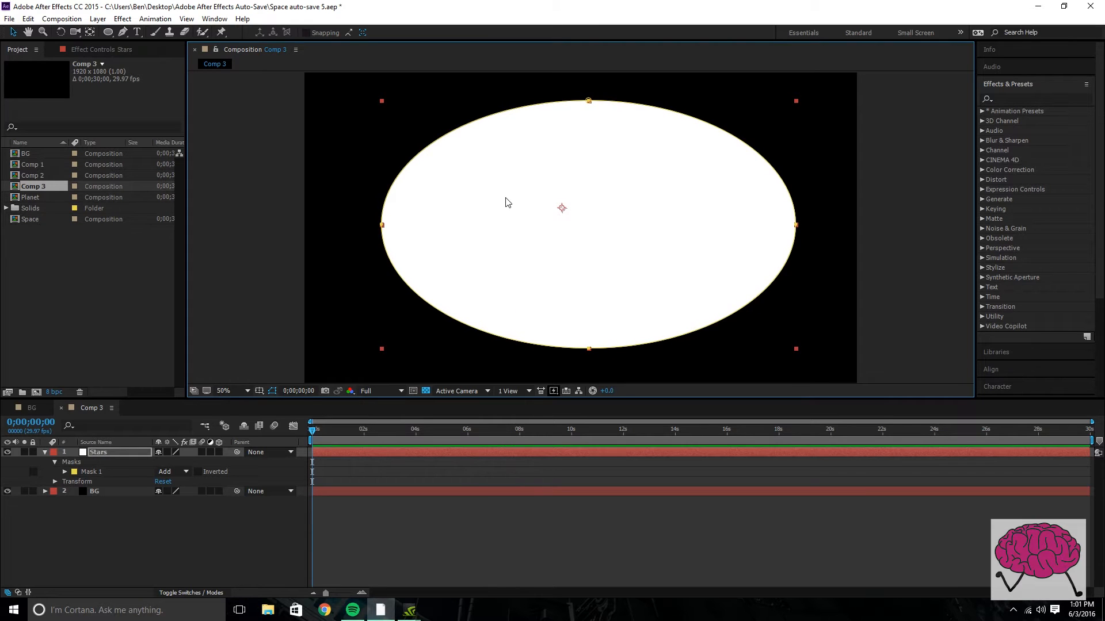
# - Find the CC Star Burst effect by searching for star and apply it to the Stars layer
pyautogui.click(1043, 99)
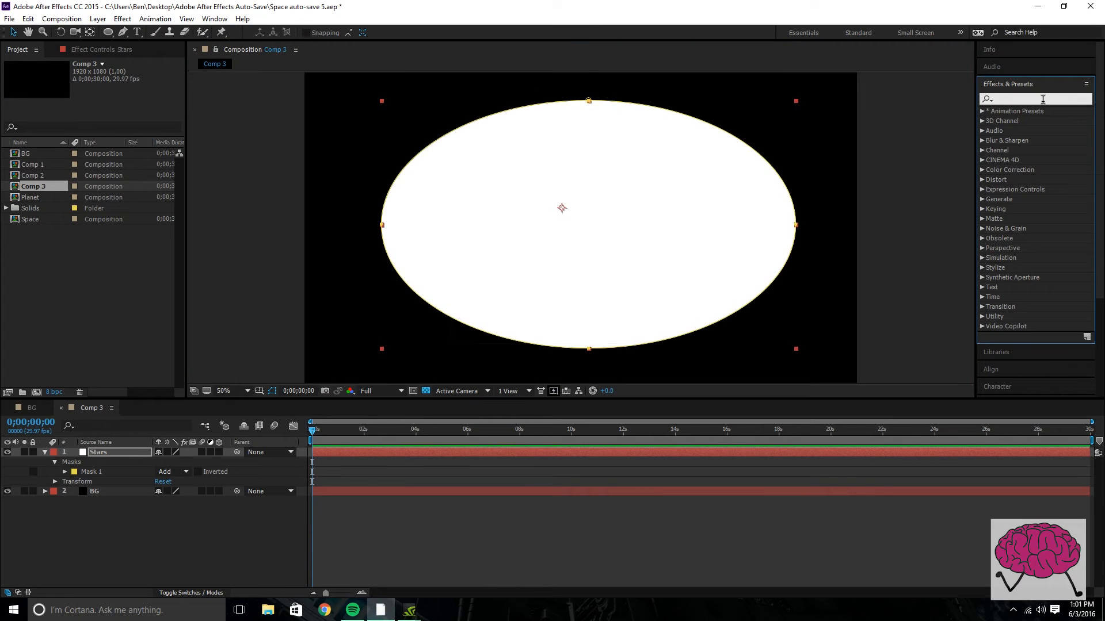
pyautogui.click(1043, 99)
pyautogui.click(1018, 100)
pyautogui.write('star')
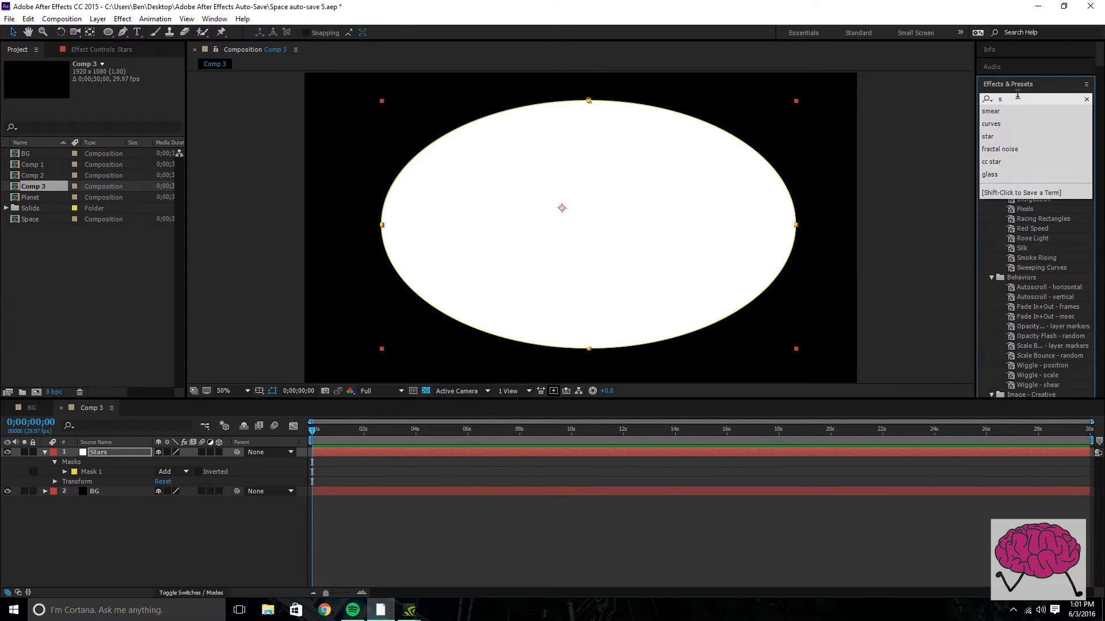
pyautogui.moveTo(1029, 150); pyautogui.dragTo(681, 214)
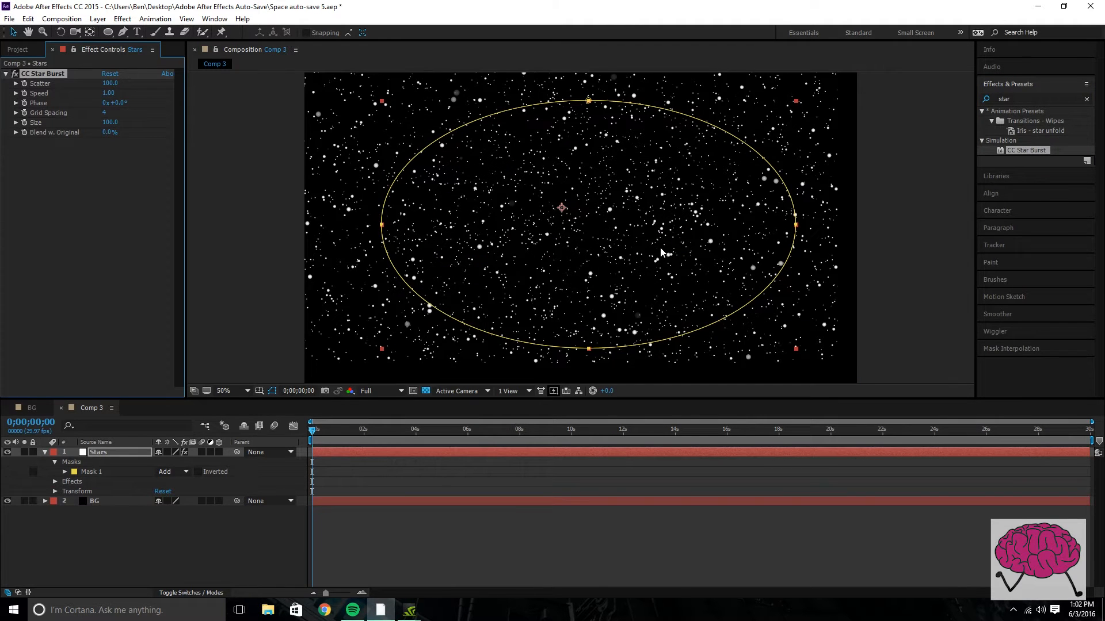
# - Scale up the masked Stars layer until its star field fills the whole frame, then deselect it
pyautogui.press(',')
pyautogui.press(',')
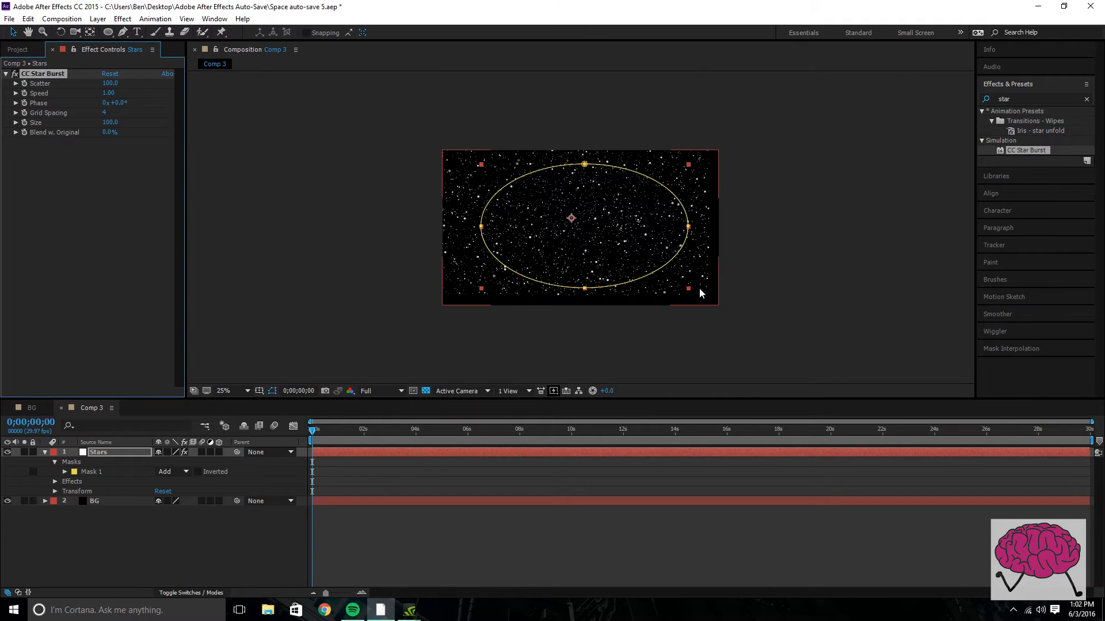
pyautogui.moveTo(689, 289); pyautogui.dragTo(705, 305)
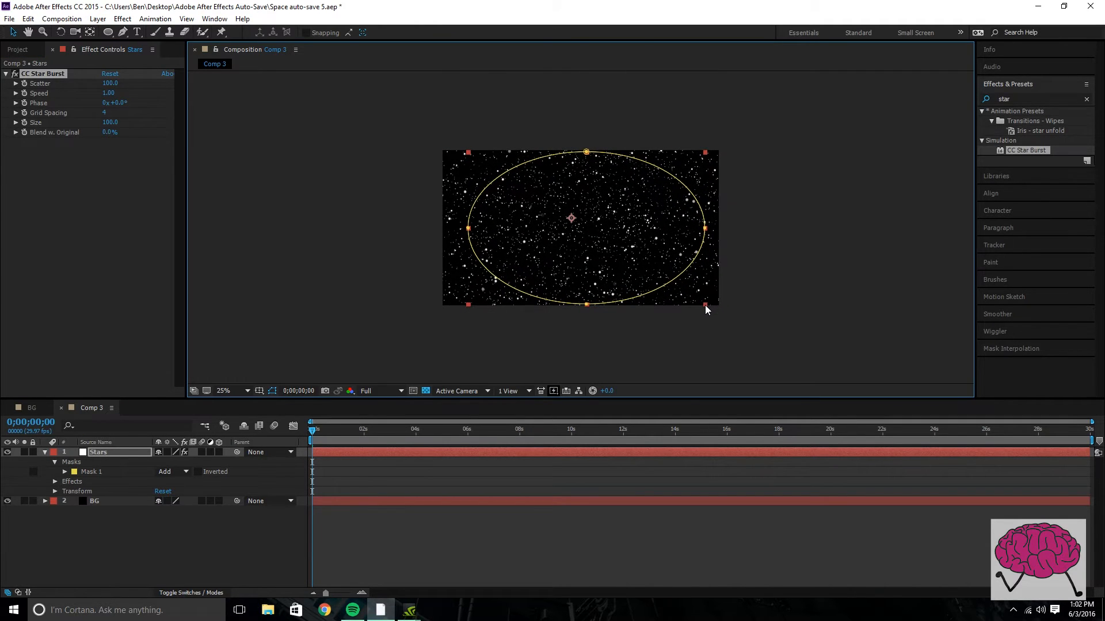
pyautogui.click(782, 298)
# - Preview the star animation and examine the star density and speed at the default CC Star Burst settings
pyautogui.press('space')
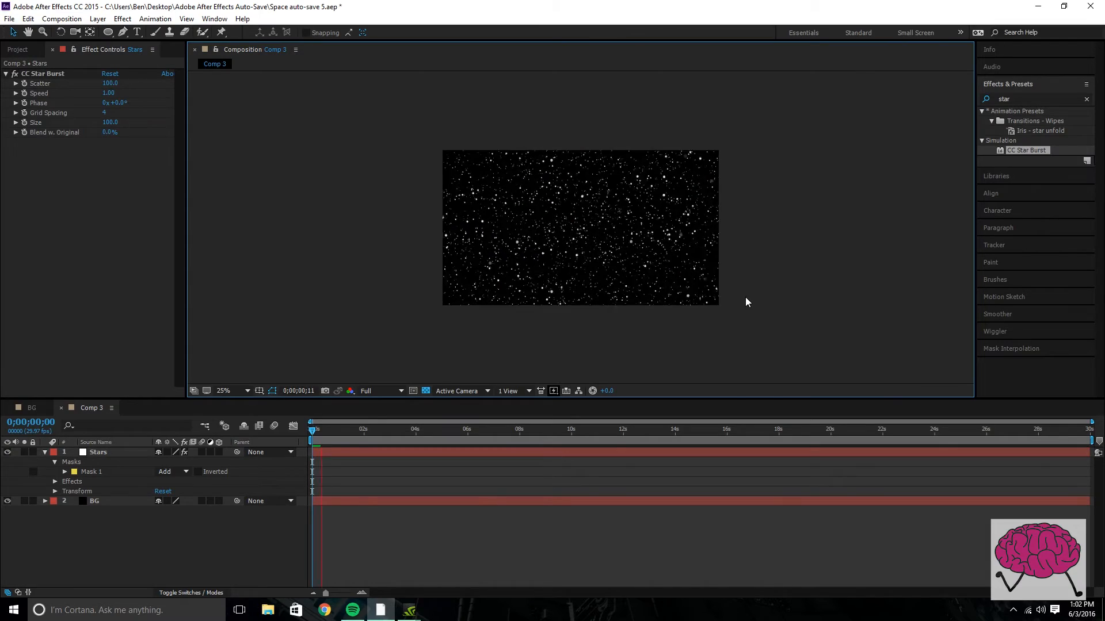
pyautogui.scroll(2, 746, 298)
pyautogui.scroll(6, 746, 298)
pyautogui.scroll(-6, 746, 301)
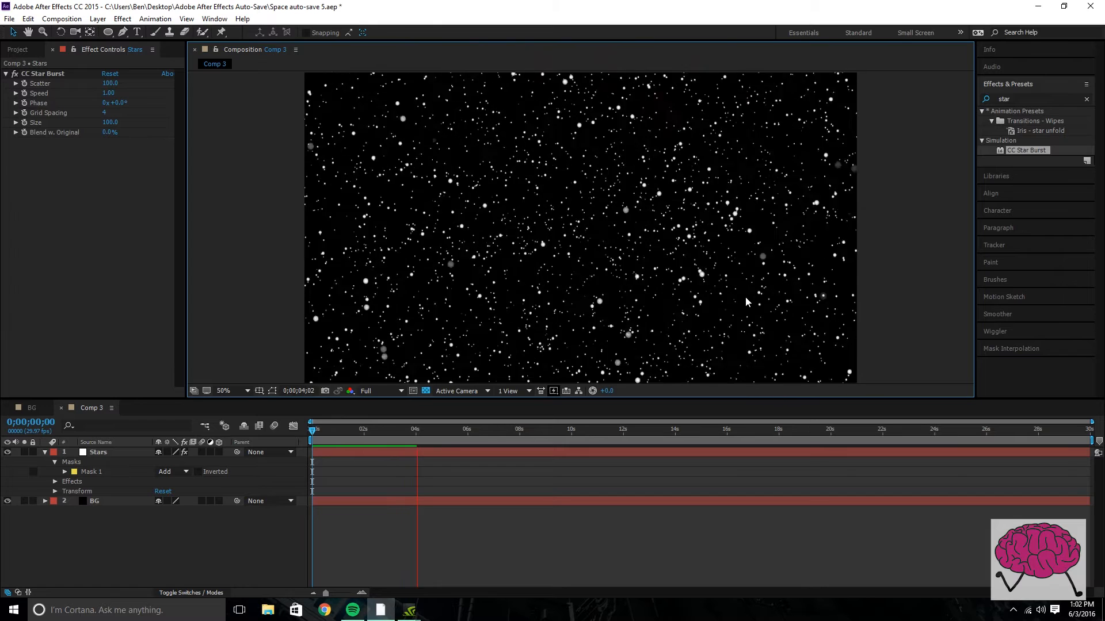
pyautogui.click(386, 211)
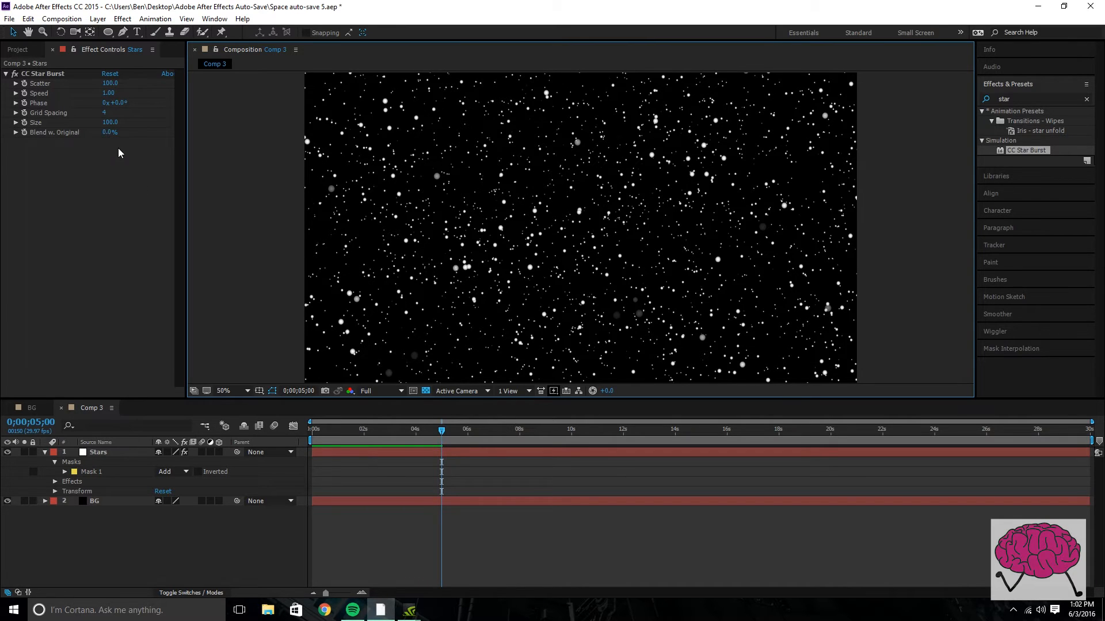
# - Set CC Star Burst's Scatter to 275 and Speed to 0.05 on the Stars layer, and preview the slower motion
pyautogui.moveTo(107, 82); pyautogui.dragTo(218, 90)
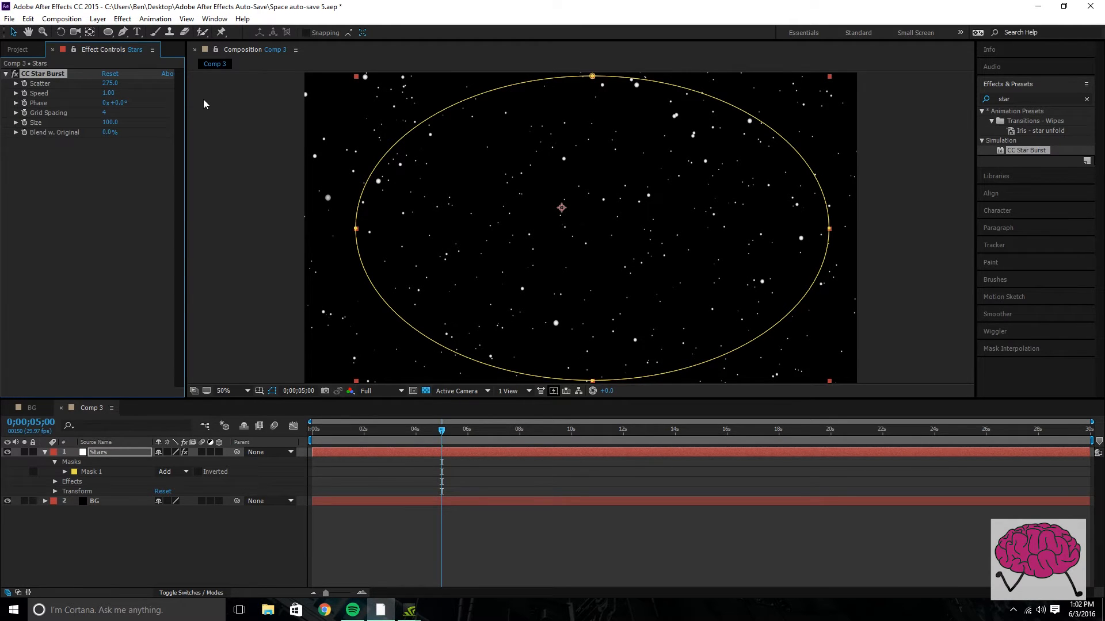
pyautogui.moveTo(108, 93); pyautogui.dragTo(75, 111)
pyautogui.moveTo(75, 111); pyautogui.dragTo(75, 110)
pyautogui.press('space')
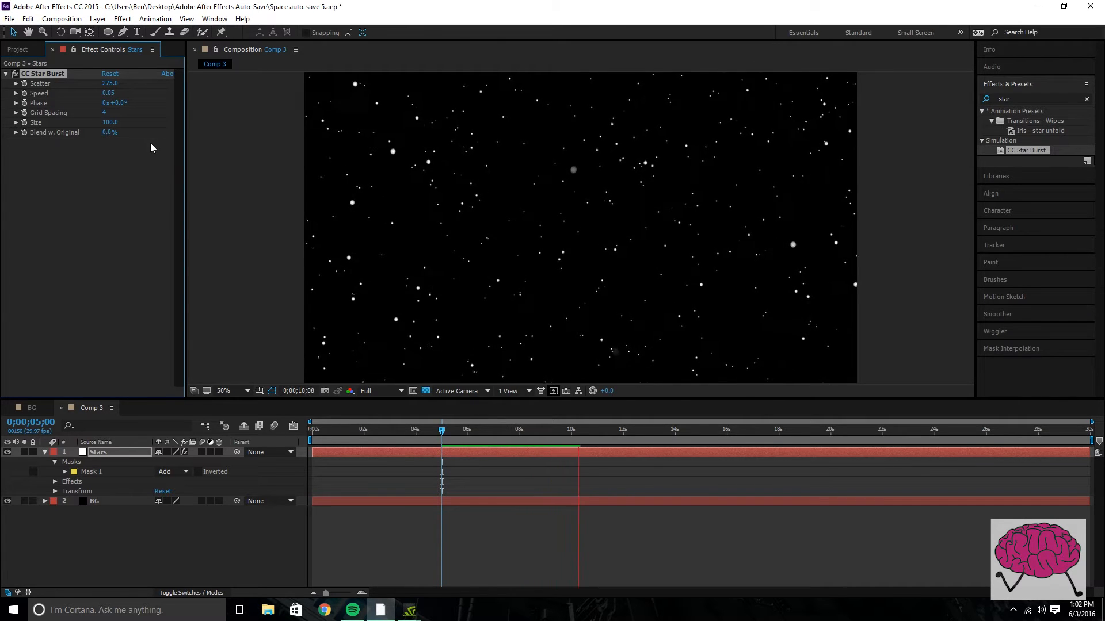
# - Set CC Star Burst's Size to 49 and Grid Spacing to 3 on the Stars layer
pyautogui.moveTo(109, 126); pyautogui.dragTo(94, 132)
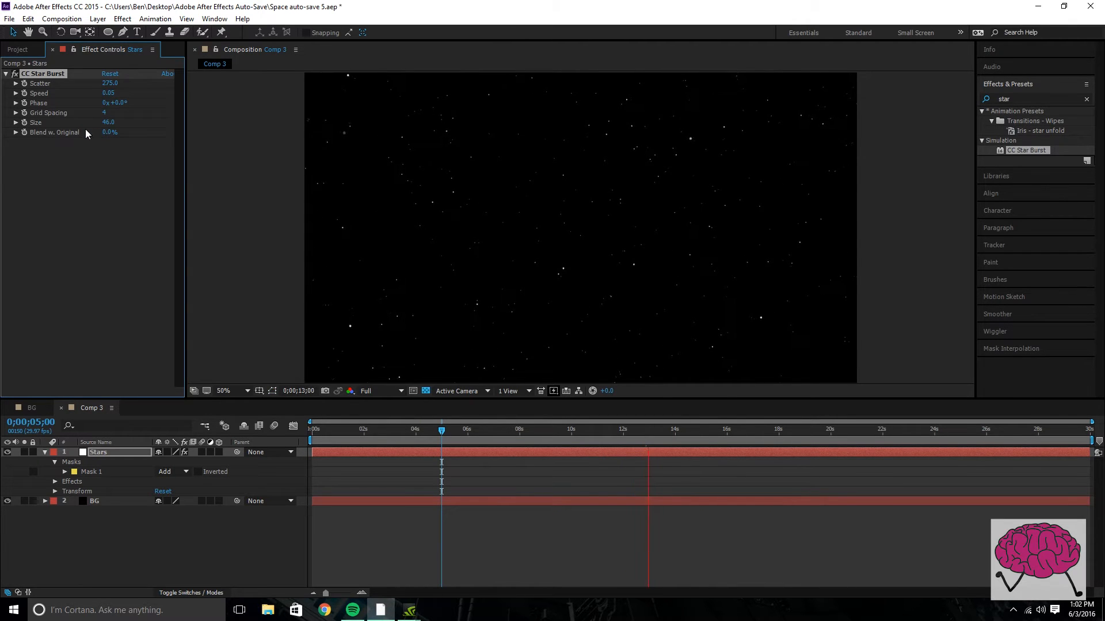
pyautogui.click(274, 244)
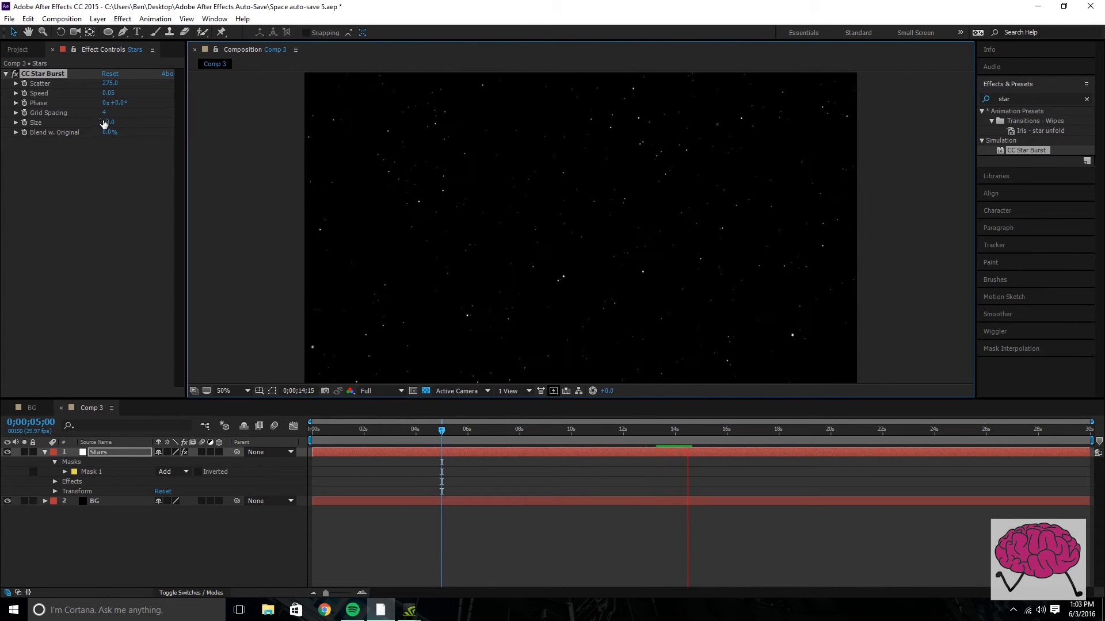
pyautogui.moveTo(104, 116)
pyautogui.mouseDown()
pyautogui.moveTo(149, 119)
pyautogui.moveTo(87, 117)
pyautogui.mouseUp()
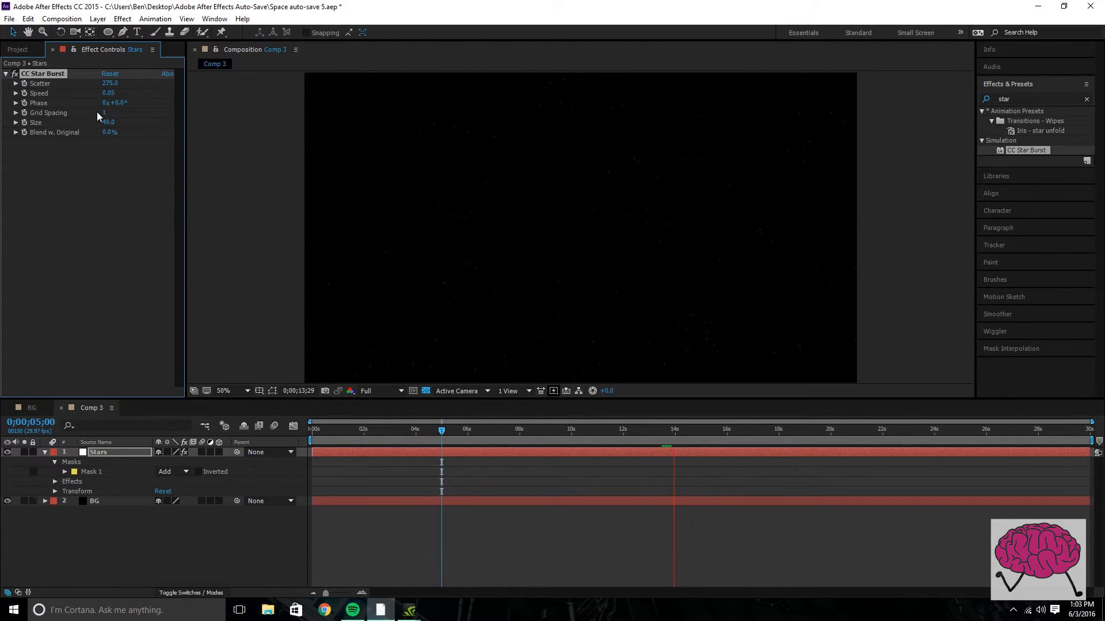
pyautogui.moveTo(107, 114); pyautogui.dragTo(111, 117)
pyautogui.write('3')
# - Preview the star field from the start of the timeline and collapse the Stars layer's properties
pyautogui.moveTo(400, 431); pyautogui.dragTo(291, 425)
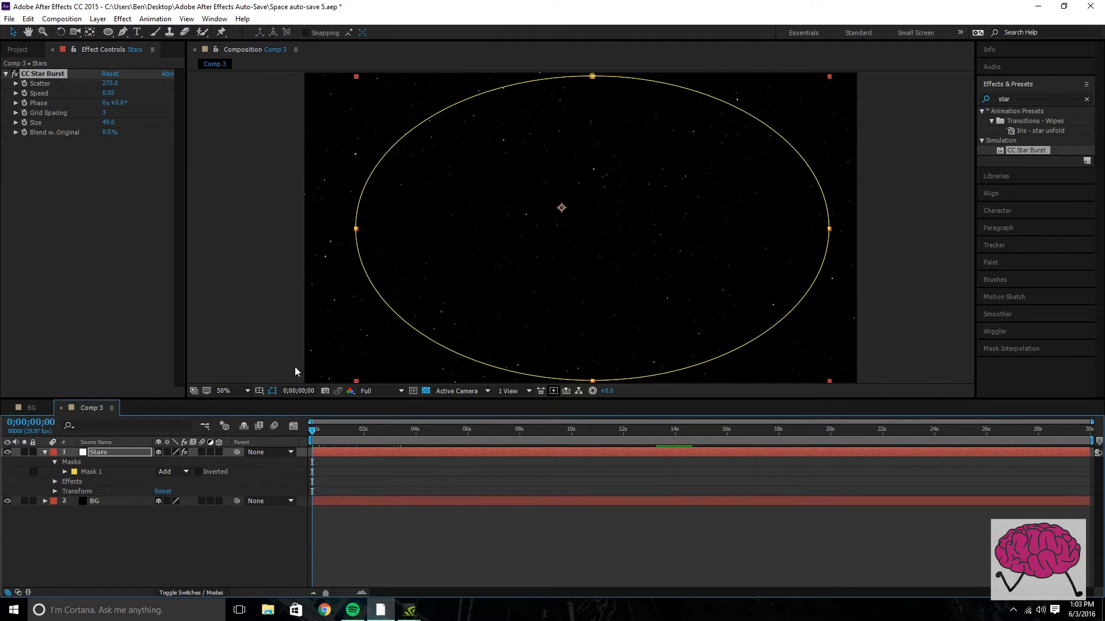
pyautogui.press('space')
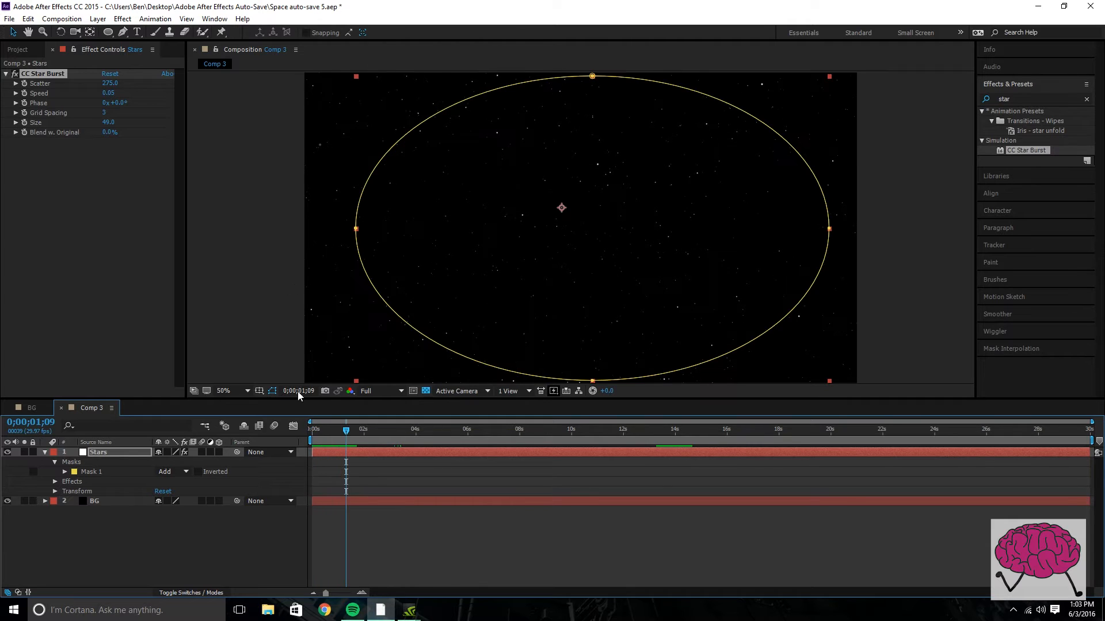
pyautogui.moveTo(336, 431); pyautogui.dragTo(395, 437)
pyautogui.moveTo(432, 440); pyautogui.dragTo(299, 441)
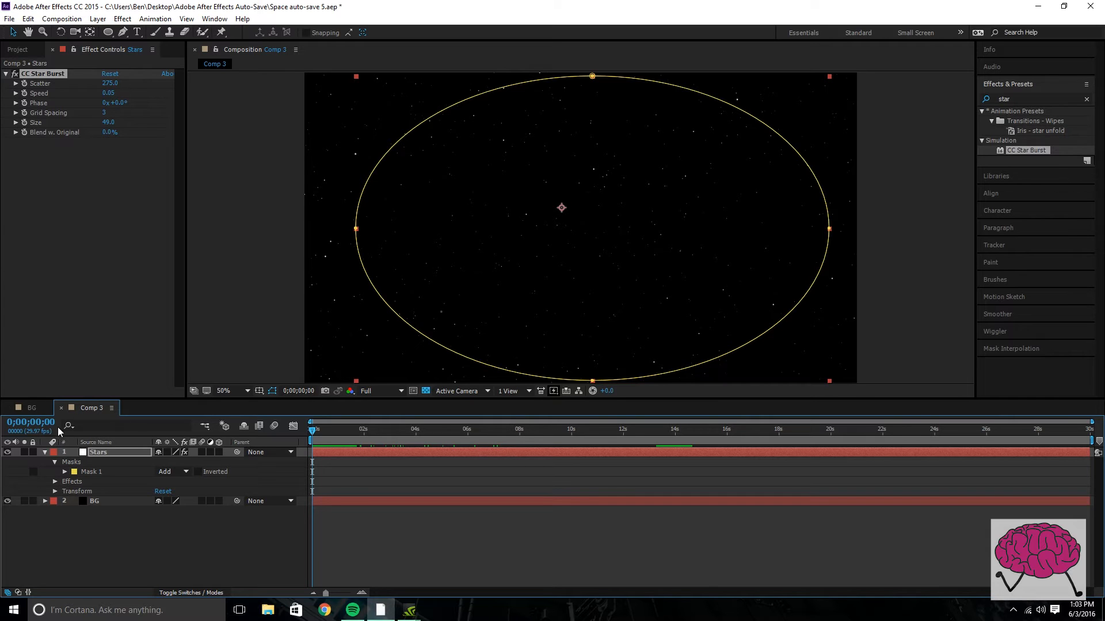
pyautogui.click(44, 453)
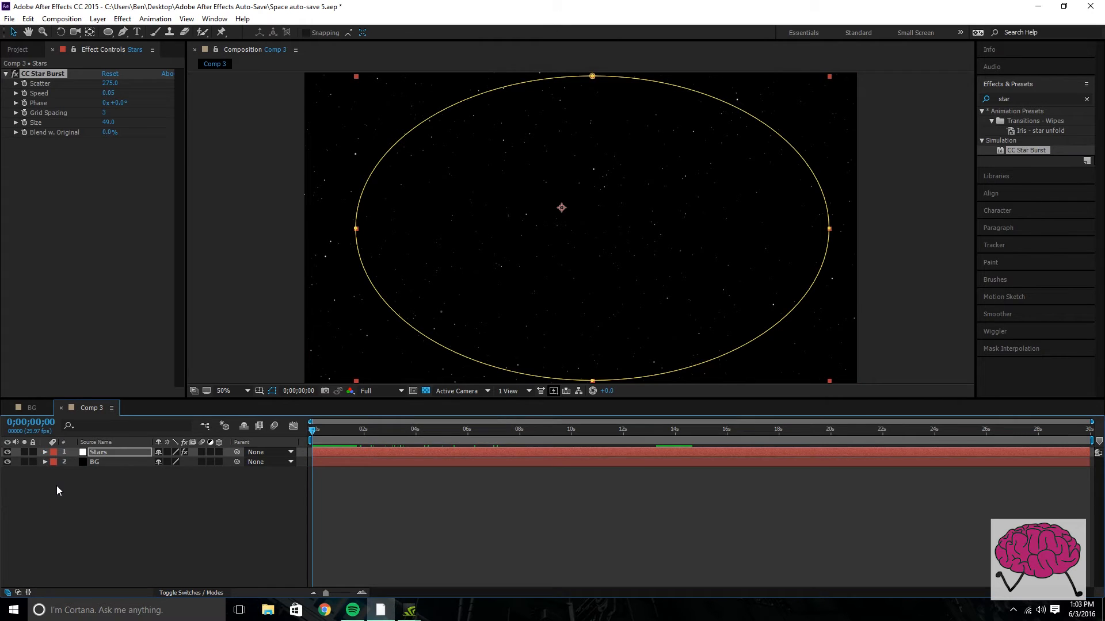
pyautogui.click(57, 487)
pyautogui.press('space')
pyautogui.click(90, 453)
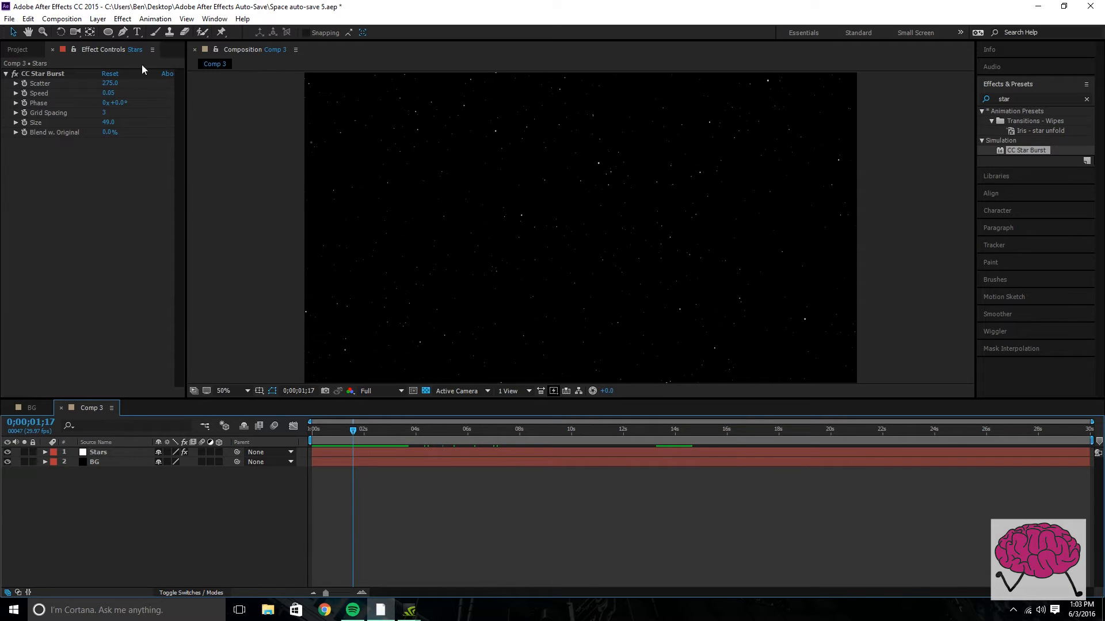
# - Create a new 1920 x 1080 px solid layer named Planet with a bright green color
pyautogui.click(98, 19)
pyautogui.moveTo(173, 32)
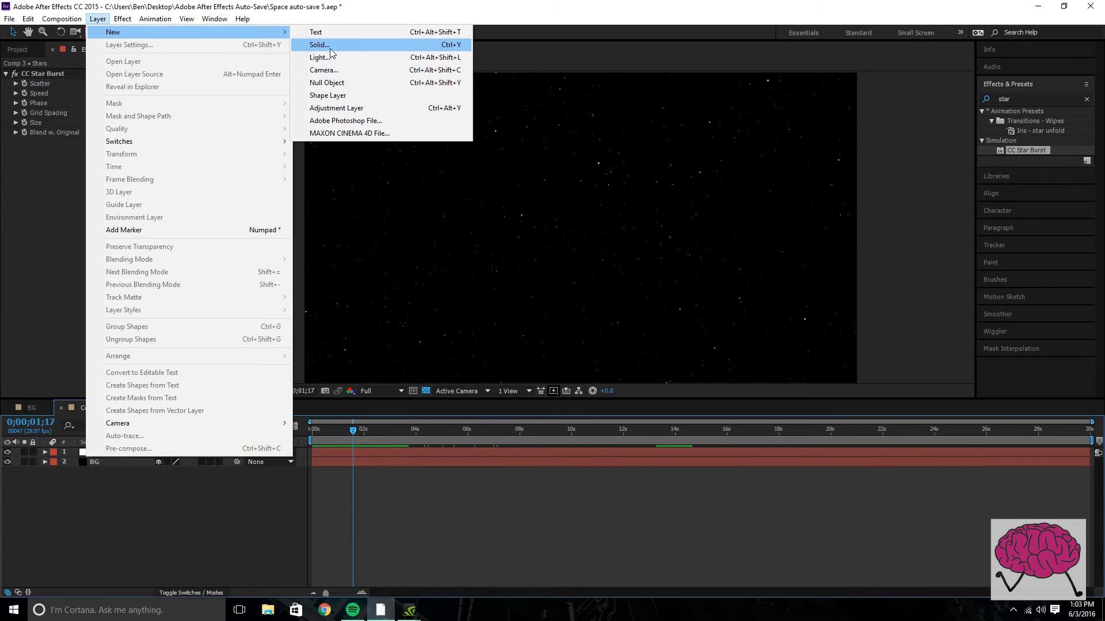
pyautogui.click(320, 45)
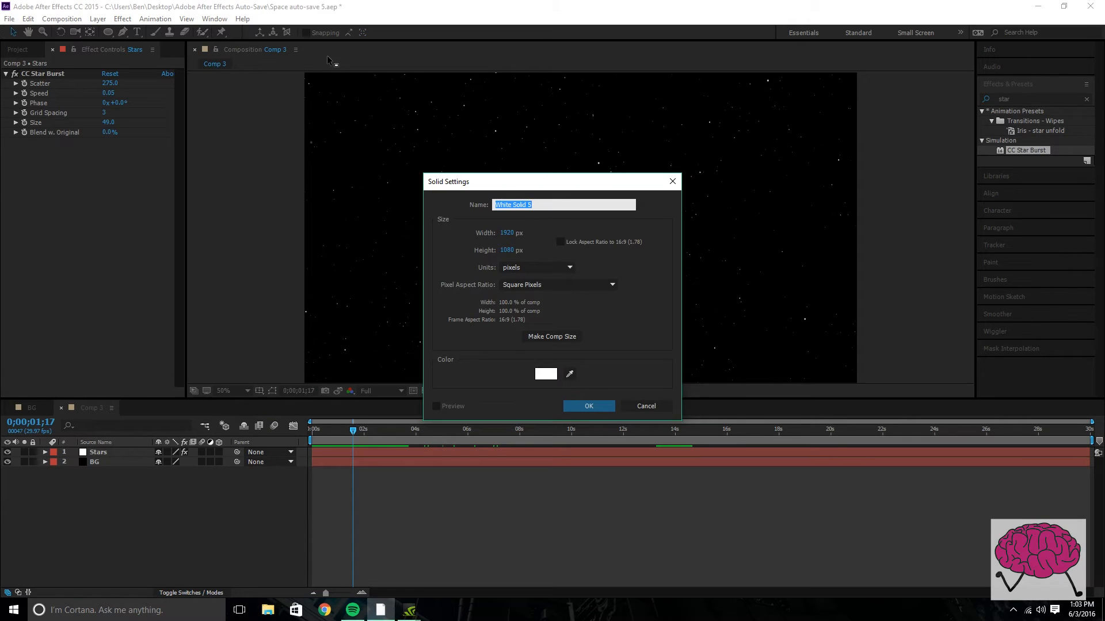
pyautogui.write('Planet')
pyautogui.click(545, 375)
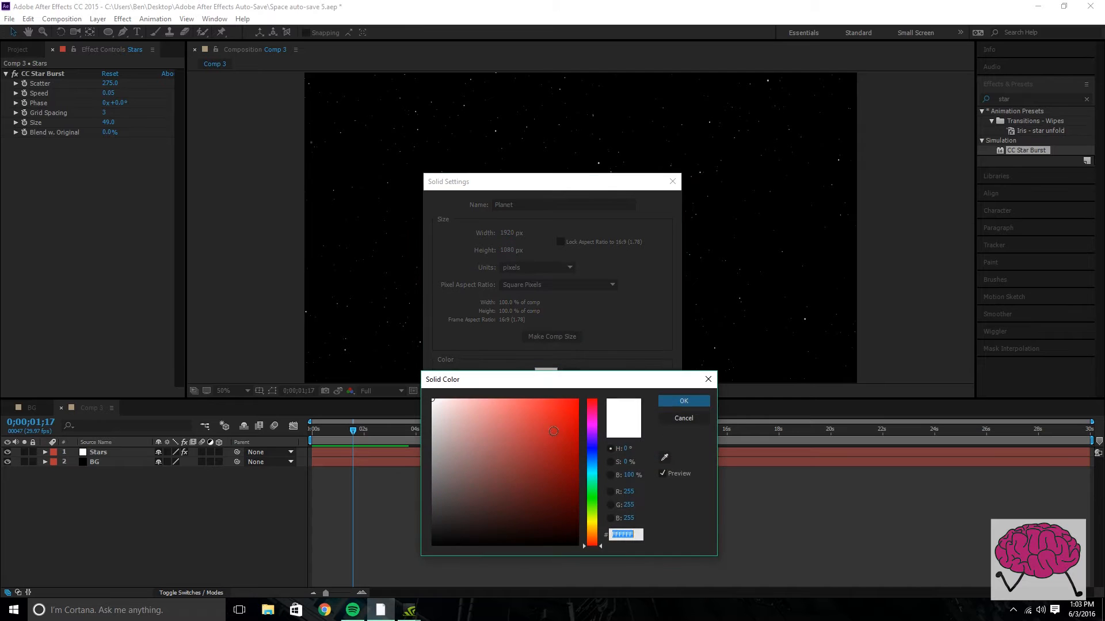
pyautogui.moveTo(594, 461); pyautogui.dragTo(600, 494)
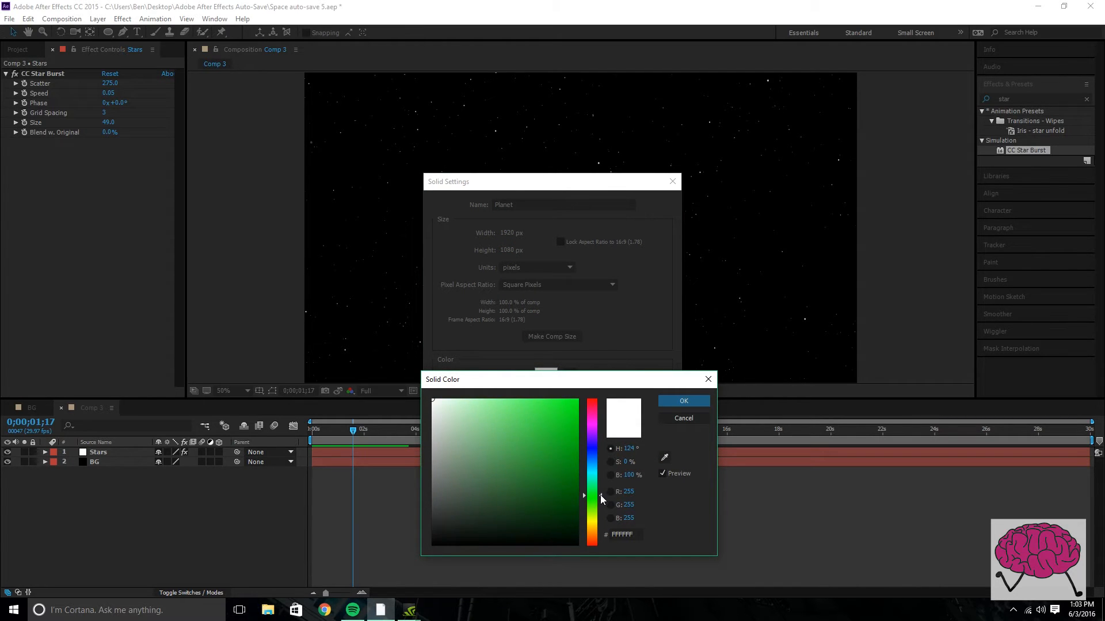
pyautogui.moveTo(570, 407); pyautogui.dragTo(633, 385)
pyautogui.click(663, 405)
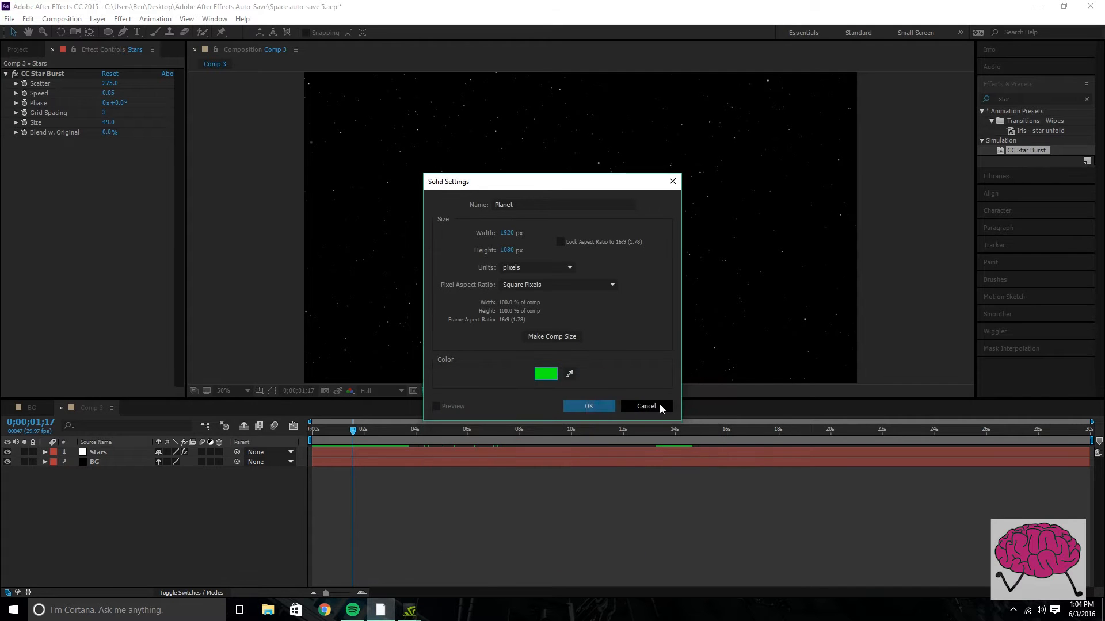
pyautogui.click(613, 406)
# - Mask the Planet solid with a near-circular ellipse in the upper-right part of the frame, nudge it slightly upward and deselect it
pyautogui.click(111, 32)
pyautogui.moveTo(639, 123); pyautogui.dragTo(806, 278)
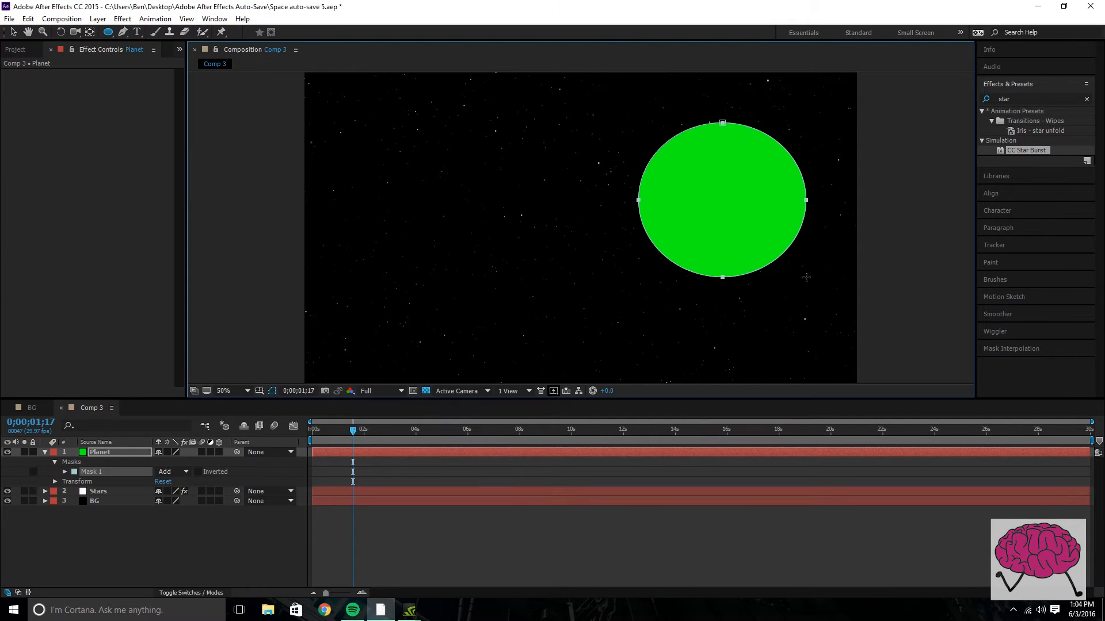
pyautogui.click(13, 32)
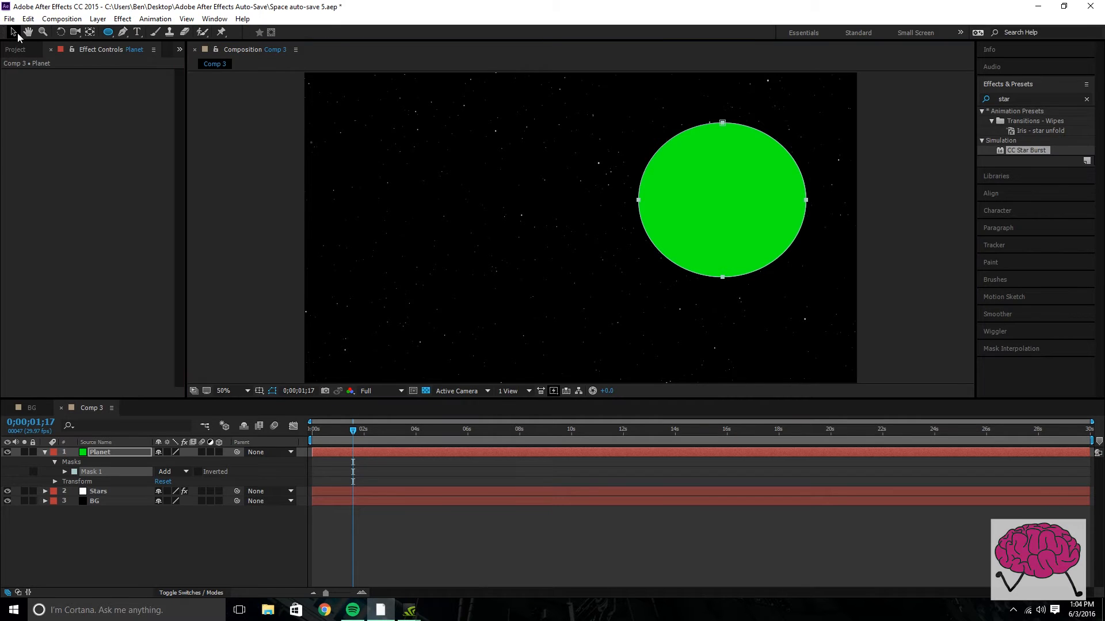
pyautogui.moveTo(698, 230); pyautogui.dragTo(702, 222)
pyautogui.scroll(-2, 702, 222)
pyautogui.click(745, 268)
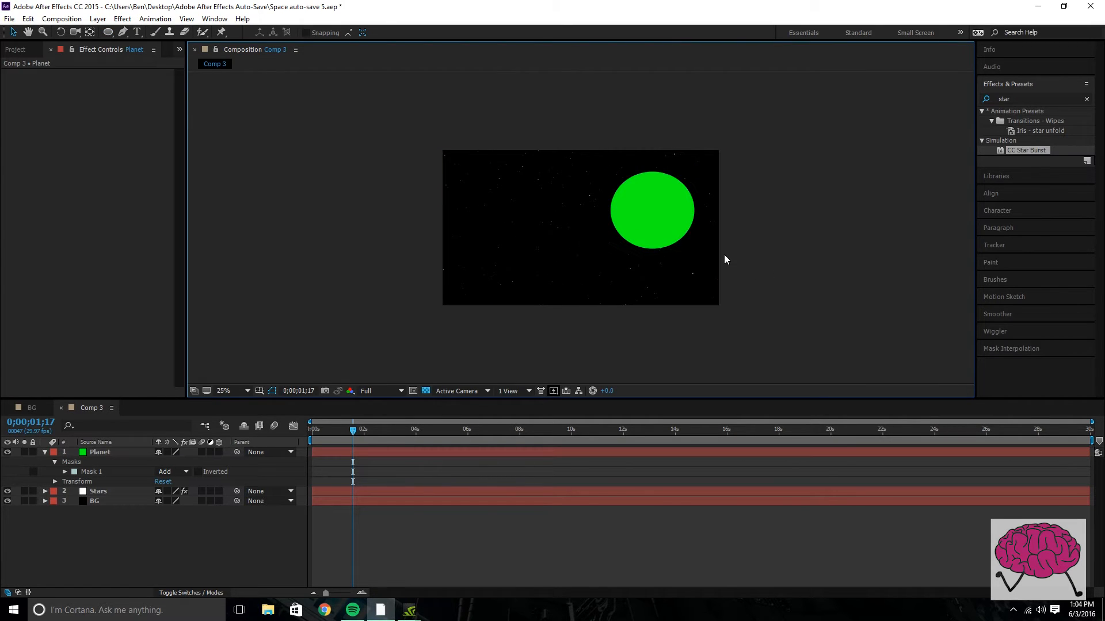
# - Find the Fractal Noise effect by searching for fracta and apply it to the Planet layer
pyautogui.click(1032, 99)
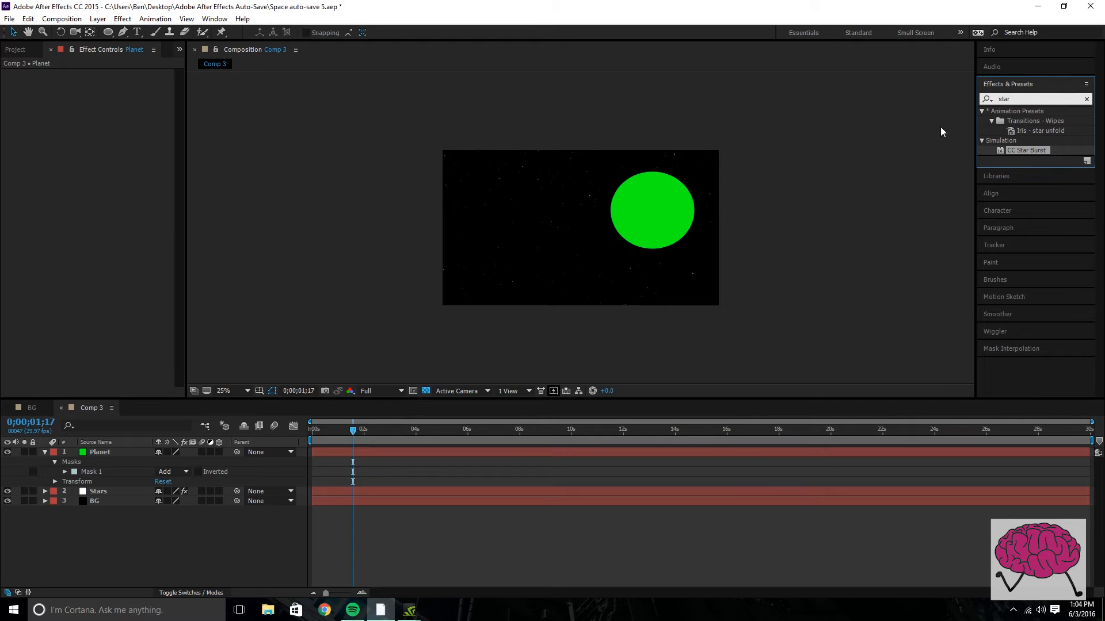
pyautogui.click(1010, 98)
pyautogui.press('BackSpace')
pyautogui.press('BackSpace')
pyautogui.press('BackSpace')
pyautogui.press('BackSpace')
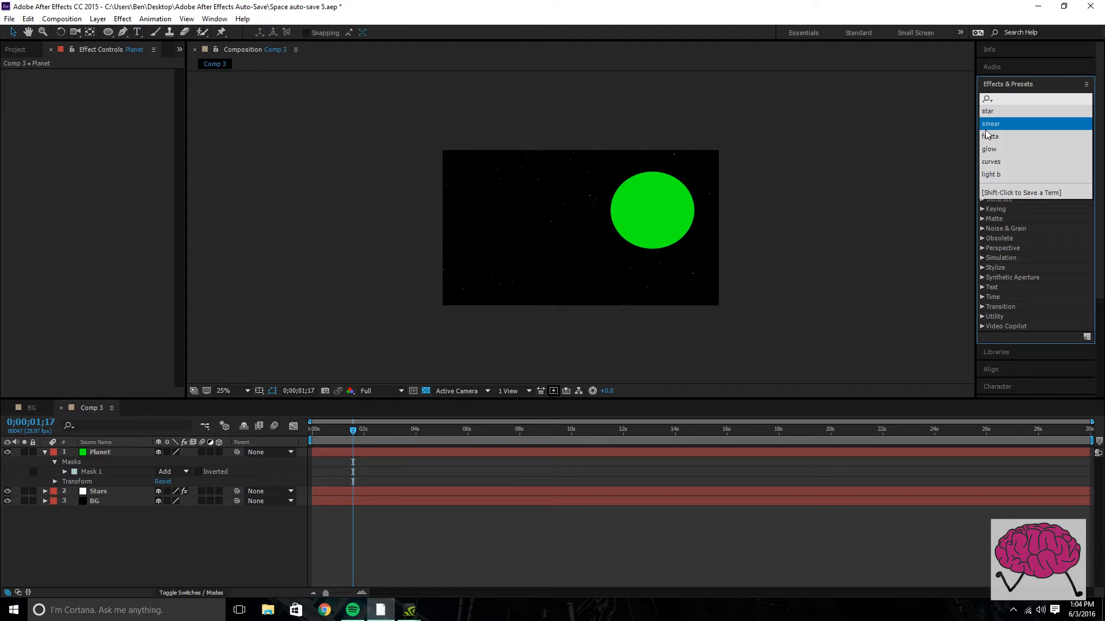
pyautogui.click(1013, 137)
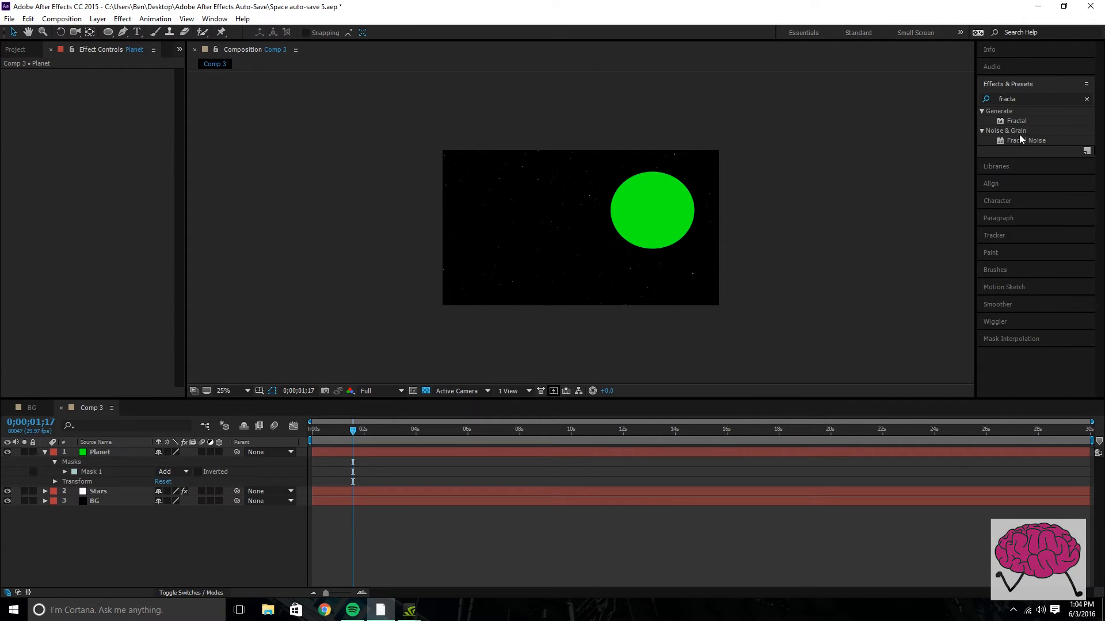
pyautogui.moveTo(1021, 144); pyautogui.dragTo(643, 214)
pyautogui.press('.')
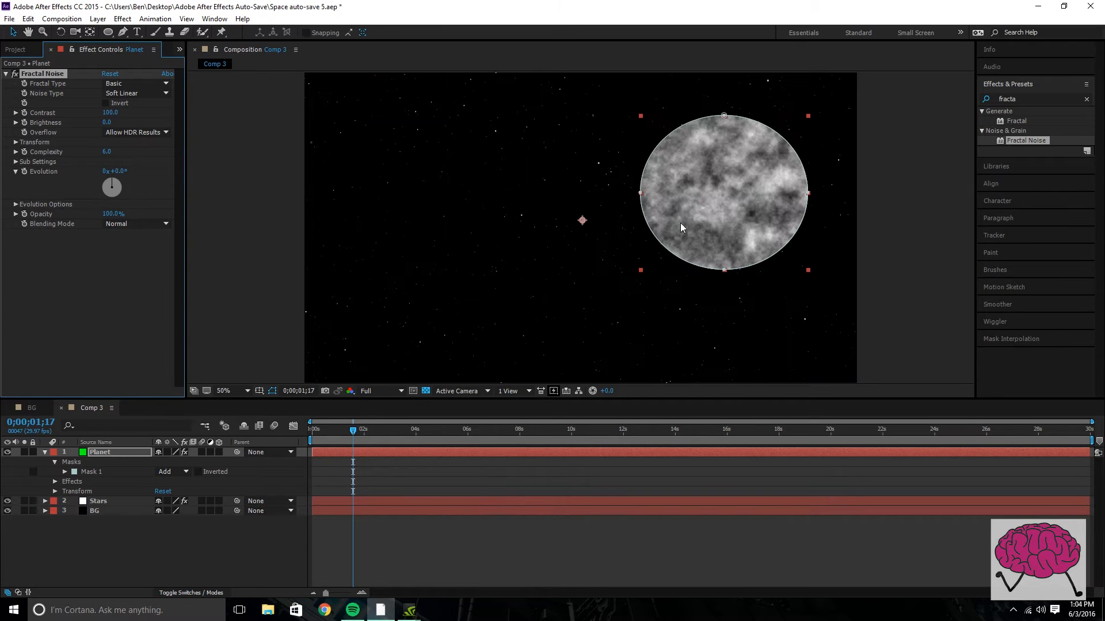
# - Set the Mask Feather of the Planet layer's mask to 85 pixels and deselect the layer
pyautogui.click(64, 472)
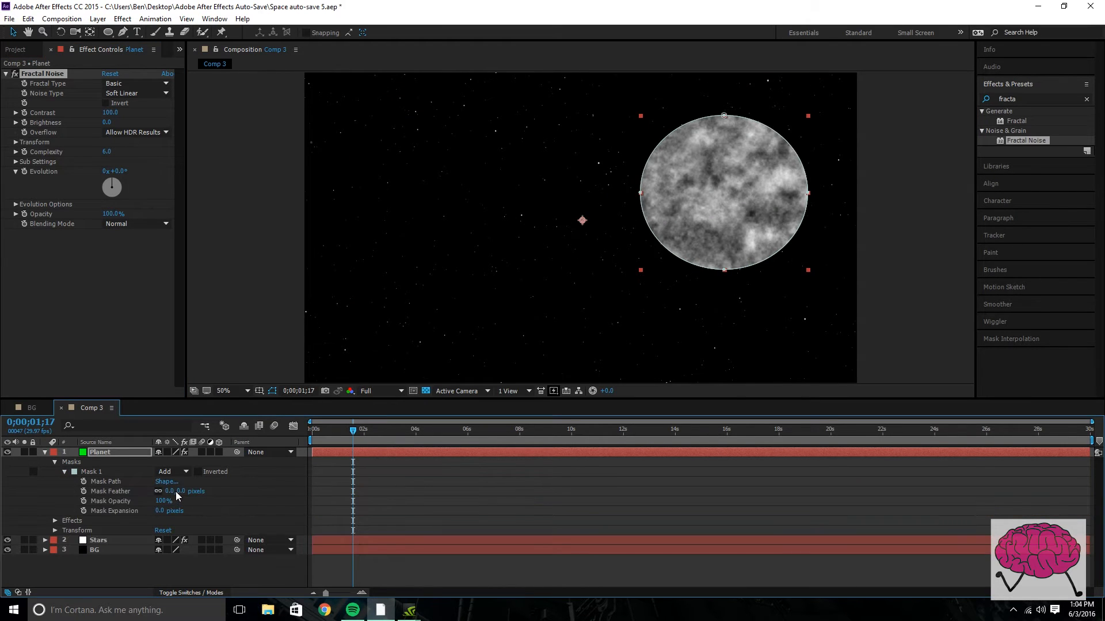
pyautogui.click(219, 354)
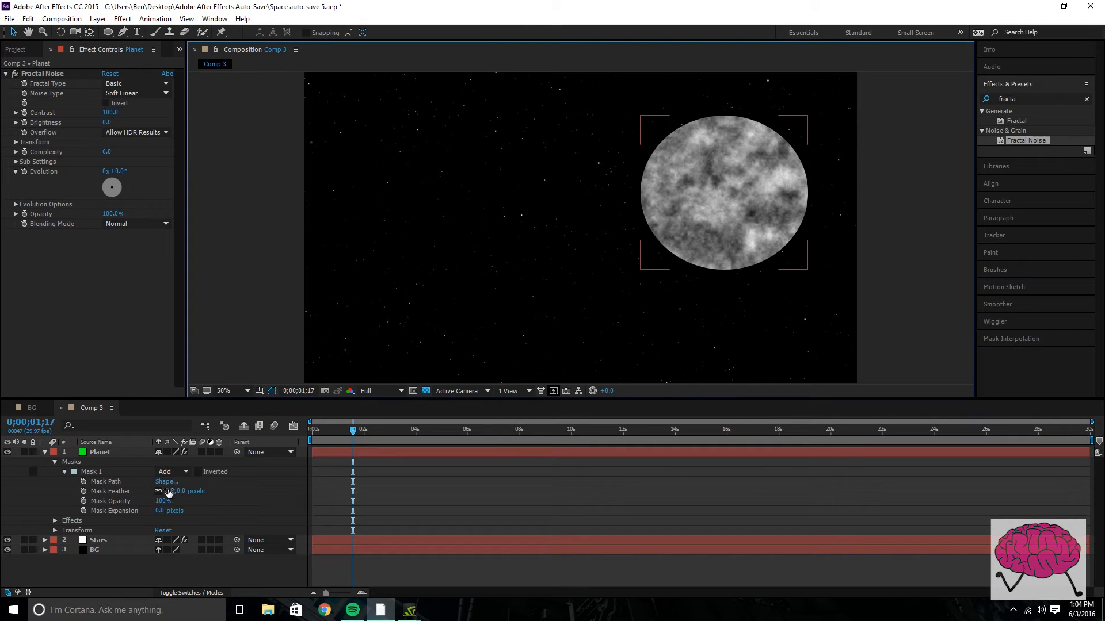
pyautogui.moveTo(181, 492); pyautogui.dragTo(234, 403)
pyautogui.click(241, 328)
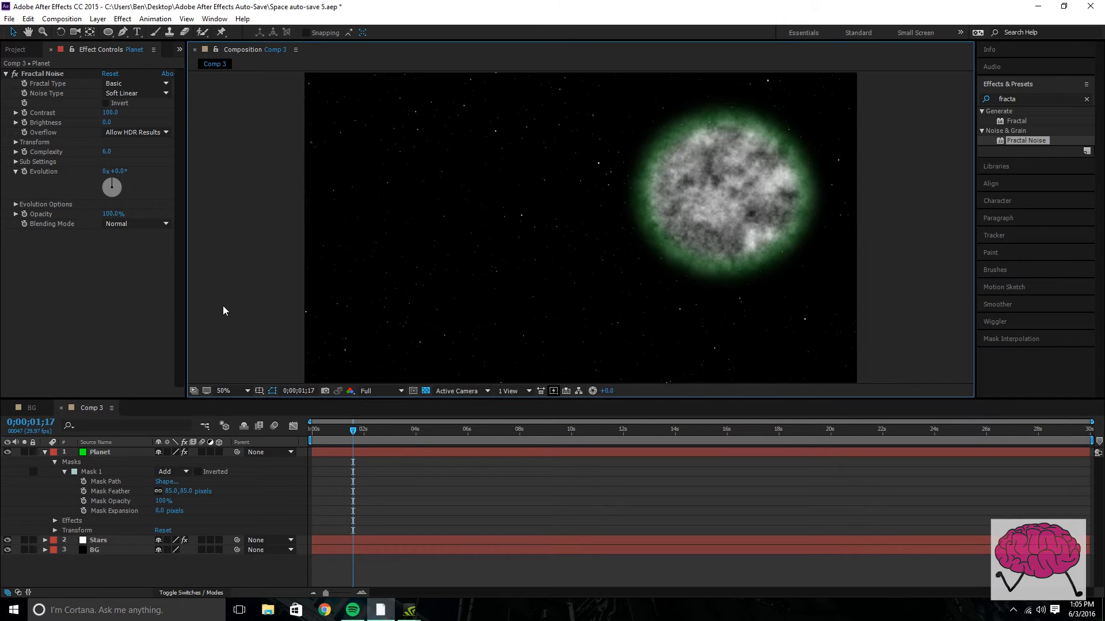
# - Set Planet's Fractal Noise to Contrast 65, Opacity 81% and Brightness 14, and return the playhead to the start of the composition
pyautogui.click(157, 83)
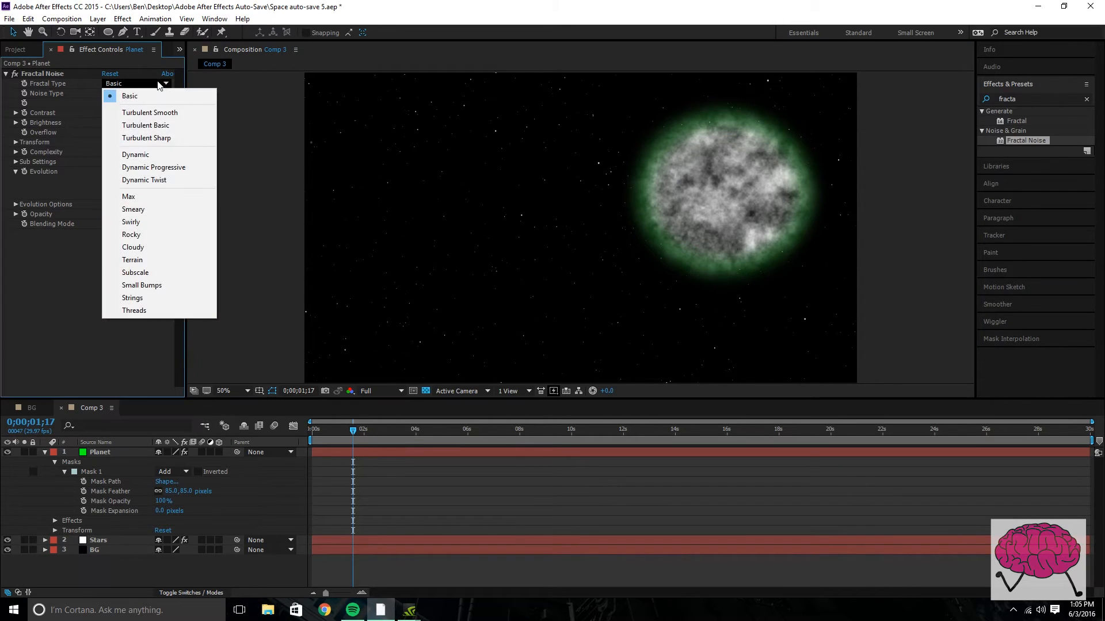
pyautogui.click(236, 208)
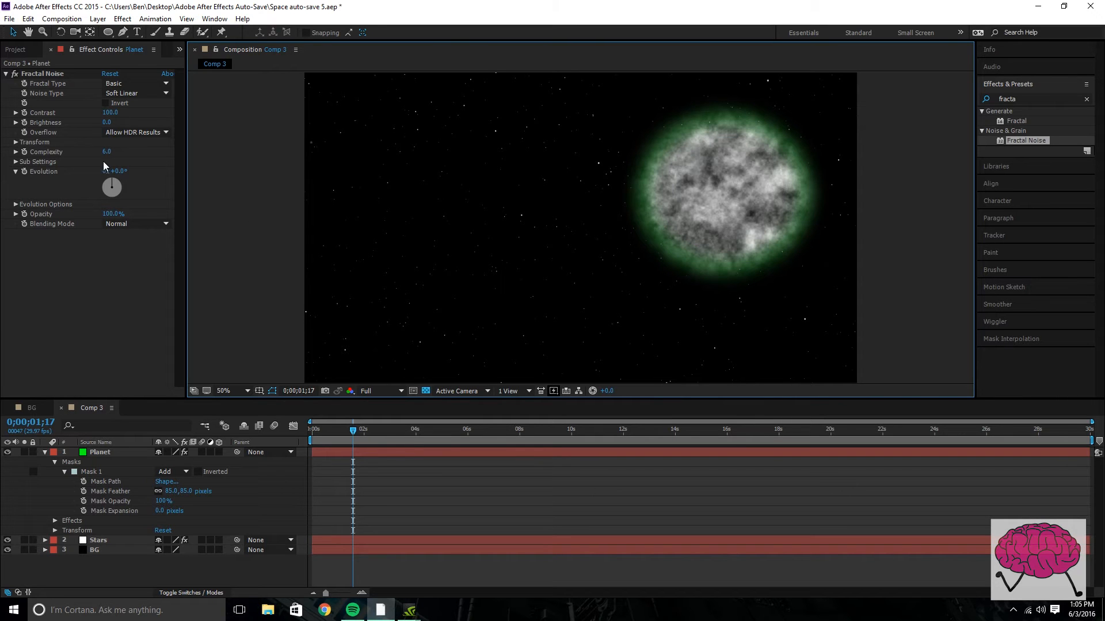
pyautogui.moveTo(103, 118); pyautogui.dragTo(98, 119)
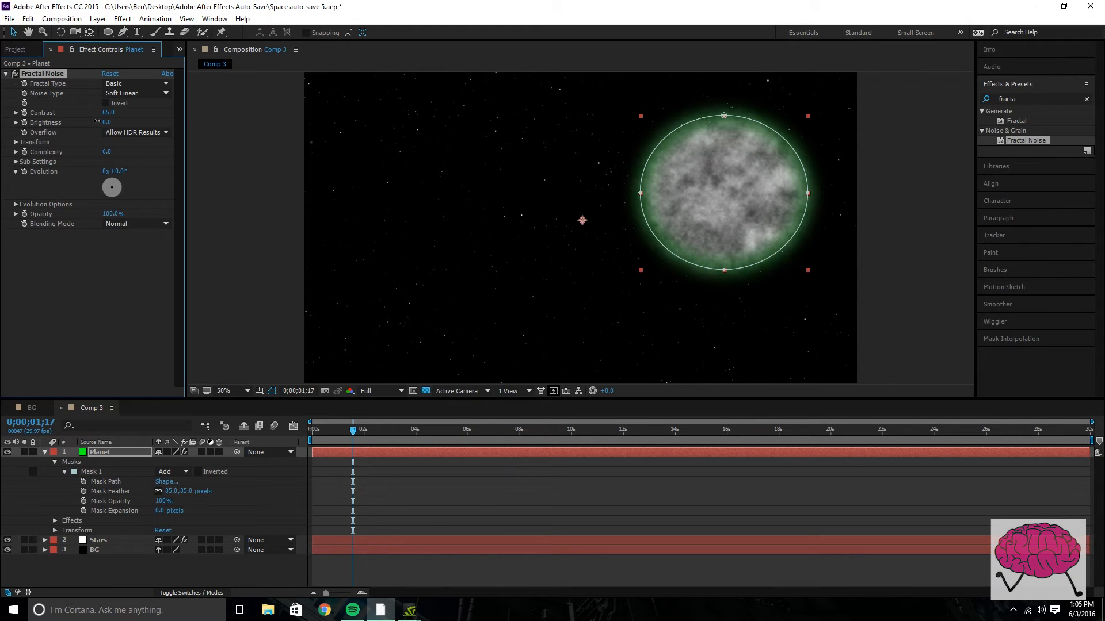
pyautogui.moveTo(110, 216); pyautogui.dragTo(99, 222)
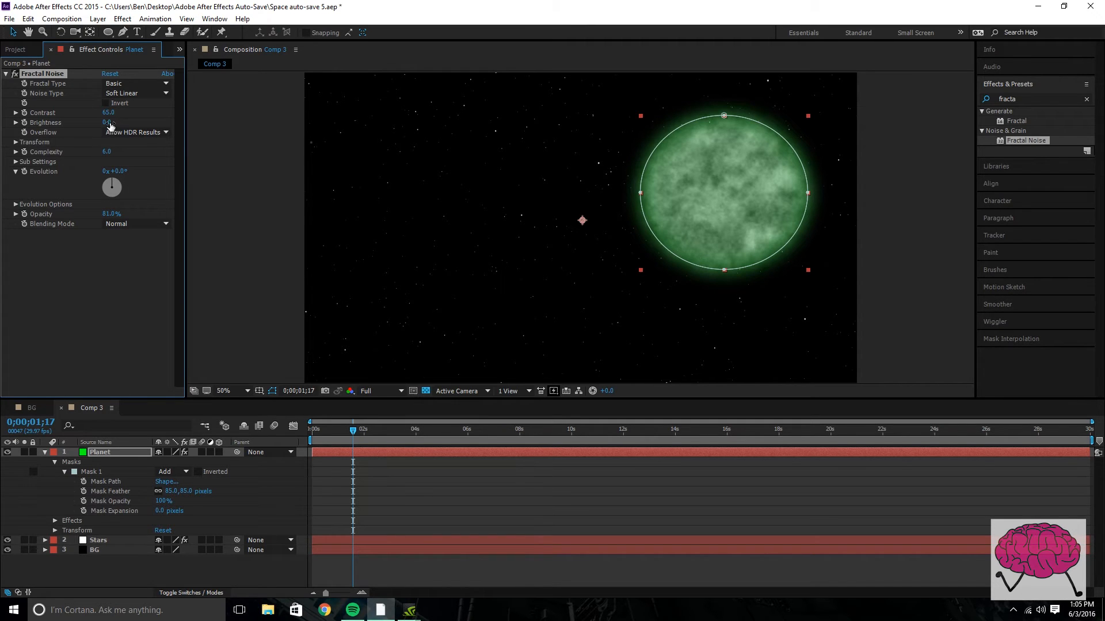
pyautogui.moveTo(108, 122); pyautogui.dragTo(120, 125)
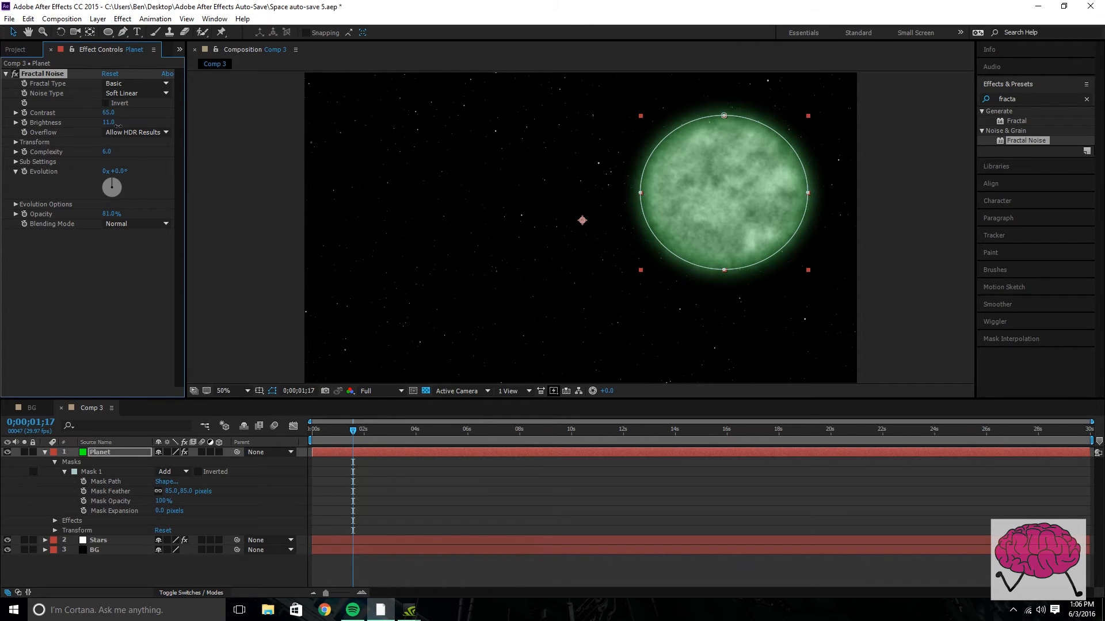
pyautogui.click(264, 208)
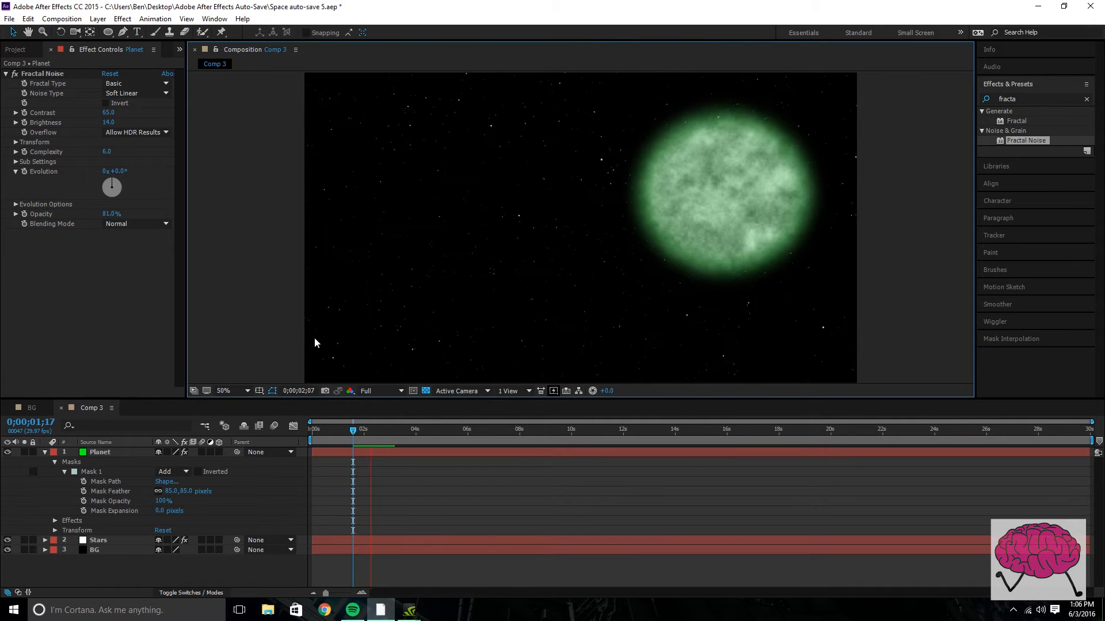
pyautogui.moveTo(340, 427); pyautogui.dragTo(327, 430)
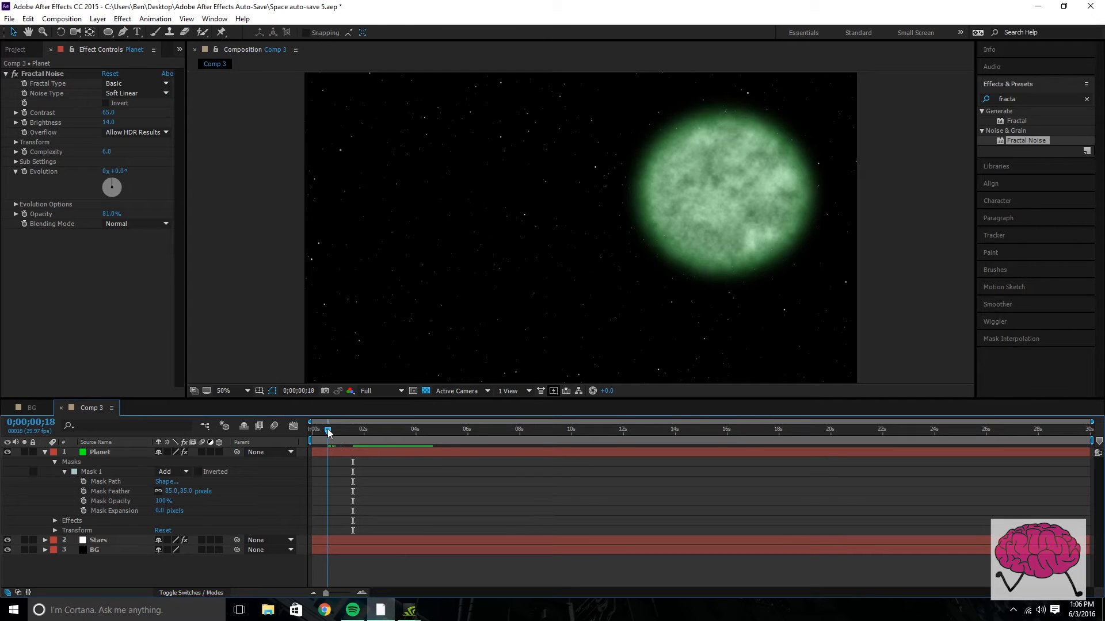
pyautogui.moveTo(324, 431); pyautogui.dragTo(311, 436)
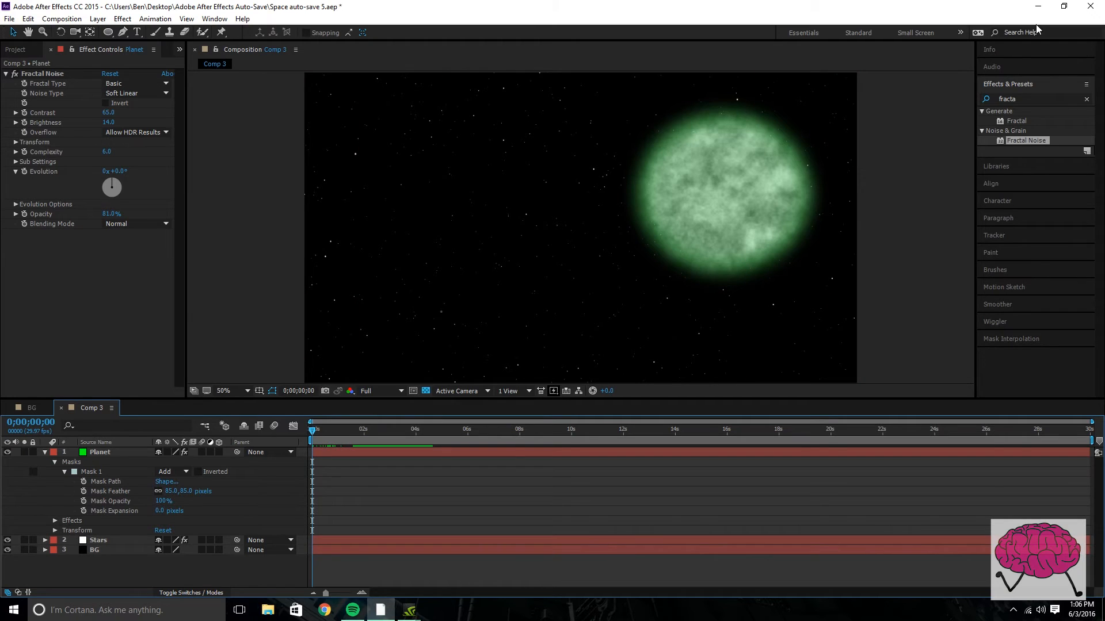
# - Apply the Curves effect to the Planet layer, raising the Green curve and lowering the RGB, Red and Blue curves
pyautogui.click(994, 101)
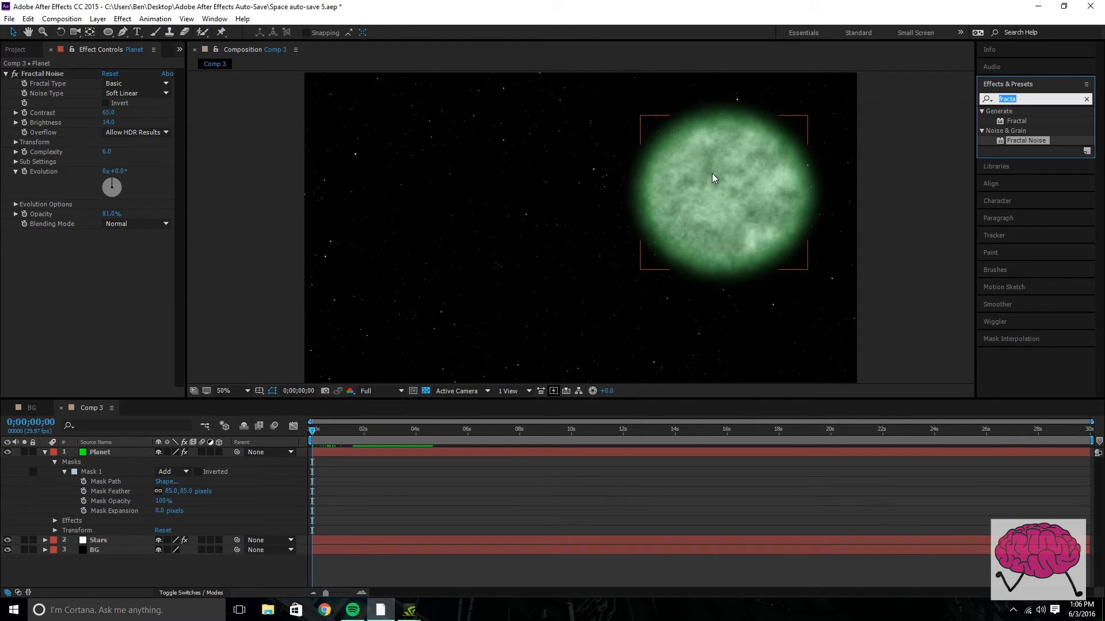
pyautogui.write('cur')
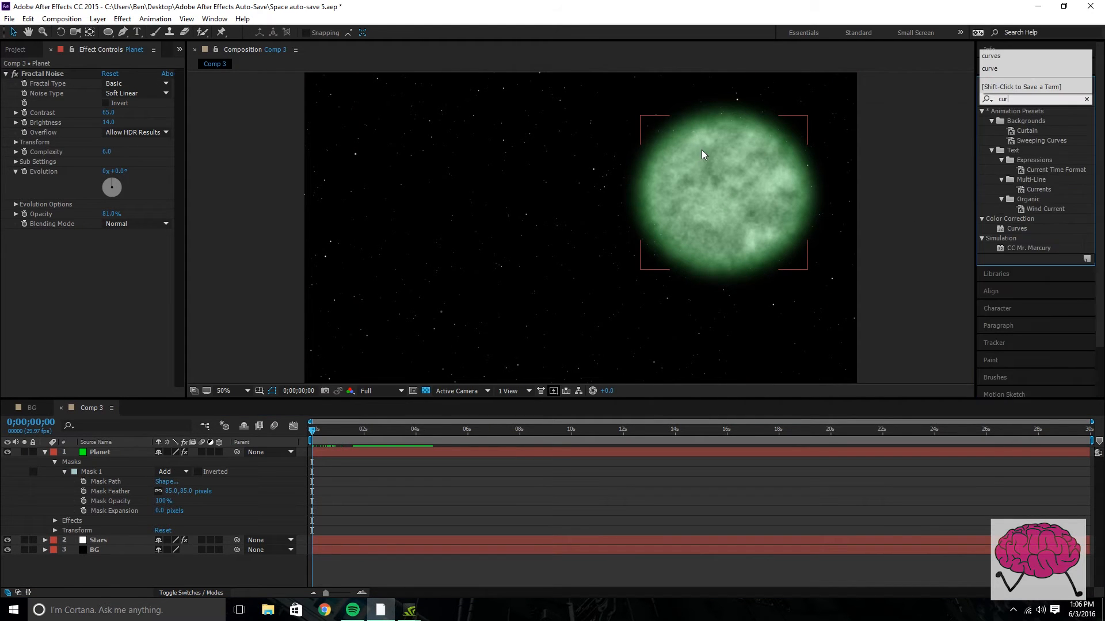
pyautogui.write('ves')
pyautogui.moveTo(1017, 149); pyautogui.dragTo(771, 186)
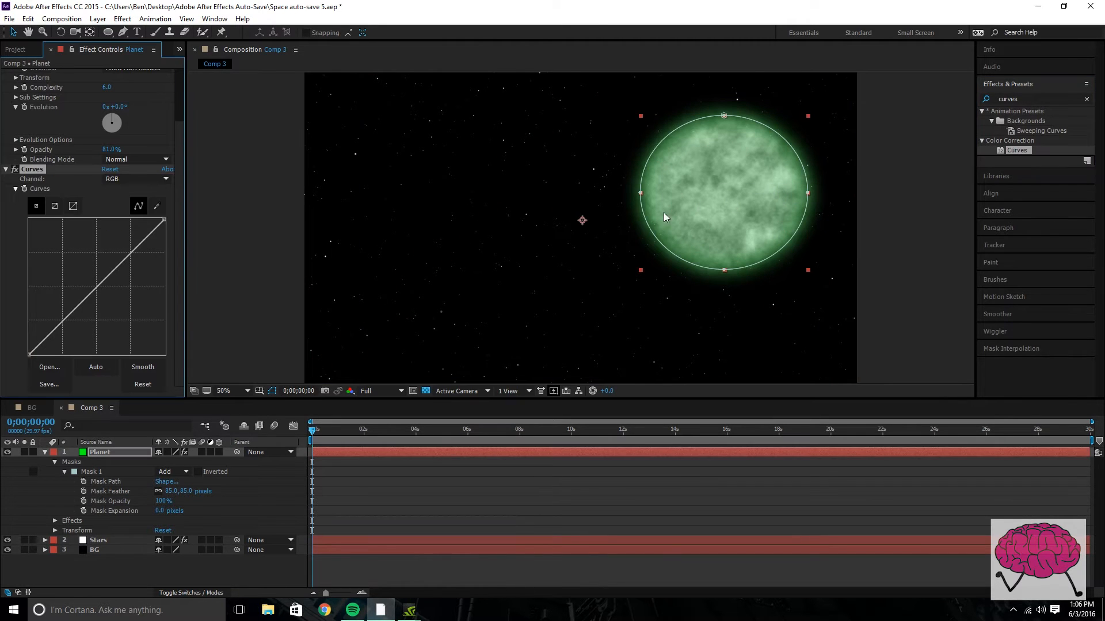
pyautogui.moveTo(97, 295); pyautogui.dragTo(79, 343)
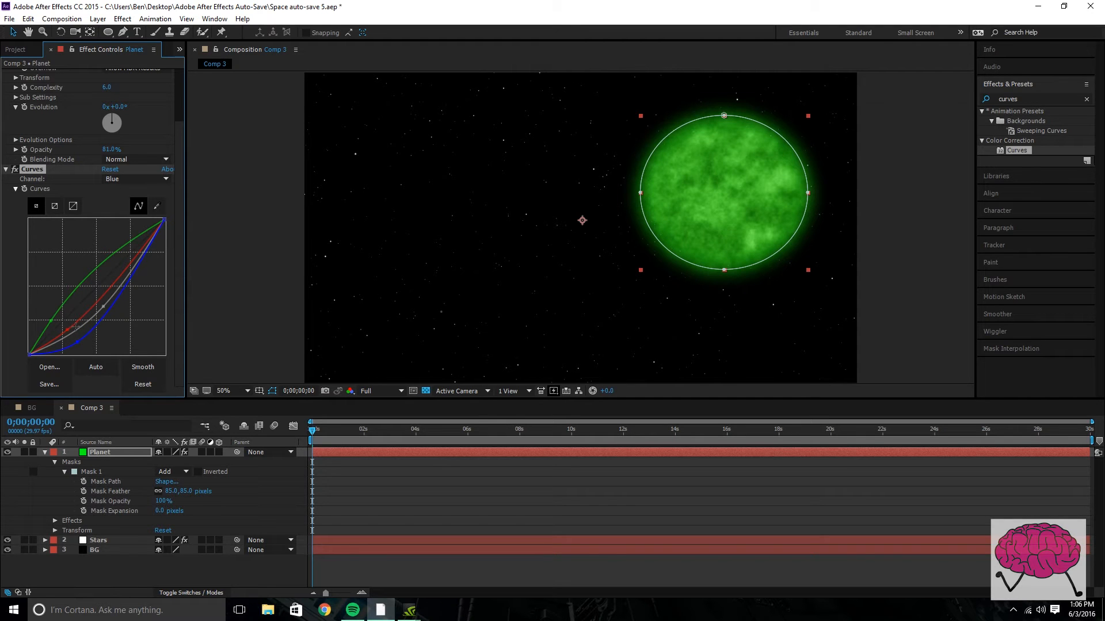
# - Straighten the Red curve of Planet's Curves effect, pull the RGB curve's midpoint down to the graph's bottom edge, and deselect the layer
pyautogui.moveTo(67, 329); pyautogui.dragTo(42, 339)
pyautogui.moveTo(42, 339); pyautogui.dragTo(43, 341)
pyautogui.moveTo(103, 308); pyautogui.dragTo(88, 367)
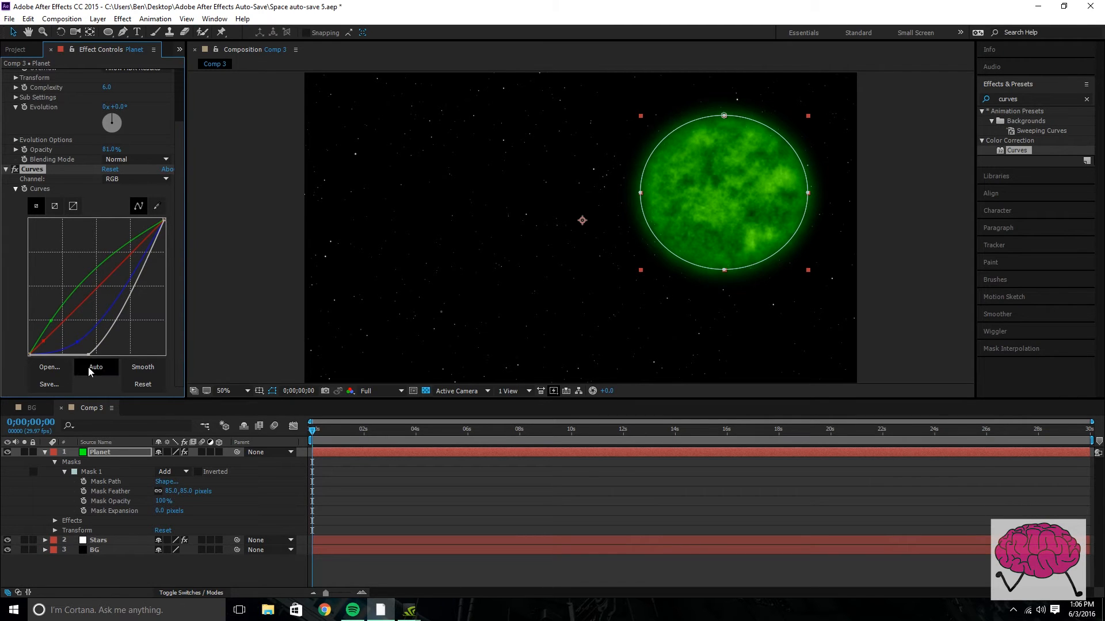
pyautogui.click(234, 316)
pyautogui.scroll(-2, 235, 315)
pyautogui.scroll(2, 235, 315)
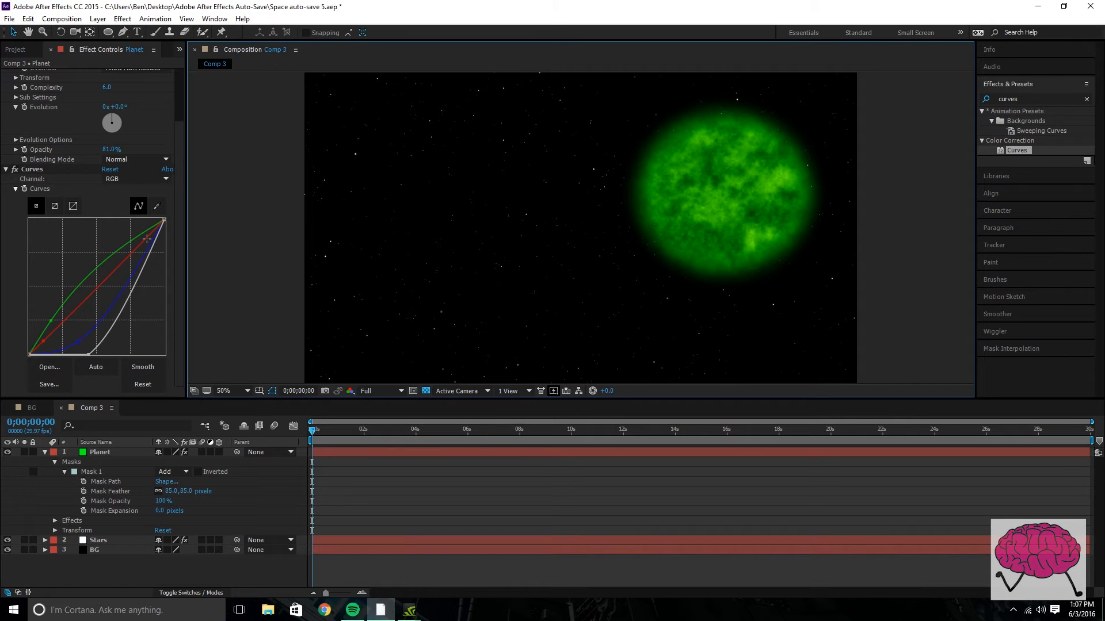
# - Move the Planet layer below the Stars layer, preview the composition, and return the playhead to the start
pyautogui.click(44, 453)
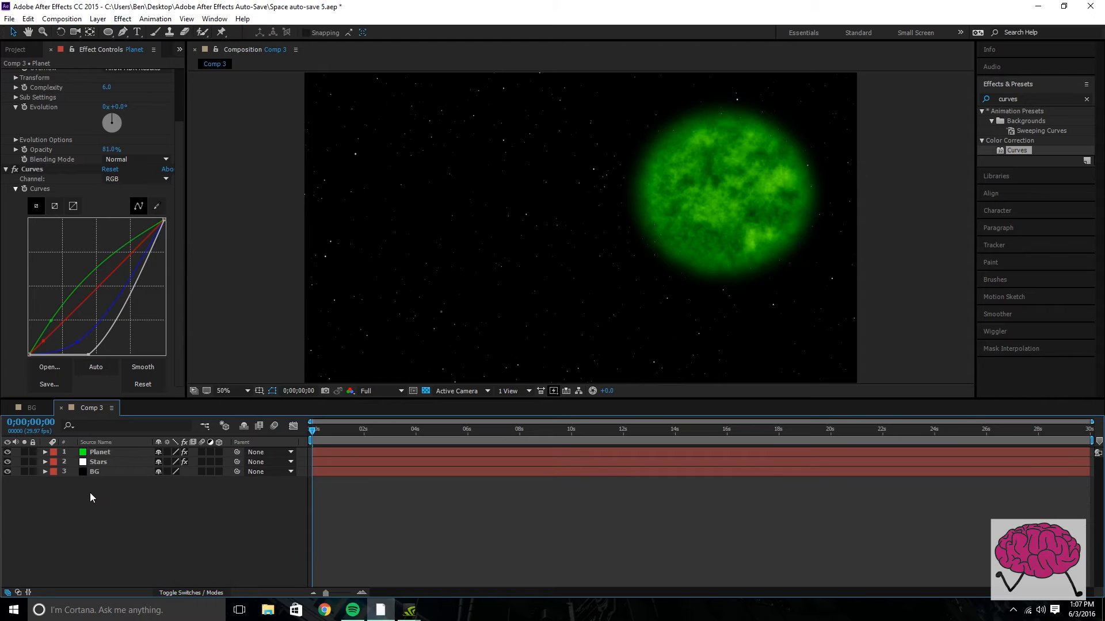
pyautogui.click(95, 473)
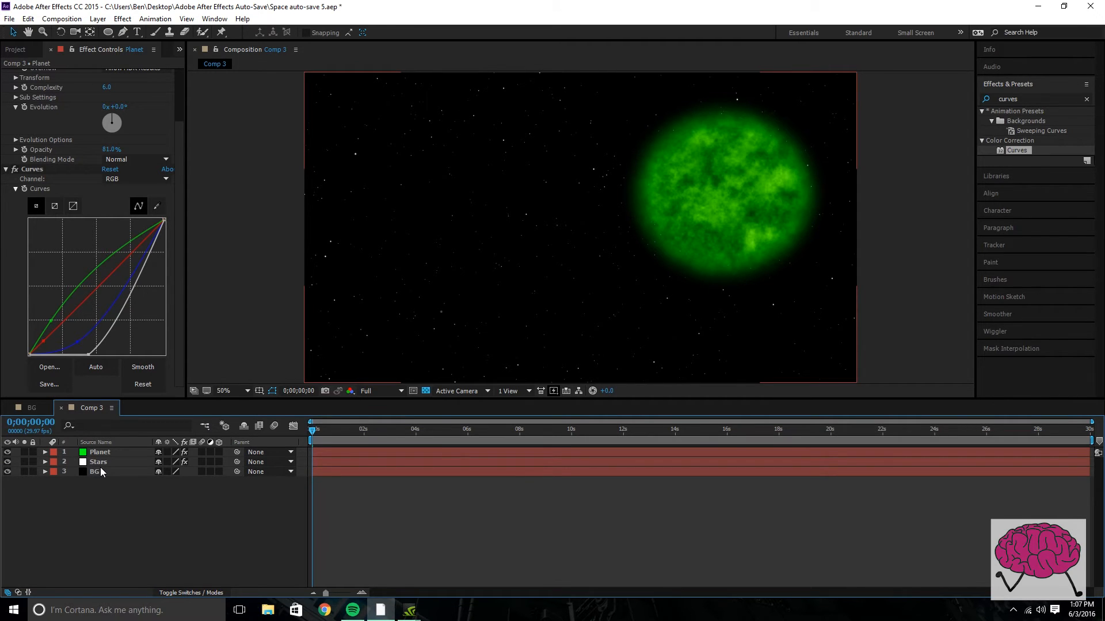
pyautogui.moveTo(100, 453); pyautogui.dragTo(100, 470)
pyautogui.click(426, 327)
pyautogui.press('space')
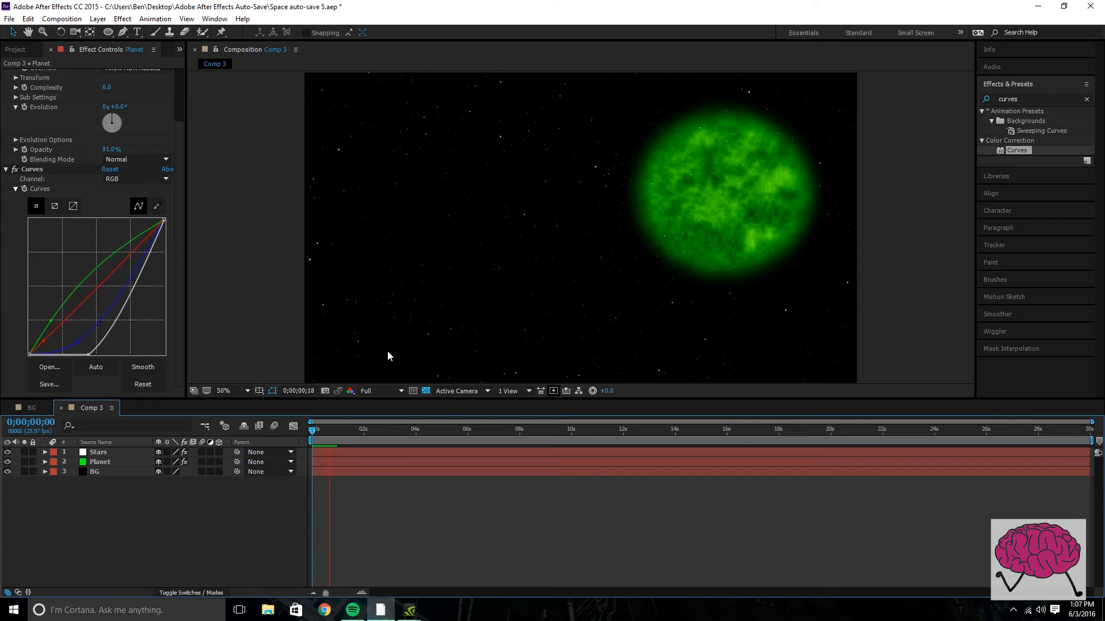
pyautogui.moveTo(324, 430)
pyautogui.mouseDown()
pyautogui.moveTo(462, 431)
pyautogui.moveTo(306, 428)
pyautogui.mouseUp()
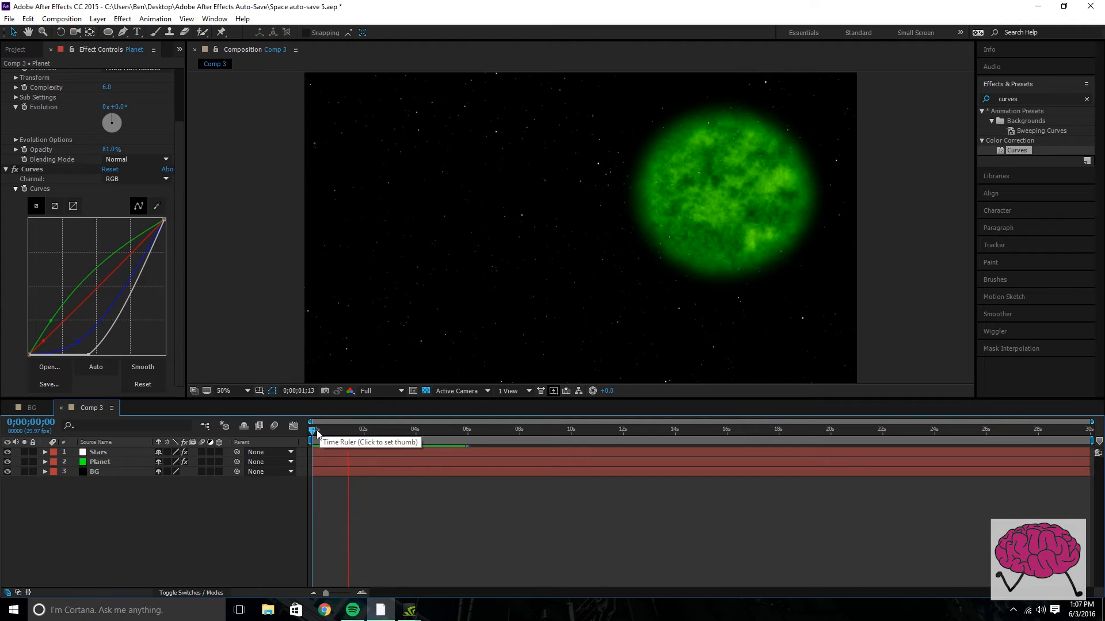
pyautogui.click(317, 433)
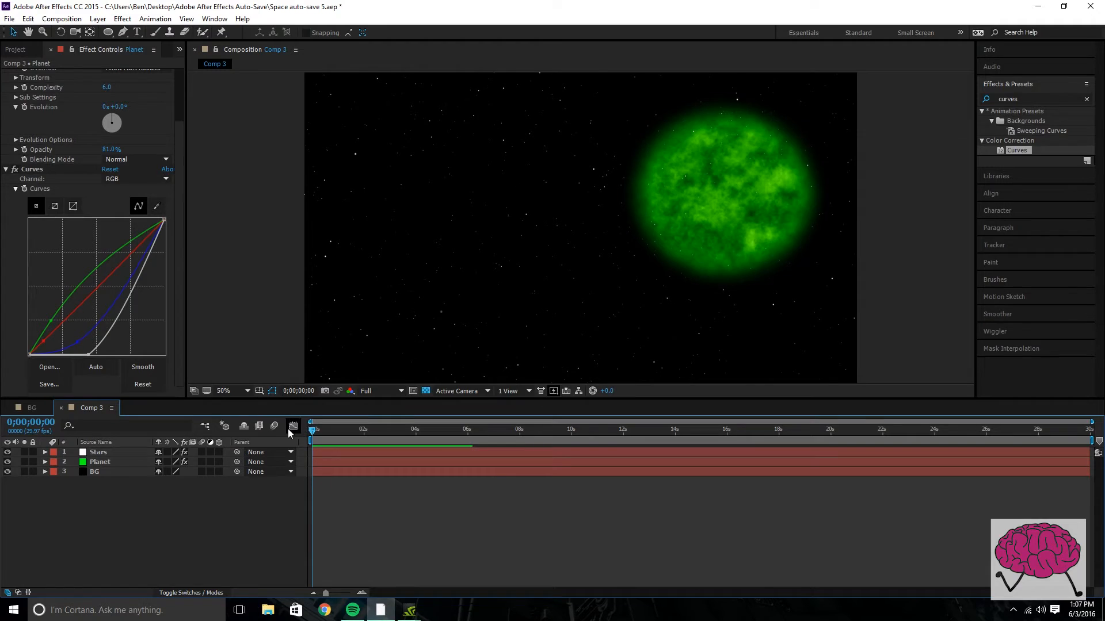
# - Enable Scale keyframes for the Planet layer at the start of the composition and set Scale to 82%
pyautogui.click(45, 463)
pyautogui.click(45, 462)
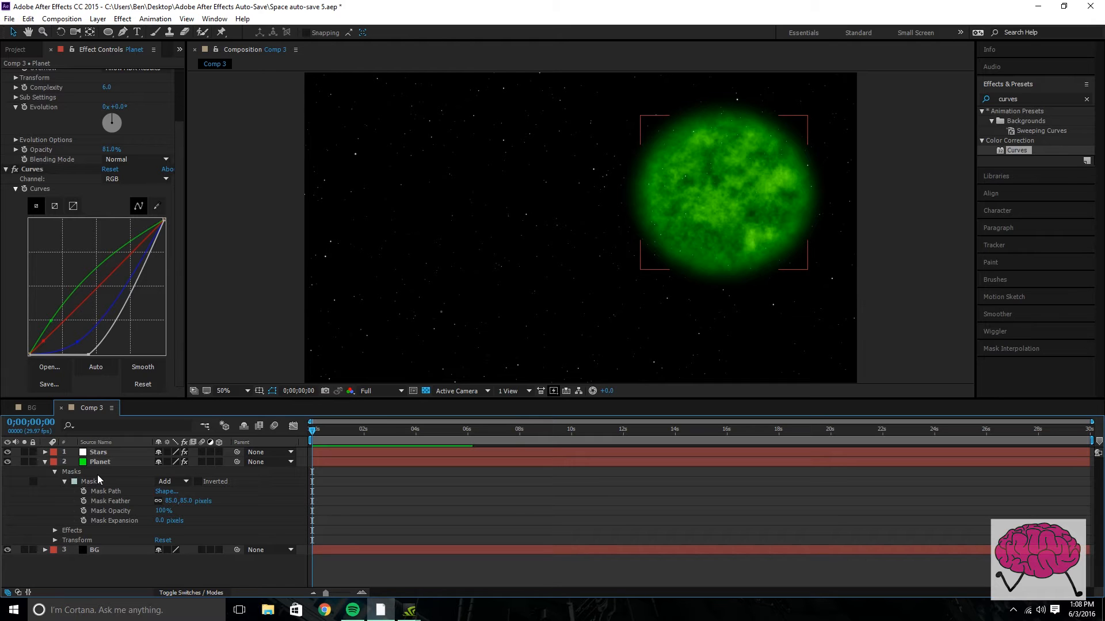
pyautogui.click(54, 540)
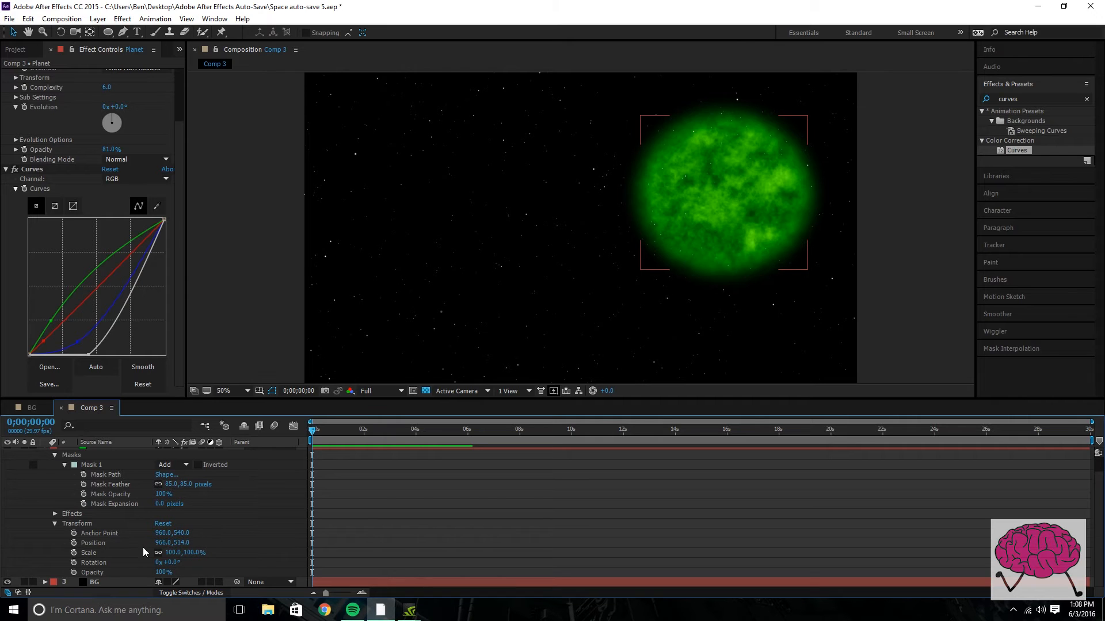
pyautogui.moveTo(315, 429); pyautogui.dragTo(274, 426)
pyautogui.click(73, 553)
pyautogui.moveTo(173, 552); pyautogui.dragTo(165, 556)
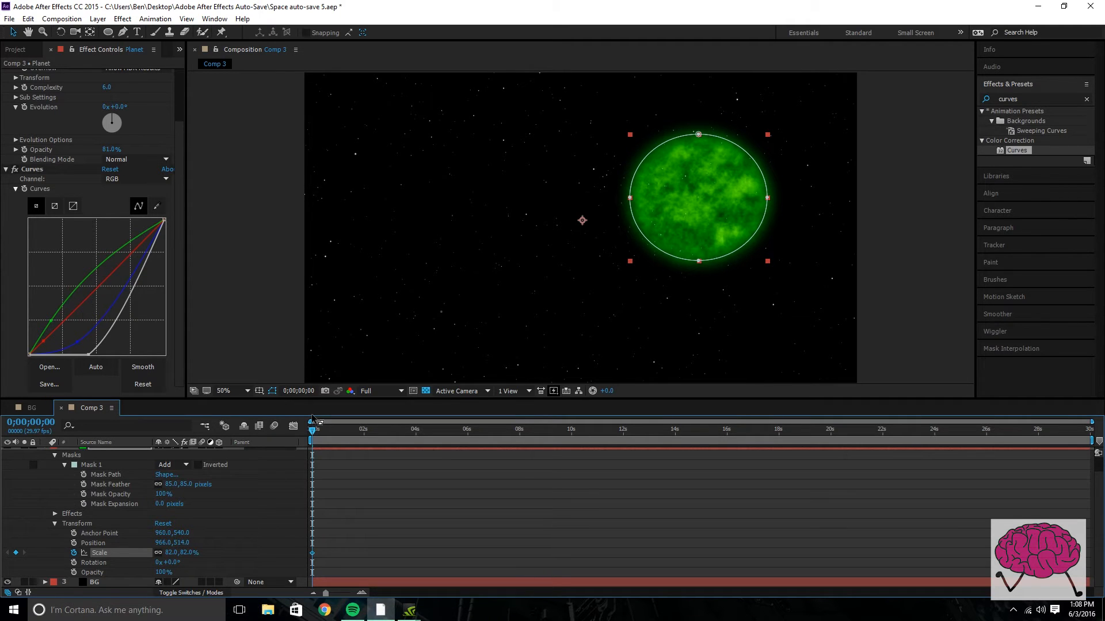
# - Add a Planet Scale keyframe of 149% at the end of the composition and preview the growth from the start
pyautogui.moveTo(308, 442); pyautogui.dragTo(1090, 437)
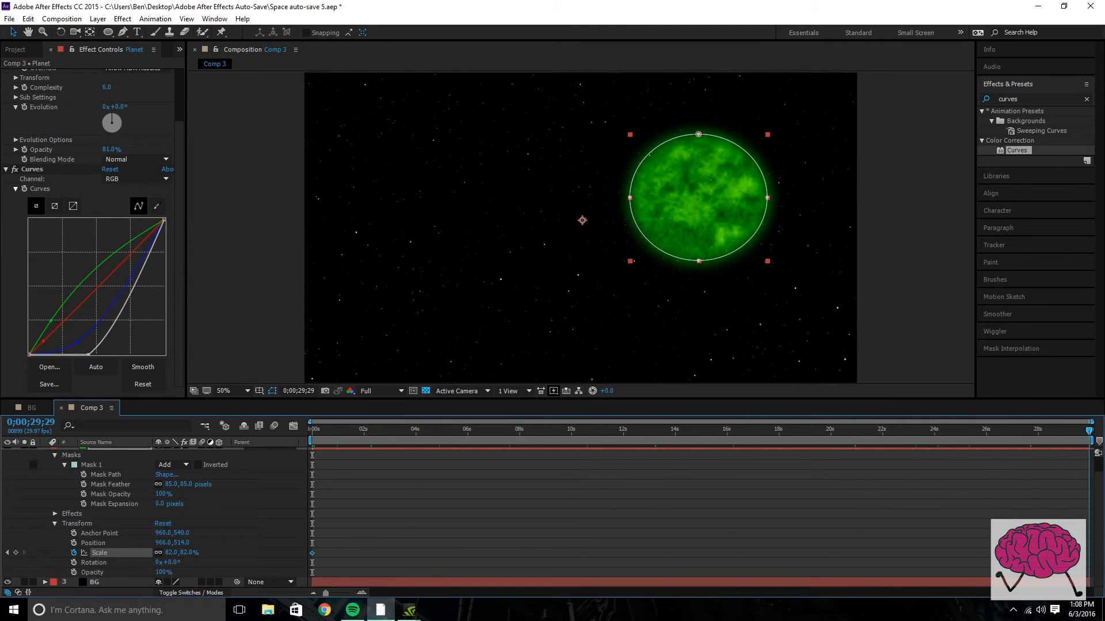
pyautogui.moveTo(171, 552); pyautogui.dragTo(215, 560)
pyautogui.click(264, 373)
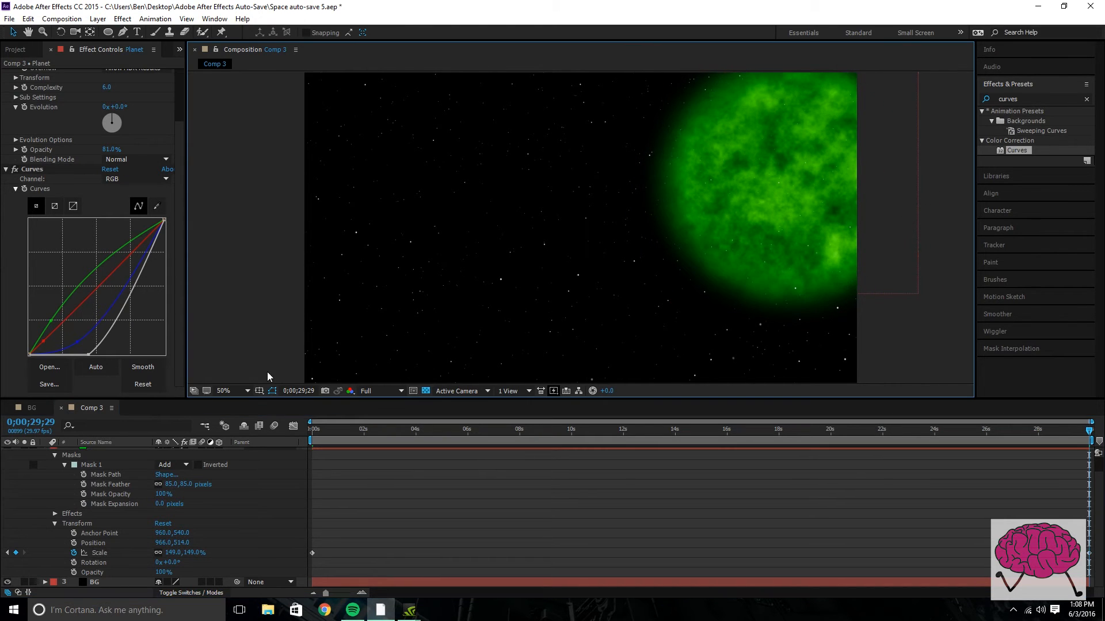
pyautogui.moveTo(319, 433); pyautogui.dragTo(309, 433)
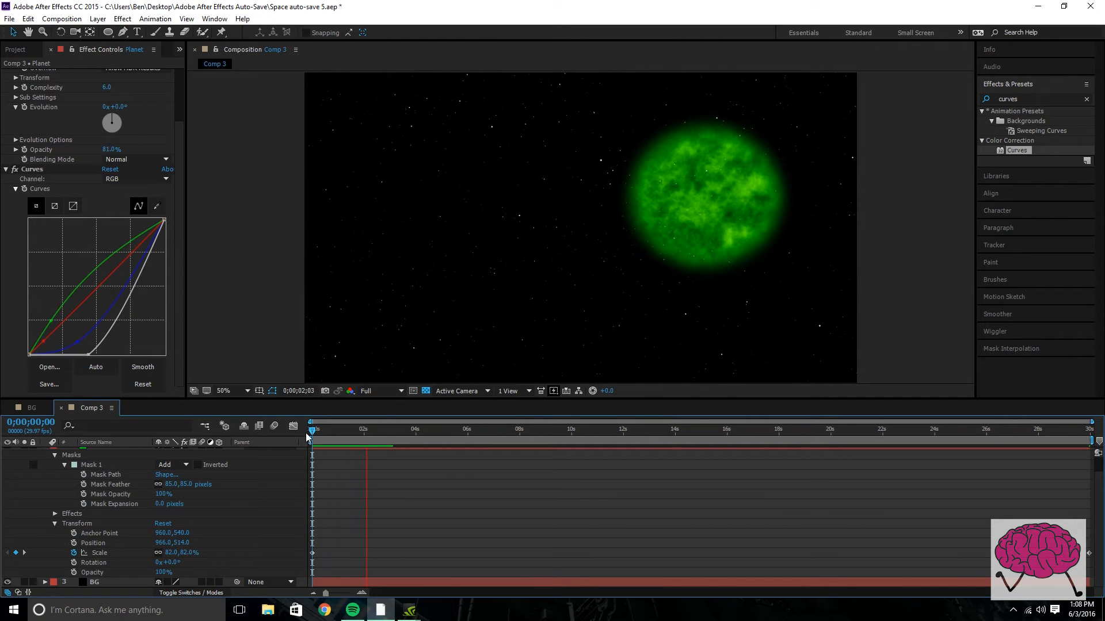
pyautogui.press('space')
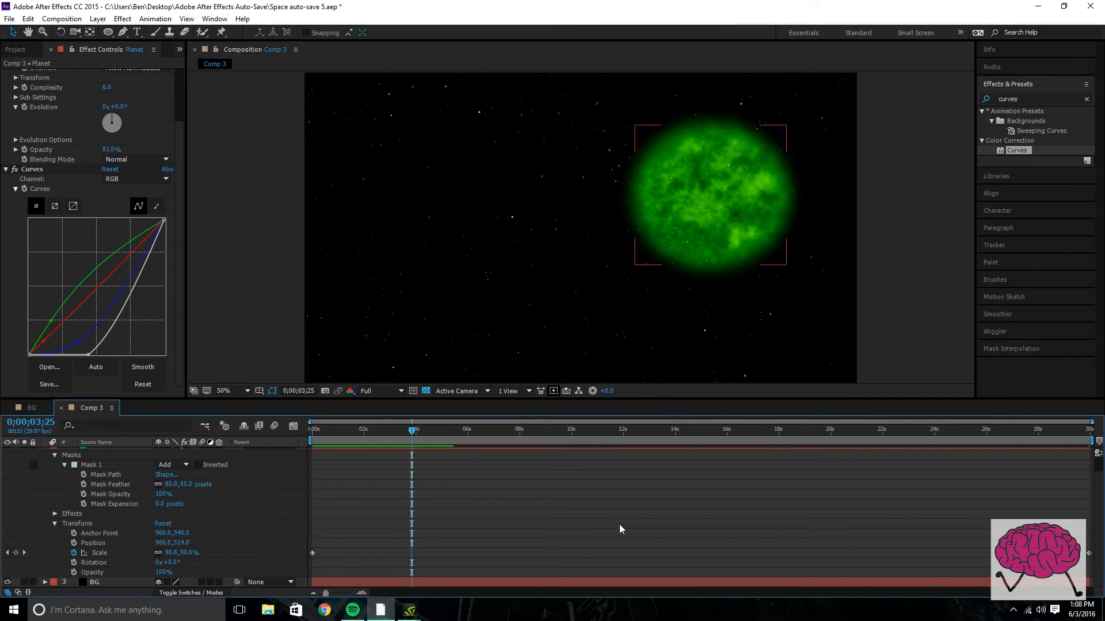
# - Move Planet's last Scale keyframe earlier to about 24 seconds, preview the animation, and return to the start of the composition
pyautogui.moveTo(1088, 552); pyautogui.dragTo(938, 553)
pyautogui.press('space')
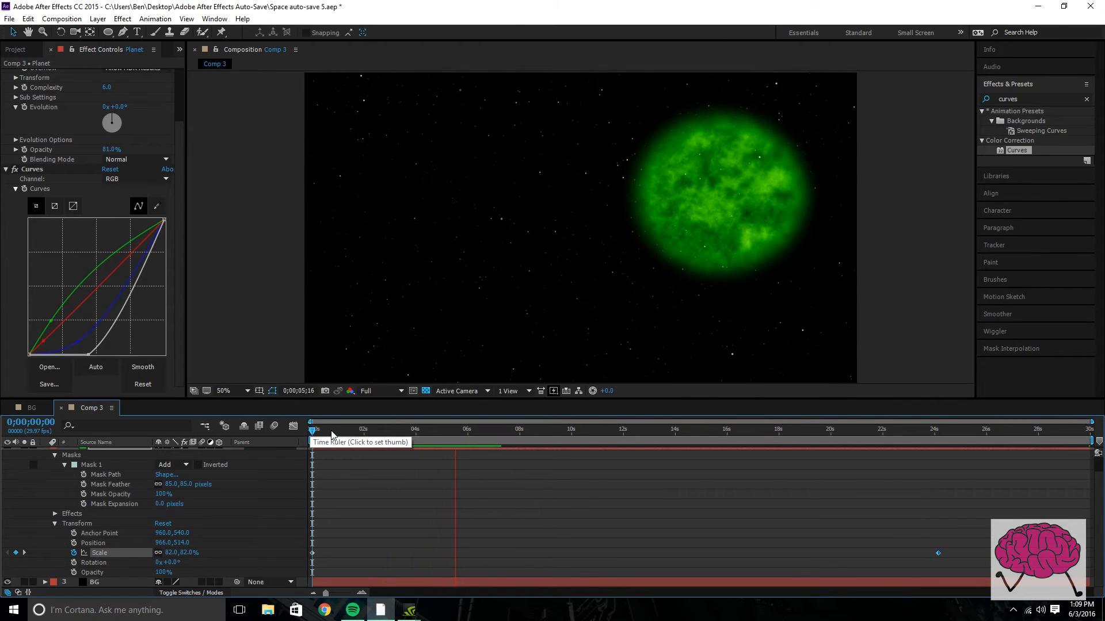
pyautogui.press('space')
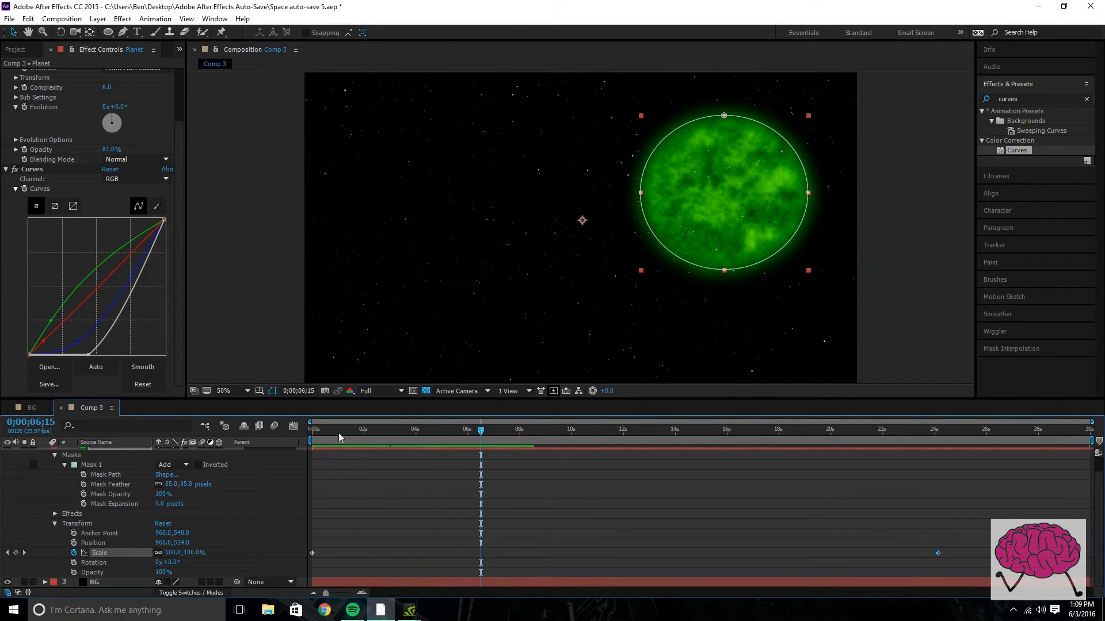
pyautogui.press('Home')
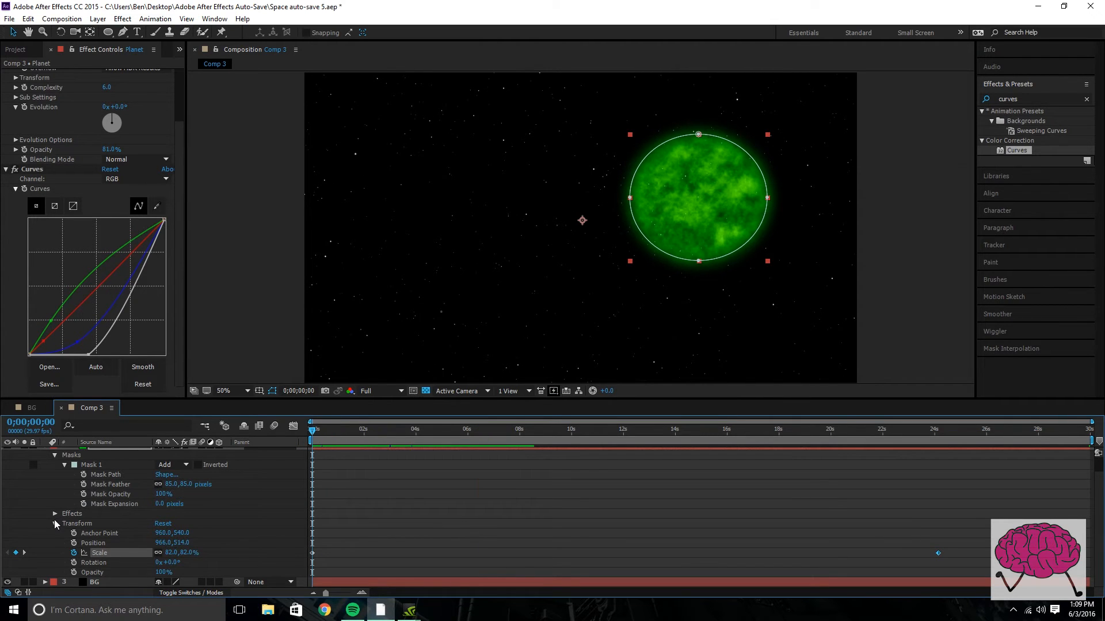
# - Reveal Planet's Fractal Noise properties in the timeline and add an Evolution keyframe at the start of the composition
pyautogui.click(55, 523)
pyautogui.click(55, 531)
pyautogui.click(54, 530)
pyautogui.click(55, 472)
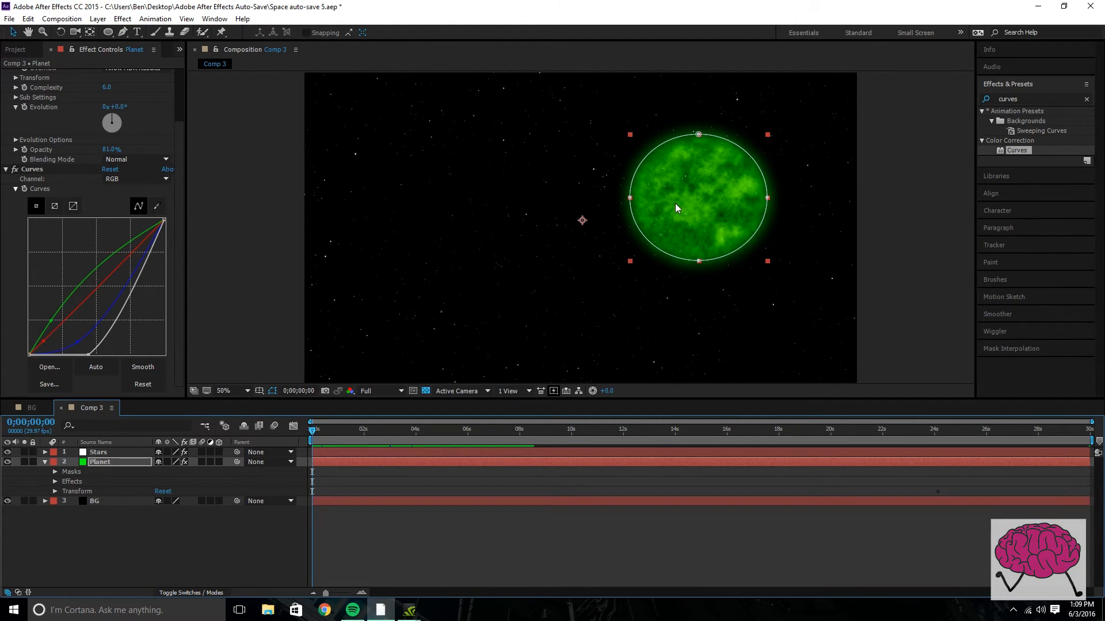
pyautogui.click(55, 482)
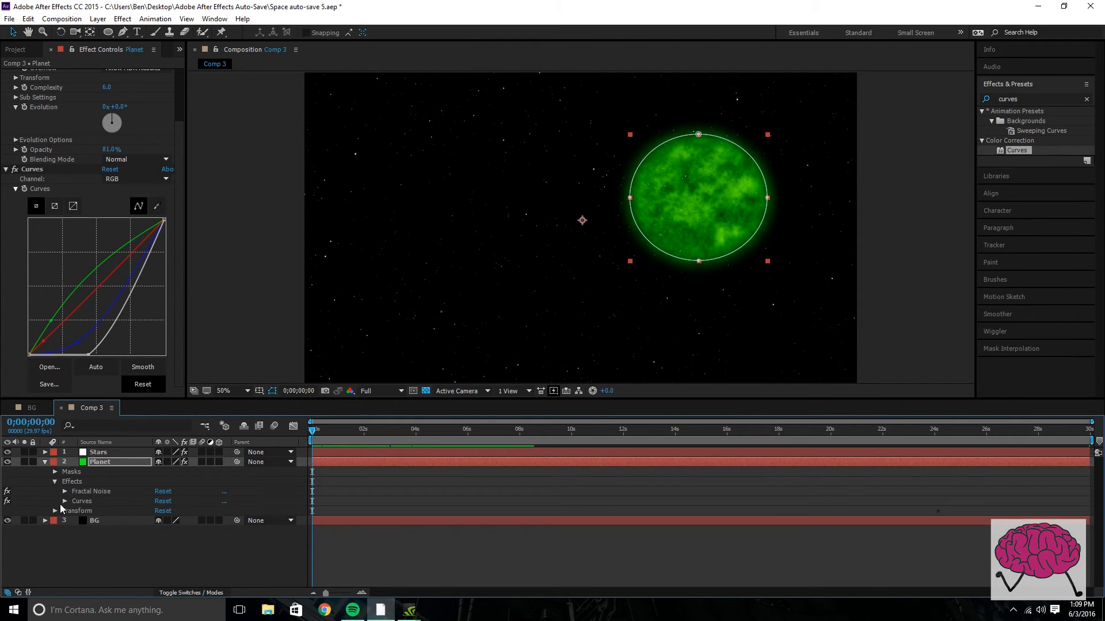
pyautogui.click(64, 493)
pyautogui.scroll(-2, 126, 541)
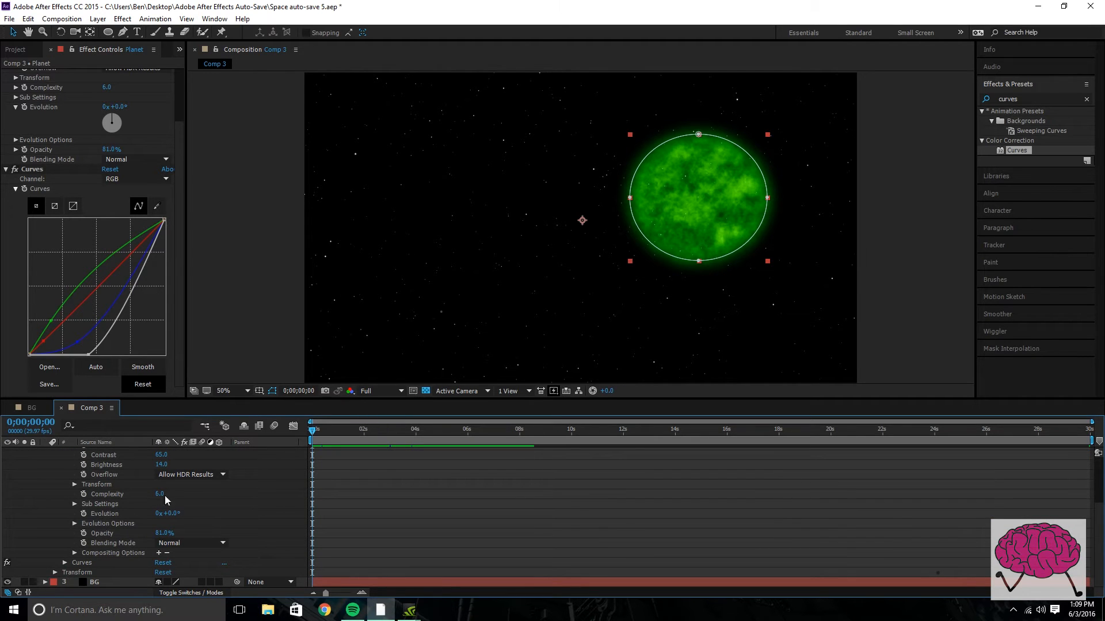
pyautogui.click(83, 514)
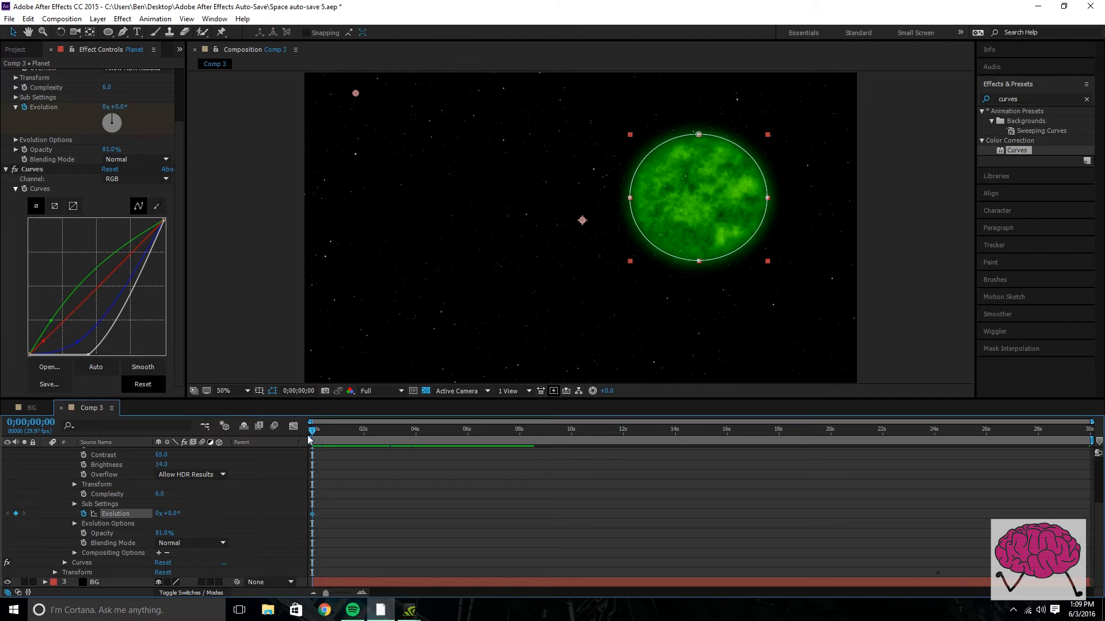
# - Set Fractal Noise Evolution to 8 revolutions at the end of the composition and preview the texture animation from the start
pyautogui.moveTo(314, 431); pyautogui.dragTo(1090, 431)
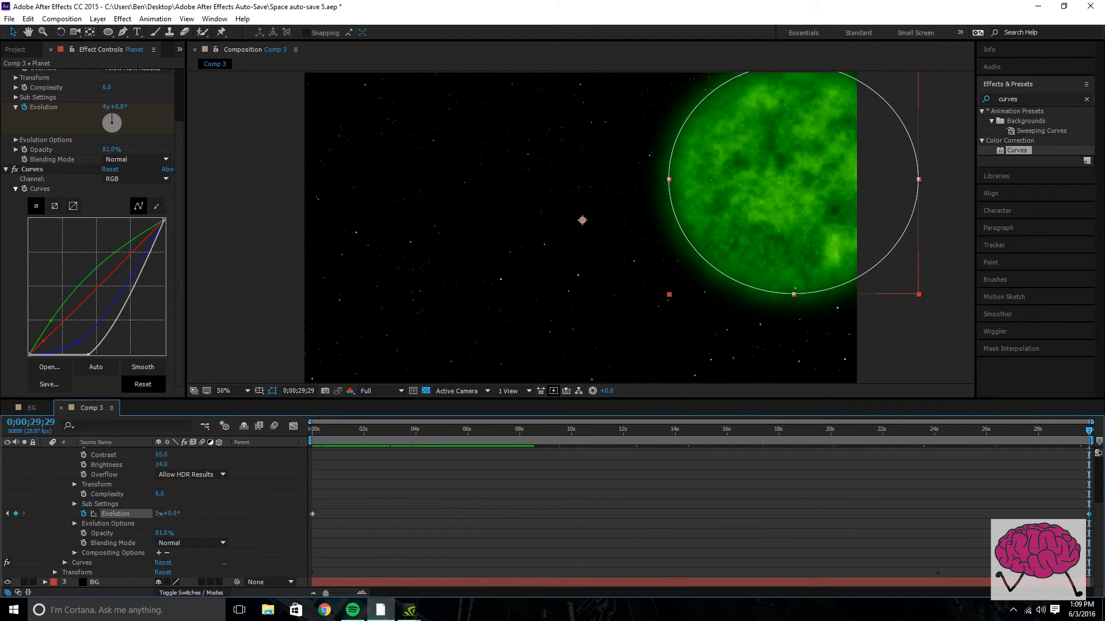
pyautogui.moveTo(159, 514); pyautogui.dragTo(164, 515)
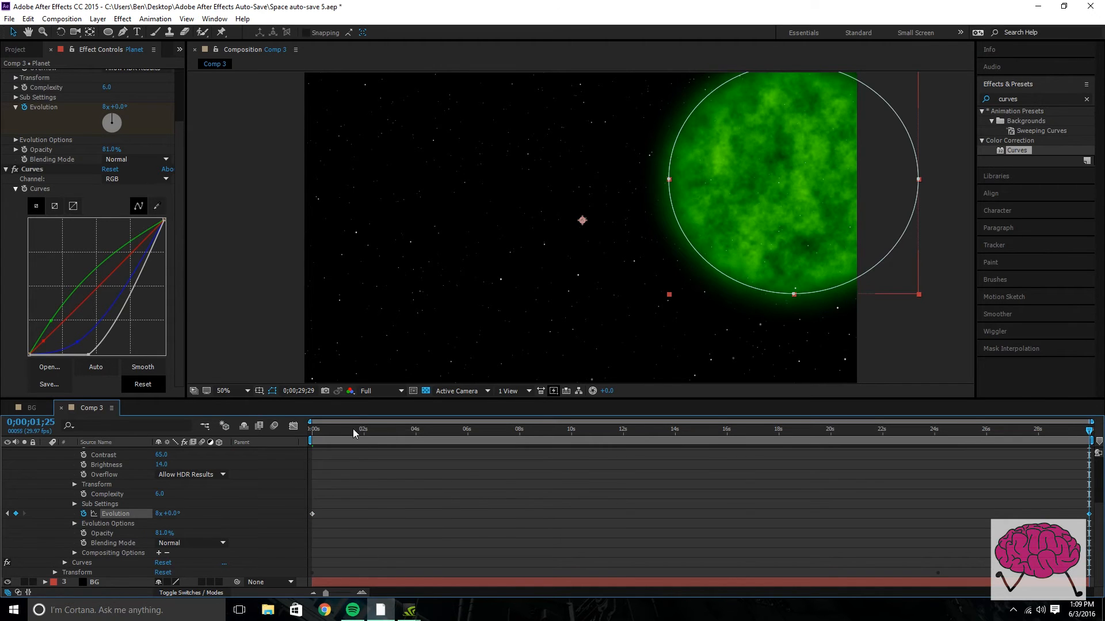
pyautogui.press('Home')
pyautogui.press('space')
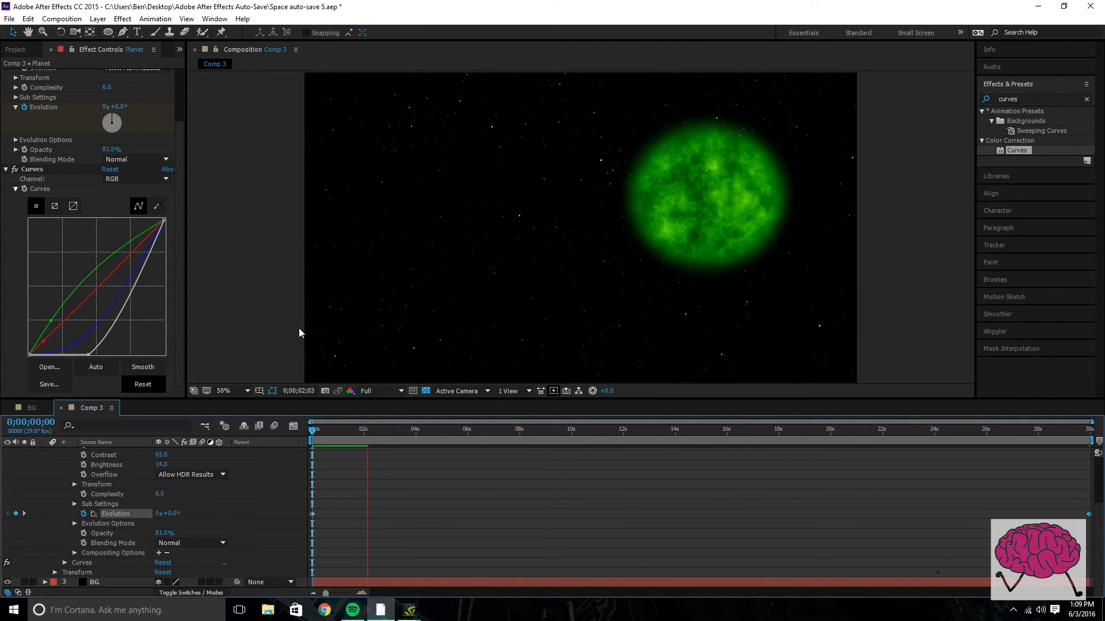
pyautogui.press('space')
# - Move the last Evolution keyframe earlier to about 24 seconds, preview it, return to the start, and collapse and deselect the Planet layer
pyautogui.moveTo(1089, 514); pyautogui.dragTo(930, 514)
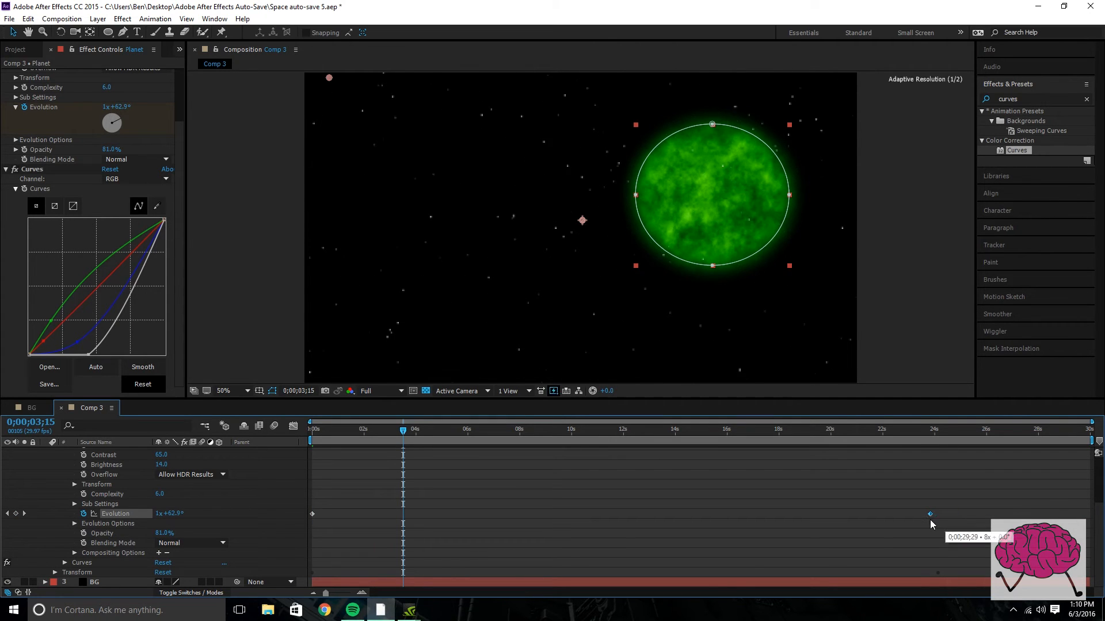
pyautogui.press('space')
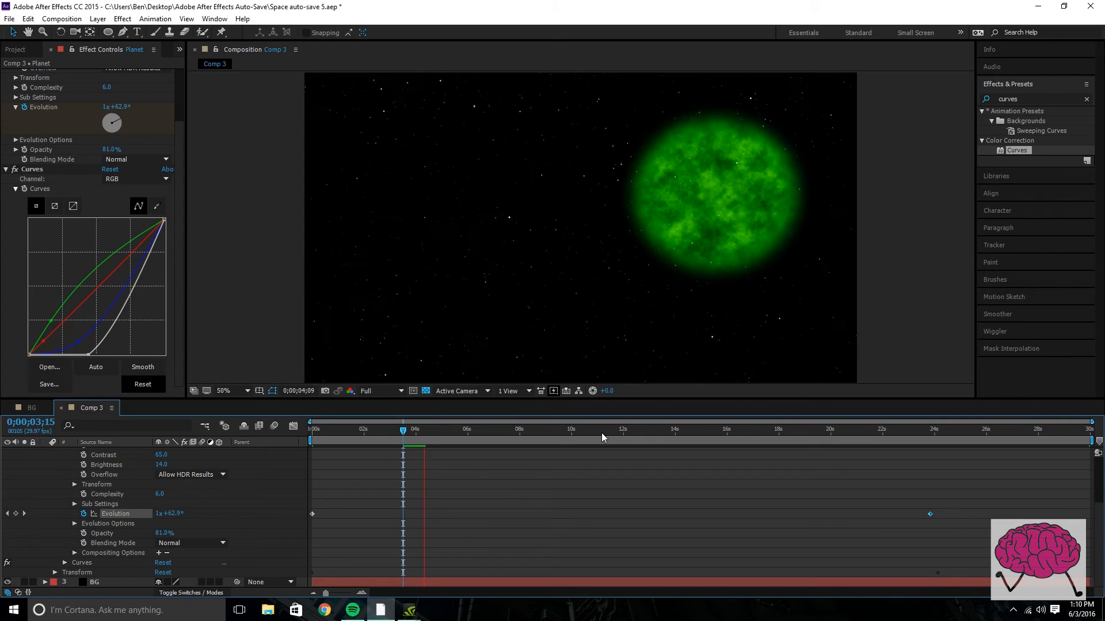
pyautogui.press('space')
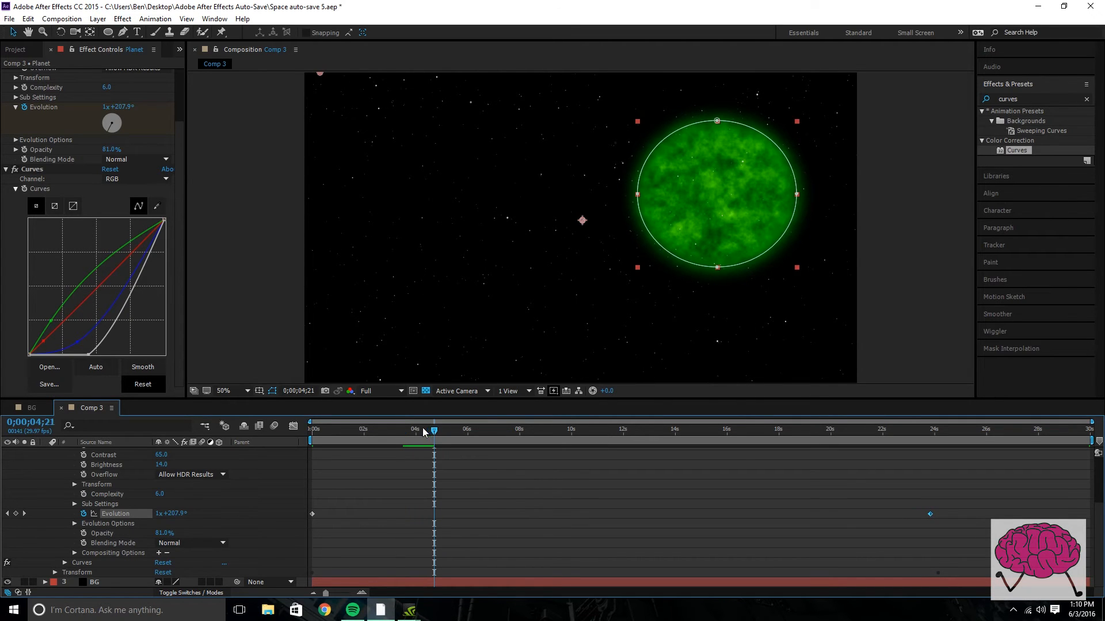
pyautogui.moveTo(426, 430); pyautogui.dragTo(240, 421)
pyautogui.scroll(3, 119, 480)
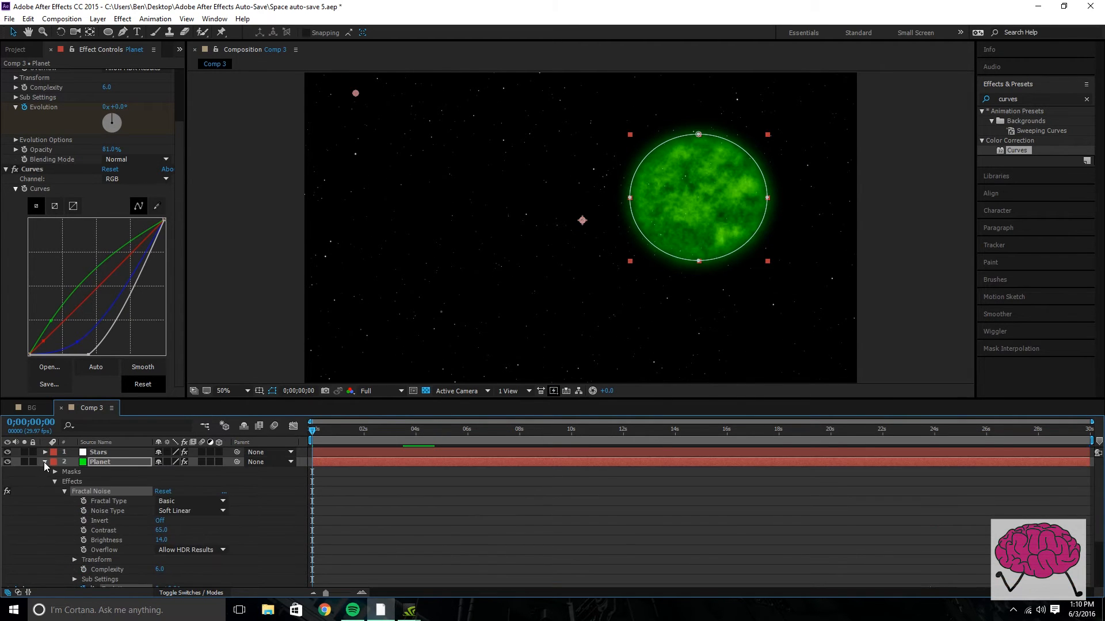
pyautogui.click(44, 462)
pyautogui.click(244, 333)
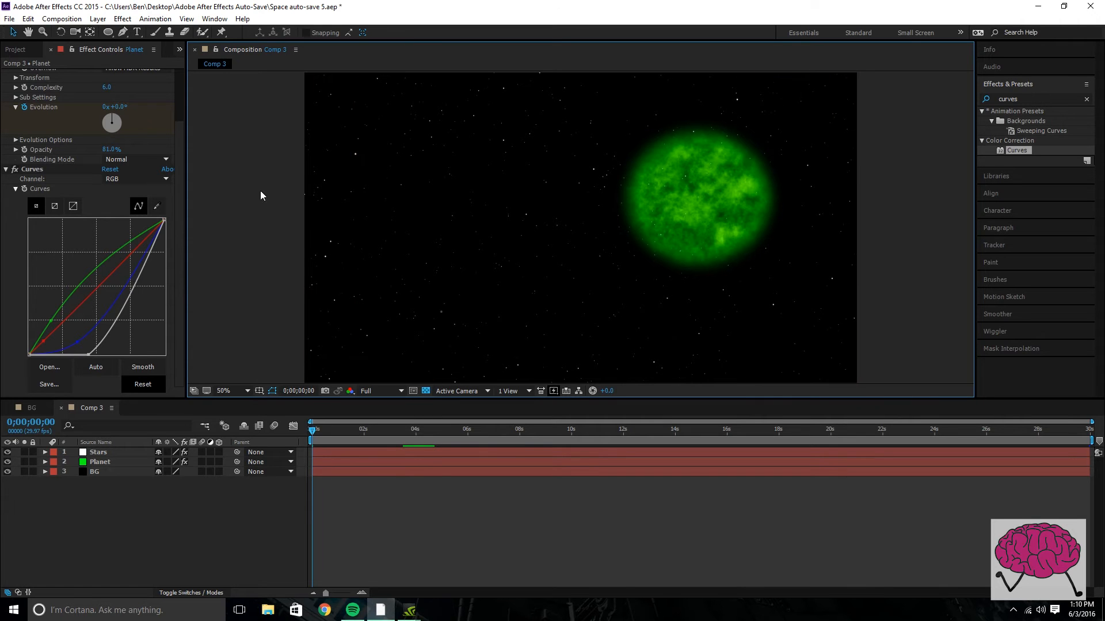
pyautogui.scroll(5, 268, 231)
pyautogui.scroll(-5, 268, 230)
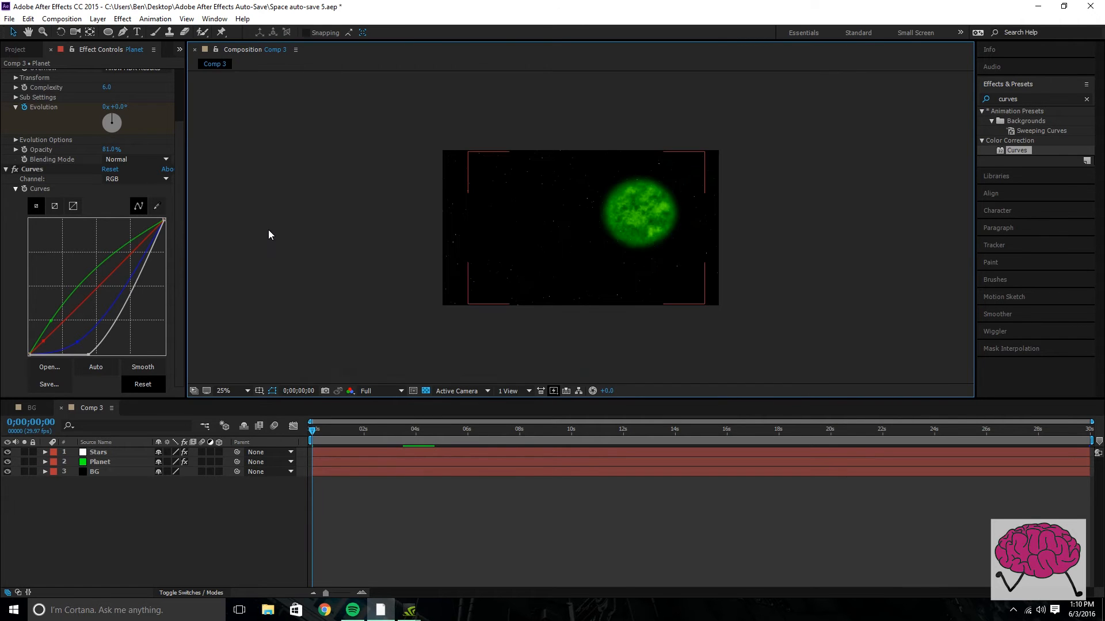
pyautogui.click(22, 50)
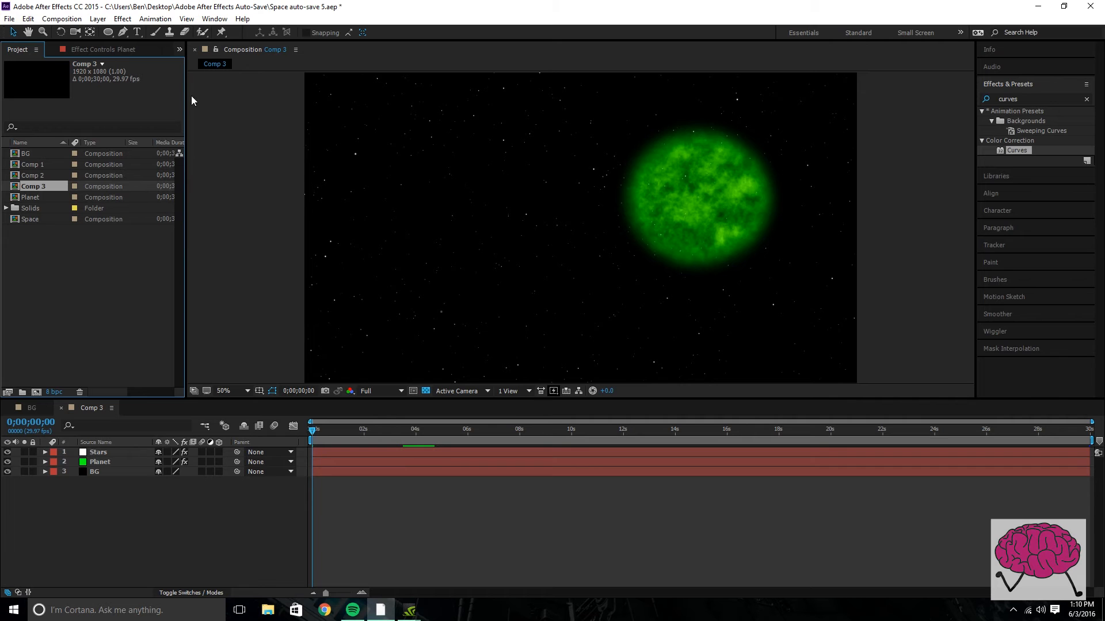
# - Create a 1920 x 1080 px solid layer named Details with the blue color #0035FA
pyautogui.click(98, 19)
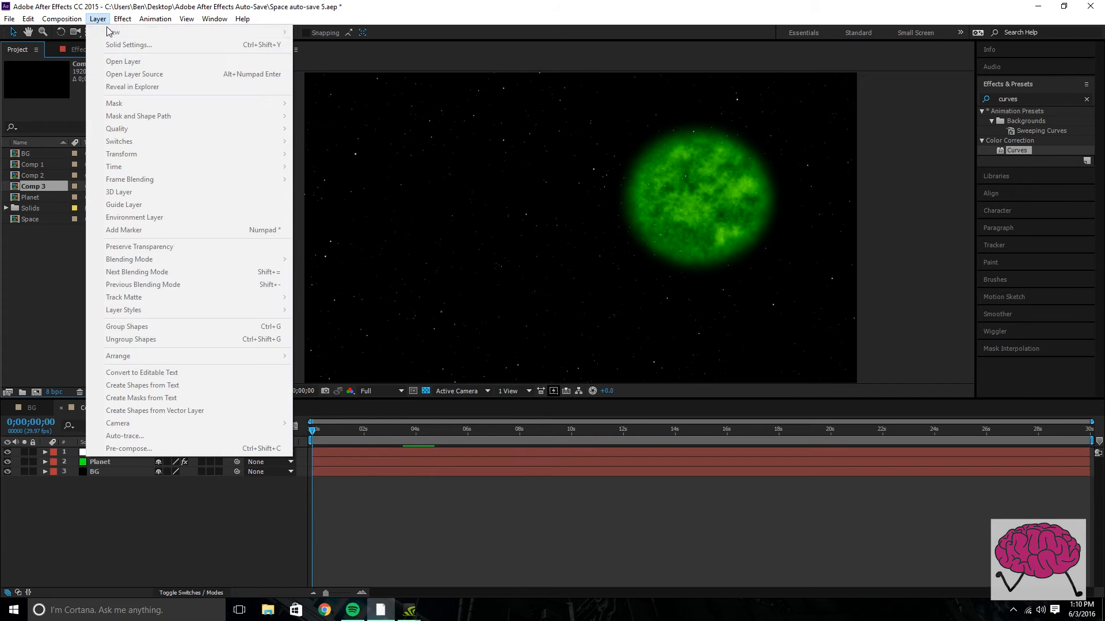
pyautogui.click(133, 494)
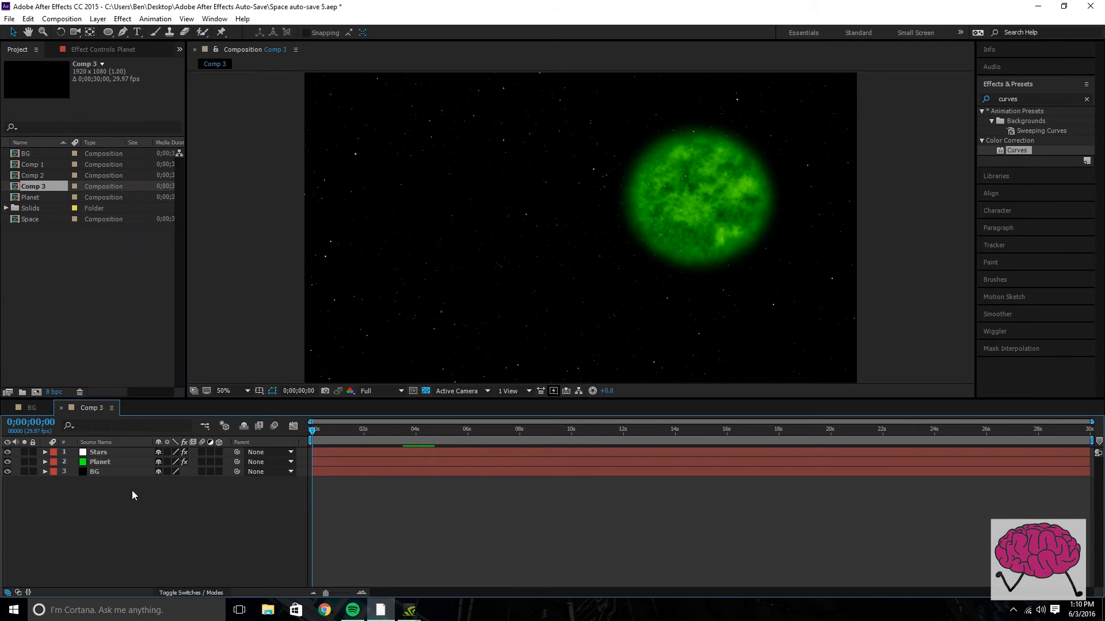
pyautogui.click(98, 19)
pyautogui.moveTo(259, 32)
pyautogui.click(378, 46)
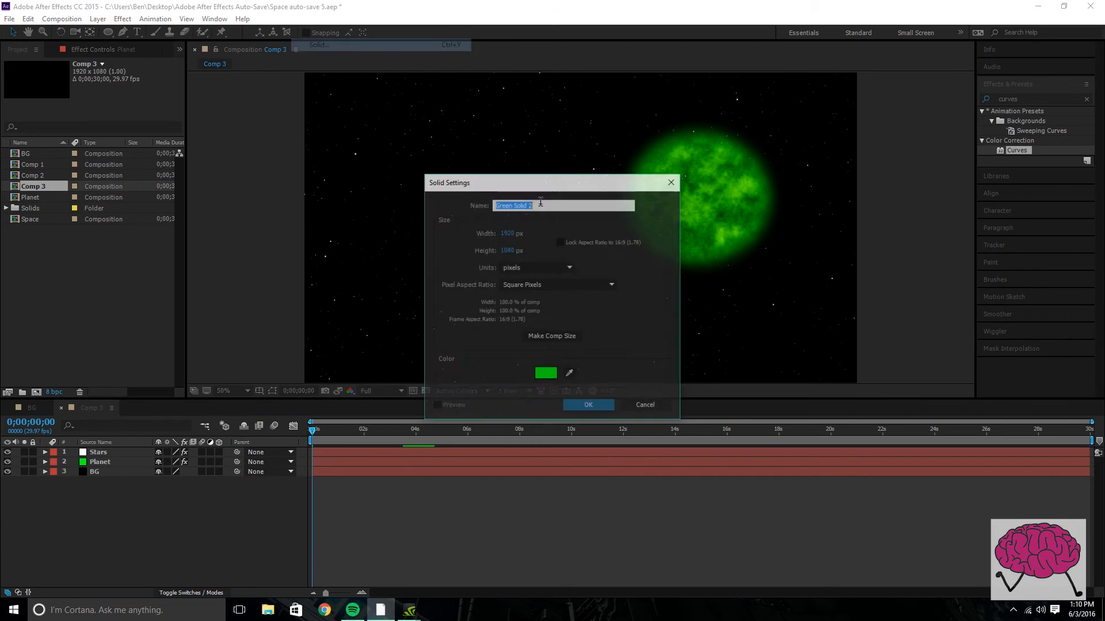
pyautogui.write('Details')
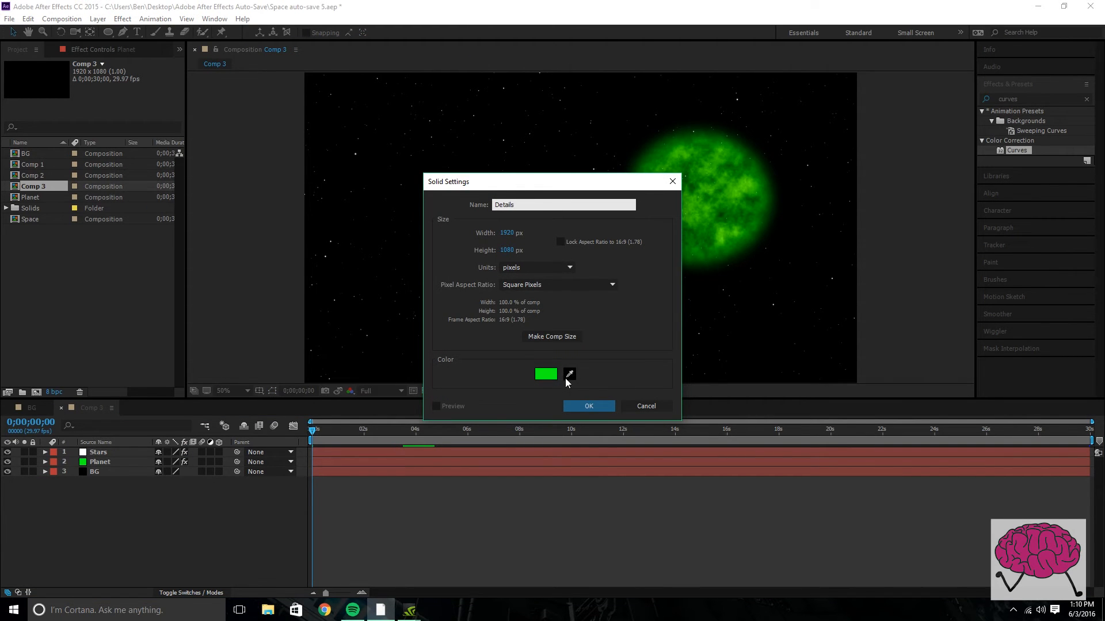
pyautogui.click(546, 377)
pyautogui.click(591, 454)
pyautogui.moveTo(572, 436); pyautogui.dragTo(585, 419)
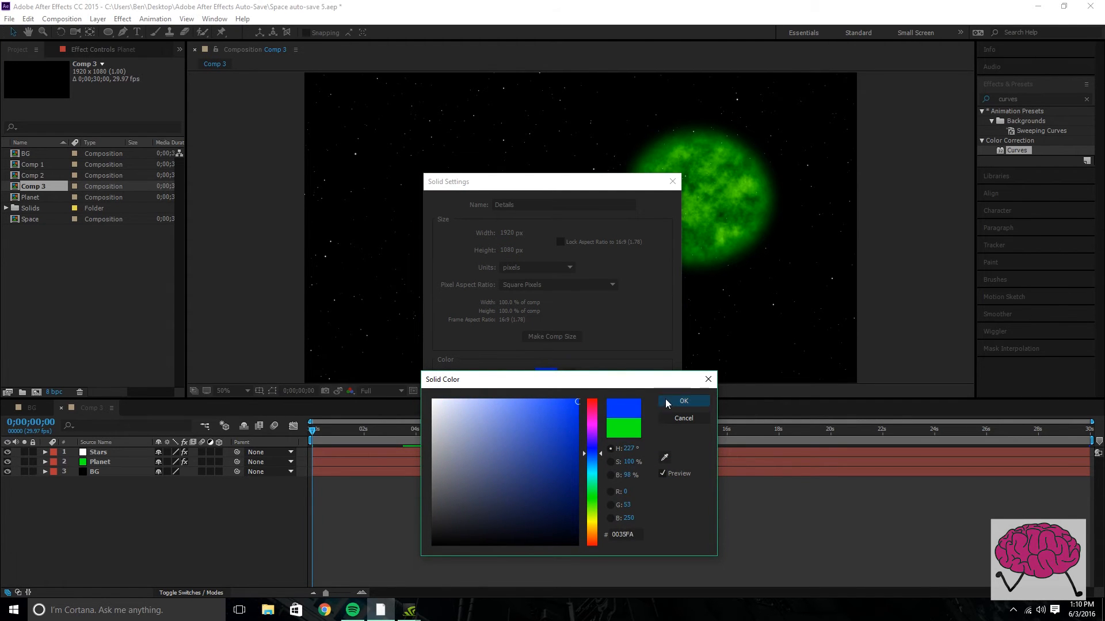
pyautogui.press('Return')
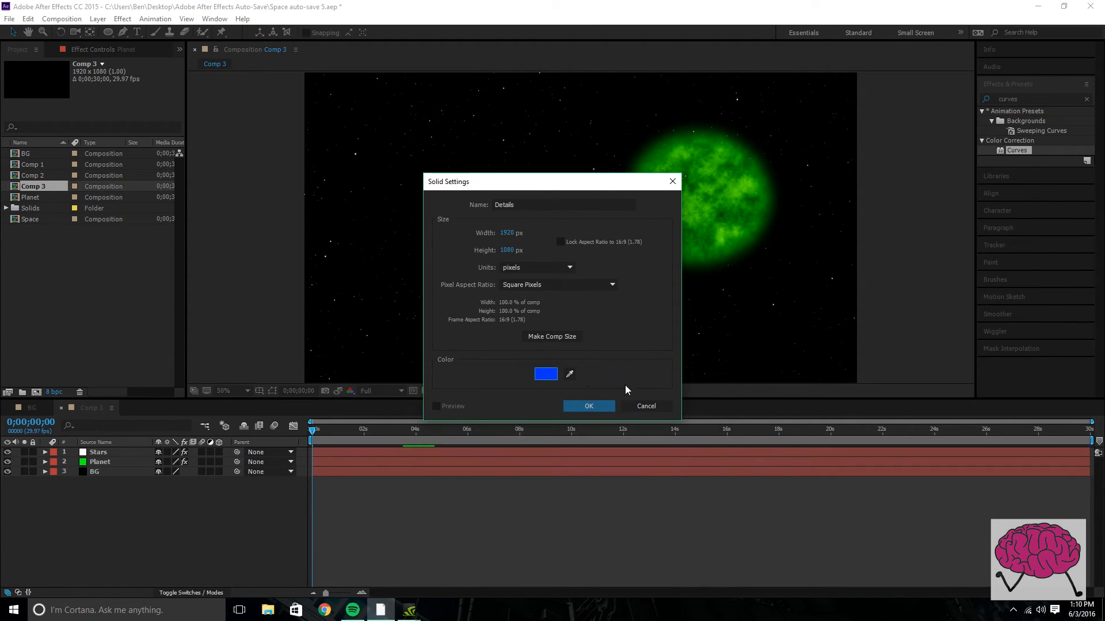
pyautogui.click(575, 407)
# - Draw a closed, irregular curved mask on the Details layer with the Pen tool, in the empty space beside the planet
pyautogui.click(123, 33)
pyautogui.moveTo(445, 132)
pyautogui.mouseDown()
pyautogui.moveTo(440, 122)
pyautogui.moveTo(420, 141)
pyautogui.mouseUp()
pyautogui.moveTo(407, 168)
pyautogui.mouseDown()
pyautogui.moveTo(397, 192)
pyautogui.moveTo(476, 166)
pyautogui.mouseUp()
pyautogui.click(383, 186)
pyautogui.click(381, 204)
pyautogui.click(399, 214)
pyautogui.click(415, 233)
pyautogui.click(505, 170)
pyautogui.click(454, 154)
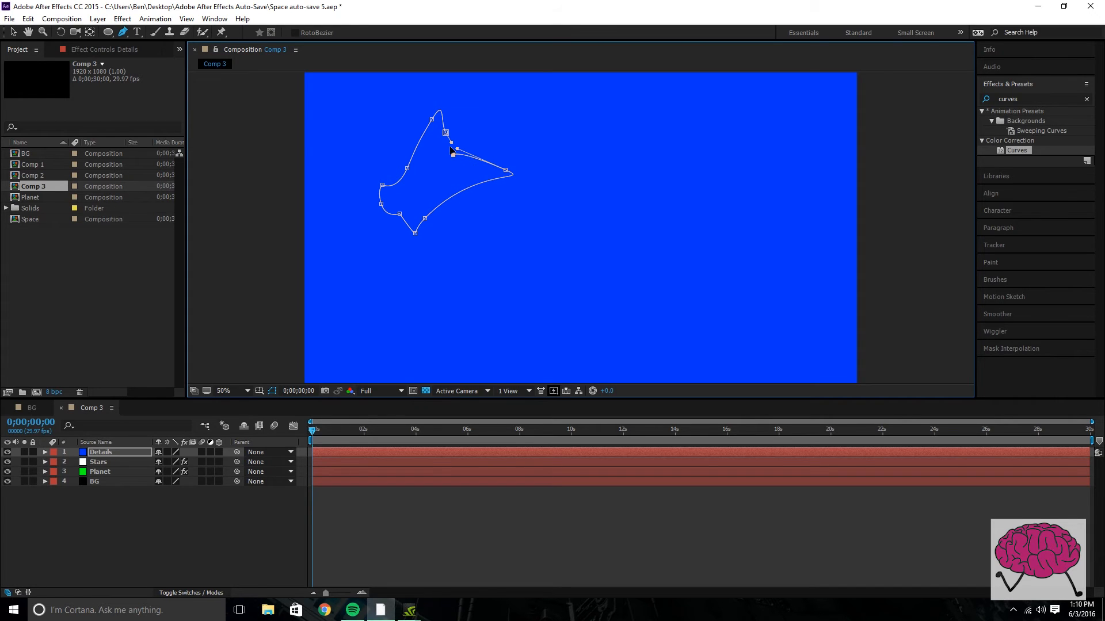
pyautogui.moveTo(446, 133); pyautogui.dragTo(446, 96)
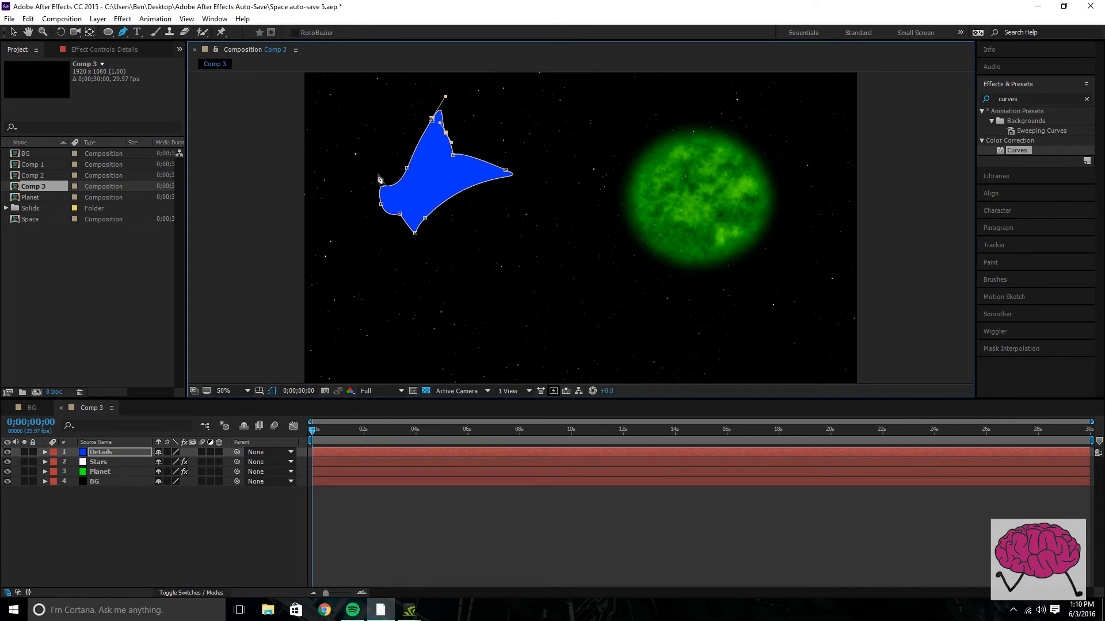
# - Reshape the lower and right edges of the Details mask into a fuller, rounded lobe
pyautogui.click(12, 32)
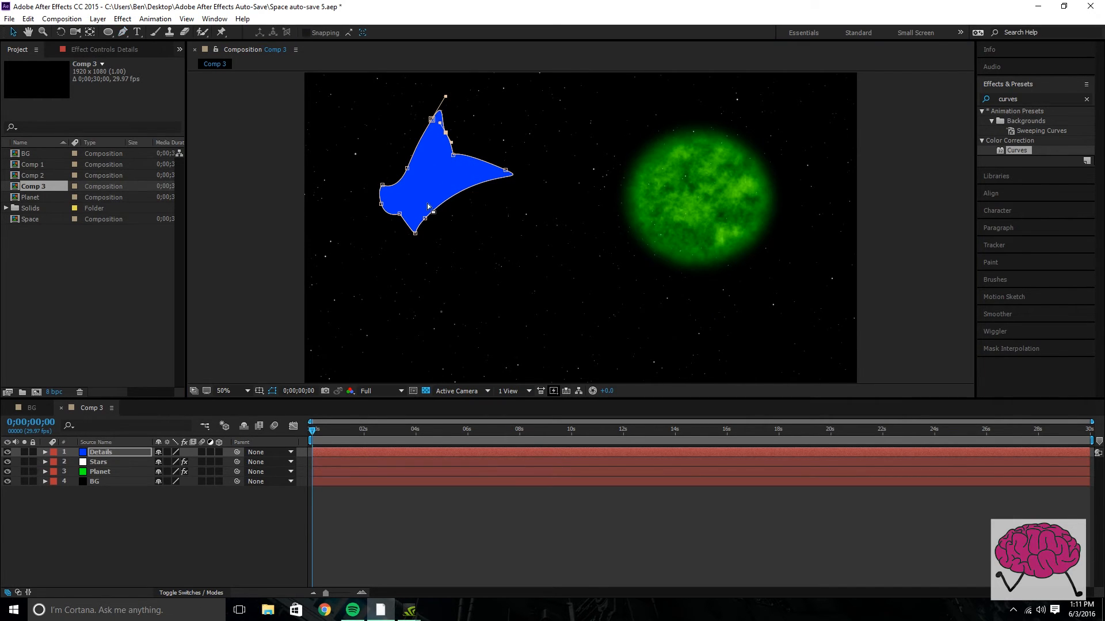
pyautogui.moveTo(426, 221); pyautogui.dragTo(475, 242)
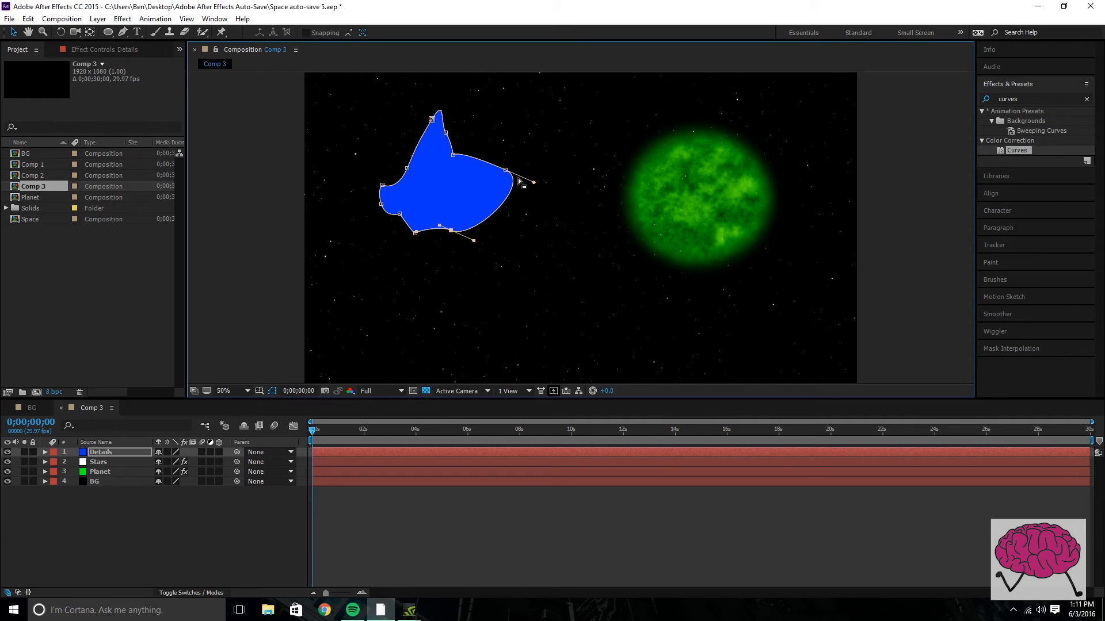
pyautogui.moveTo(535, 184); pyautogui.dragTo(520, 192)
pyautogui.click(13, 32)
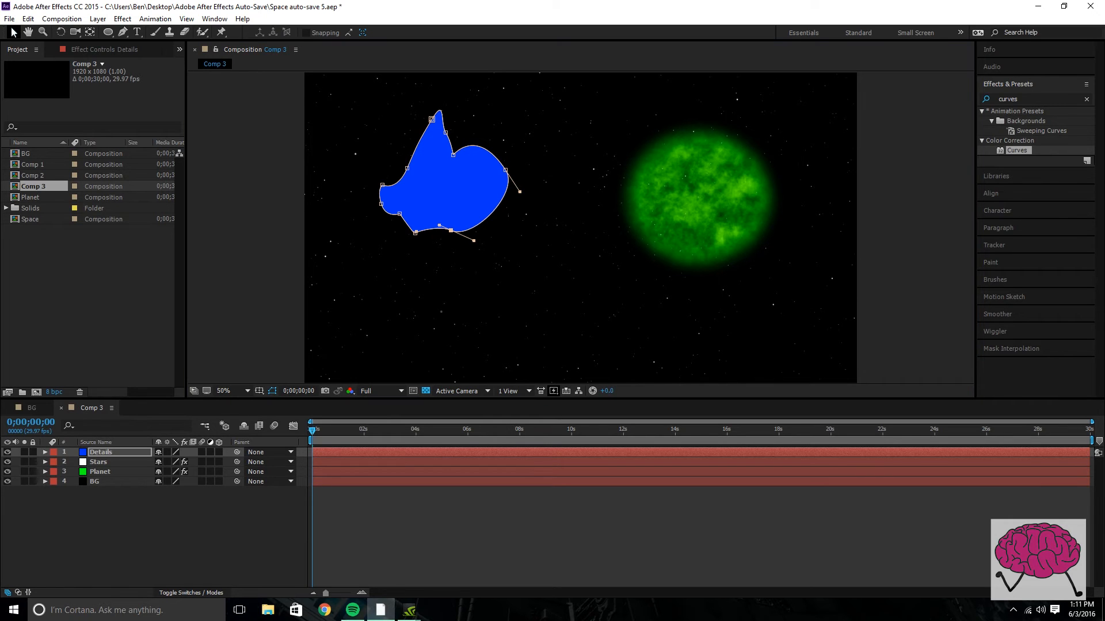
# - Move the Details shape over the planet and pull its upper and lower mask points inward to form a narrower, spiky outline
pyautogui.click(110, 451)
pyautogui.moveTo(431, 195); pyautogui.dragTo(656, 220)
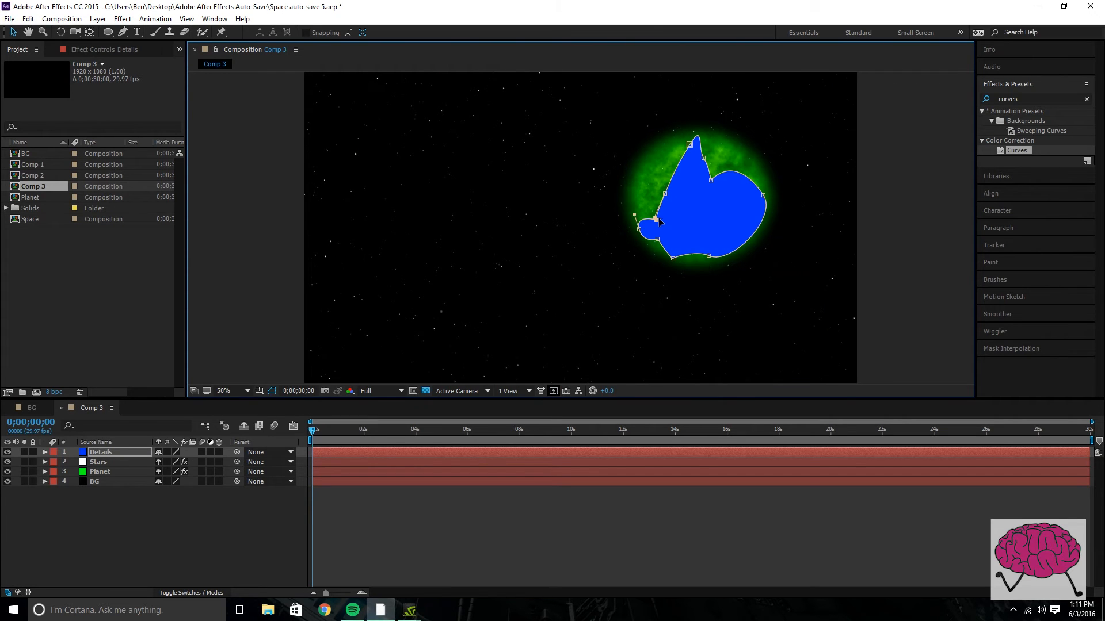
pyautogui.moveTo(712, 180); pyautogui.dragTo(741, 210)
pyautogui.moveTo(710, 167); pyautogui.dragTo(714, 261)
pyautogui.moveTo(702, 158); pyautogui.dragTo(685, 232)
pyautogui.moveTo(715, 174); pyautogui.dragTo(694, 259)
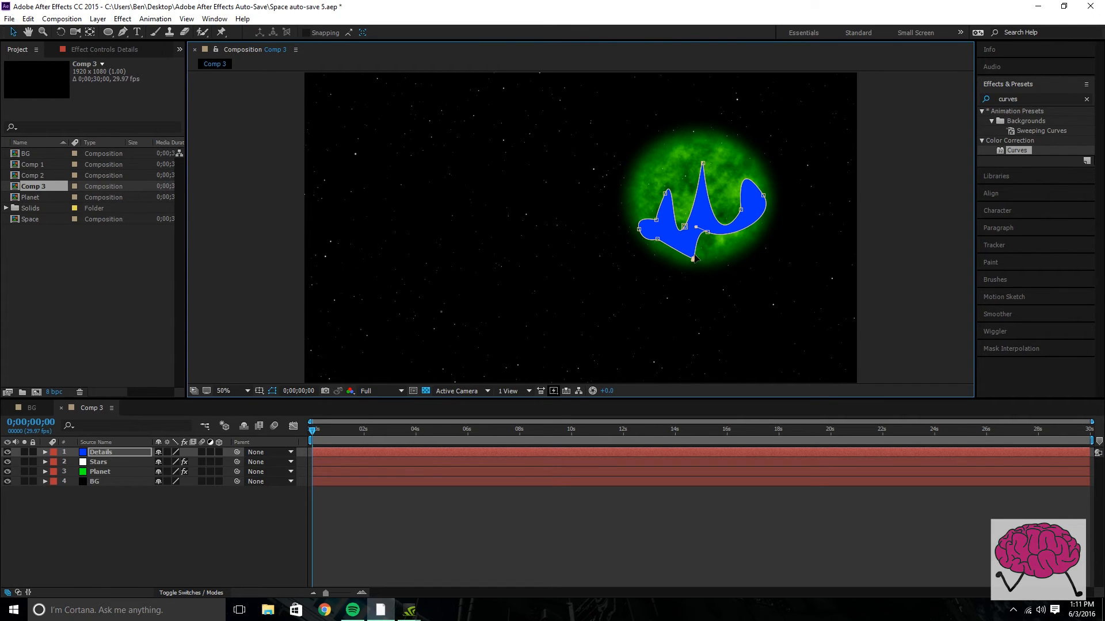
# - Rotate the Details layer to about -30.5° and widen the middle spike of its mask
pyautogui.click(61, 32)
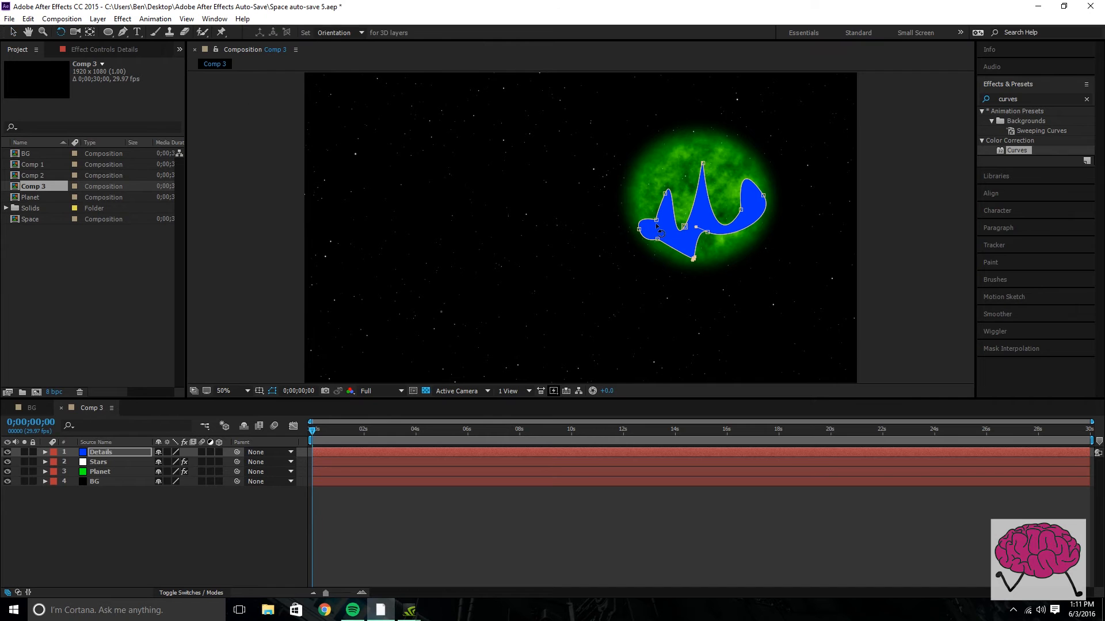
pyautogui.moveTo(633, 230); pyautogui.dragTo(564, 282)
pyautogui.click(12, 34)
pyautogui.moveTo(715, 287); pyautogui.dragTo(672, 318)
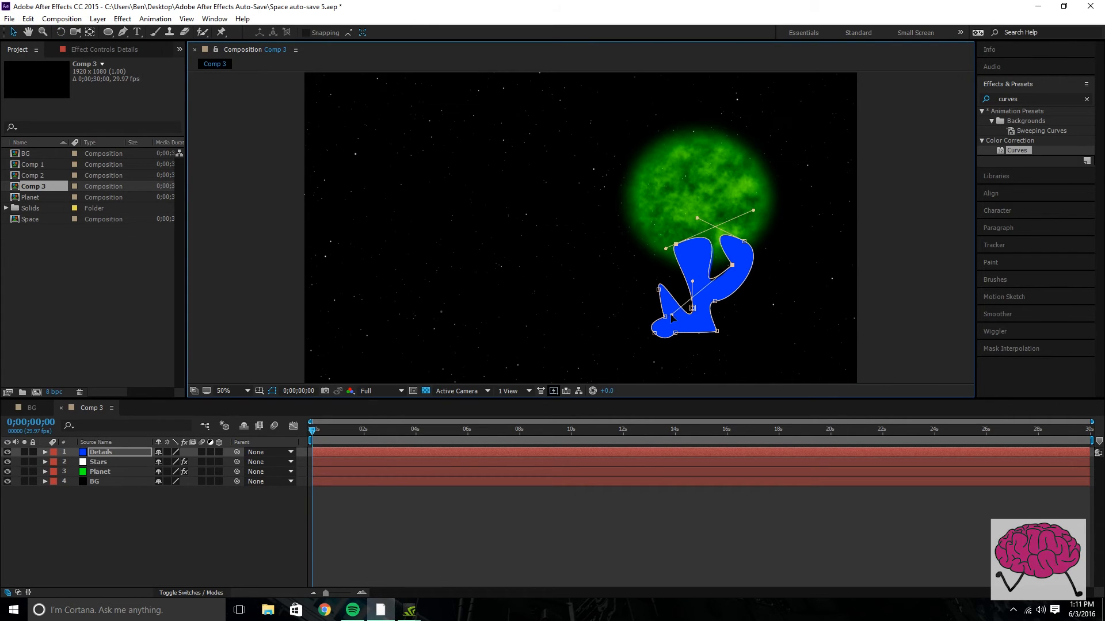
# - Move the Details layer back over the planet, to a position of about 1880, 354
pyautogui.click(689, 261)
pyautogui.moveTo(691, 261); pyautogui.dragTo(706, 185)
pyautogui.moveTo(728, 223)
pyautogui.mouseDown()
pyautogui.moveTo(741, 236)
pyautogui.moveTo(727, 224)
pyautogui.mouseUp()
pyautogui.click(733, 220)
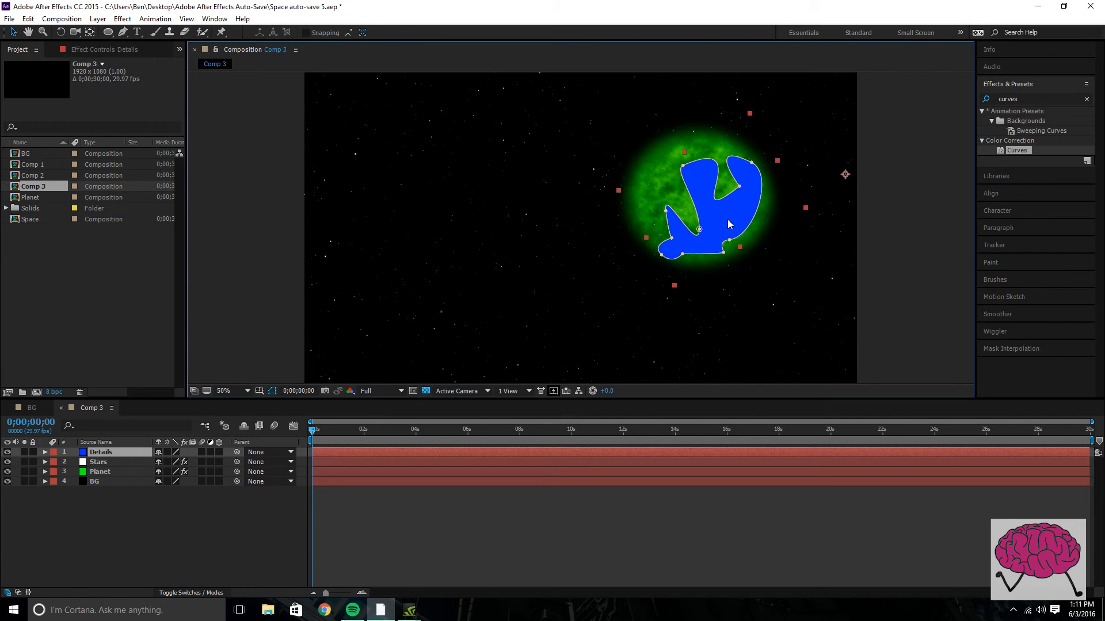
# - Pull the upper-right and lower mask points of Details inward so the shape stays within the planet's outline
pyautogui.click(751, 166)
pyautogui.moveTo(751, 166); pyautogui.dragTo(751, 169)
pyautogui.click(662, 253)
pyautogui.moveTo(662, 253); pyautogui.dragTo(712, 254)
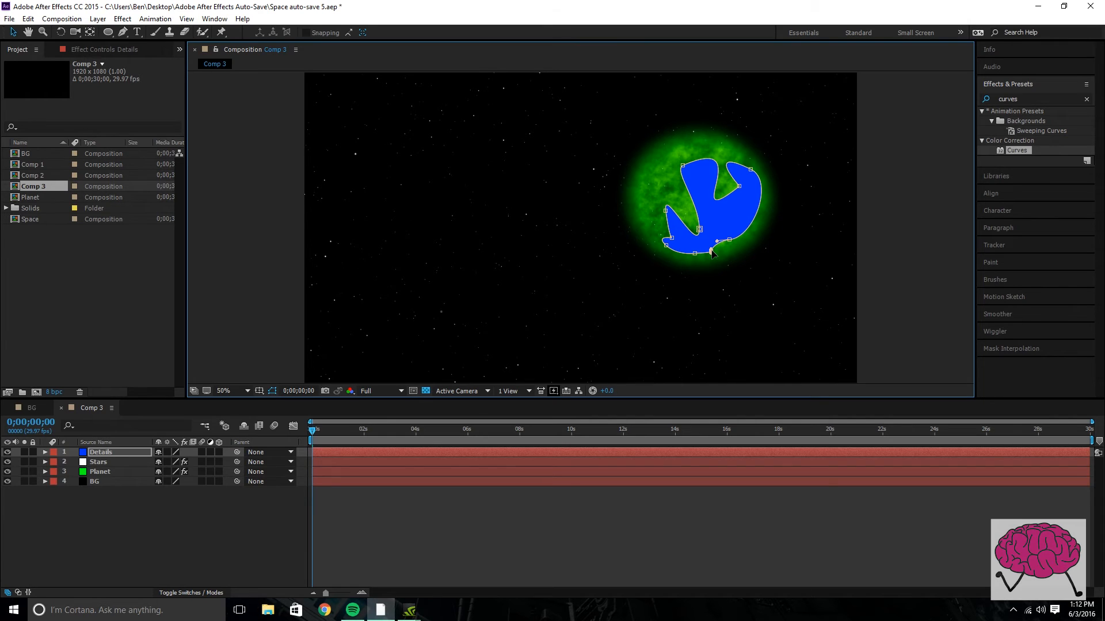
# - Set the Mask Feather of the Details layer's mask to 118 pixels and deselect the layer
pyautogui.click(45, 452)
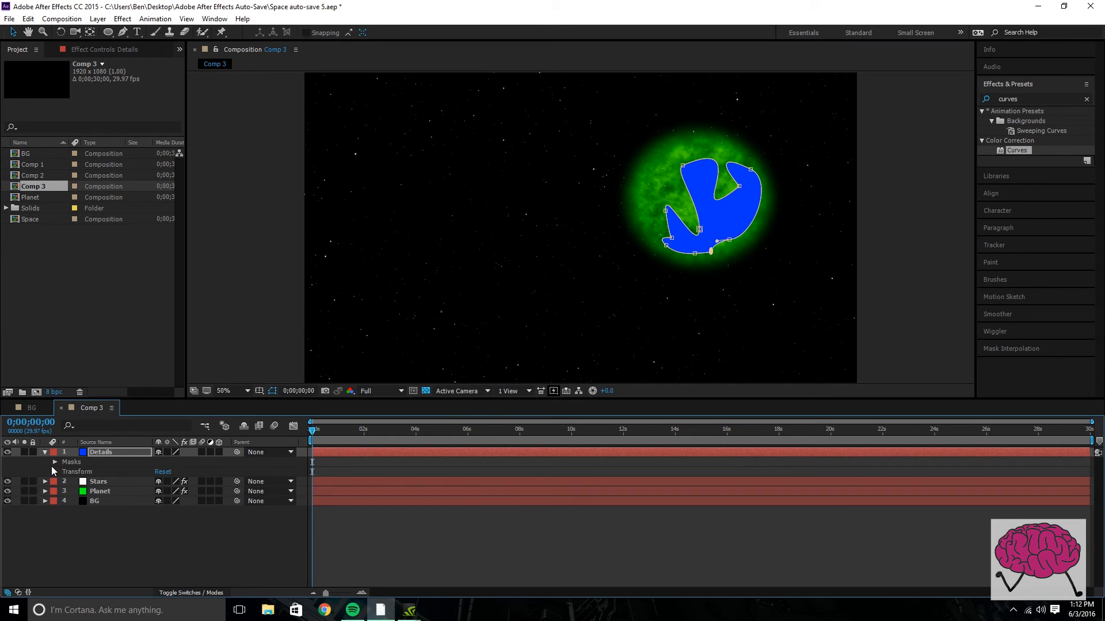
pyautogui.click(56, 472)
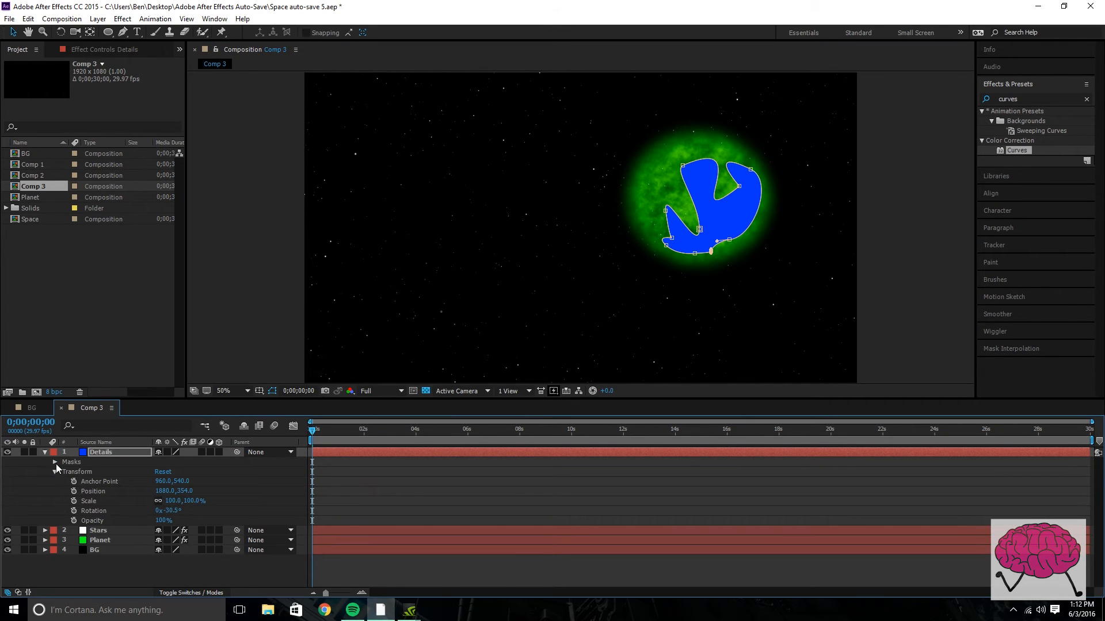
pyautogui.click(55, 462)
pyautogui.click(64, 472)
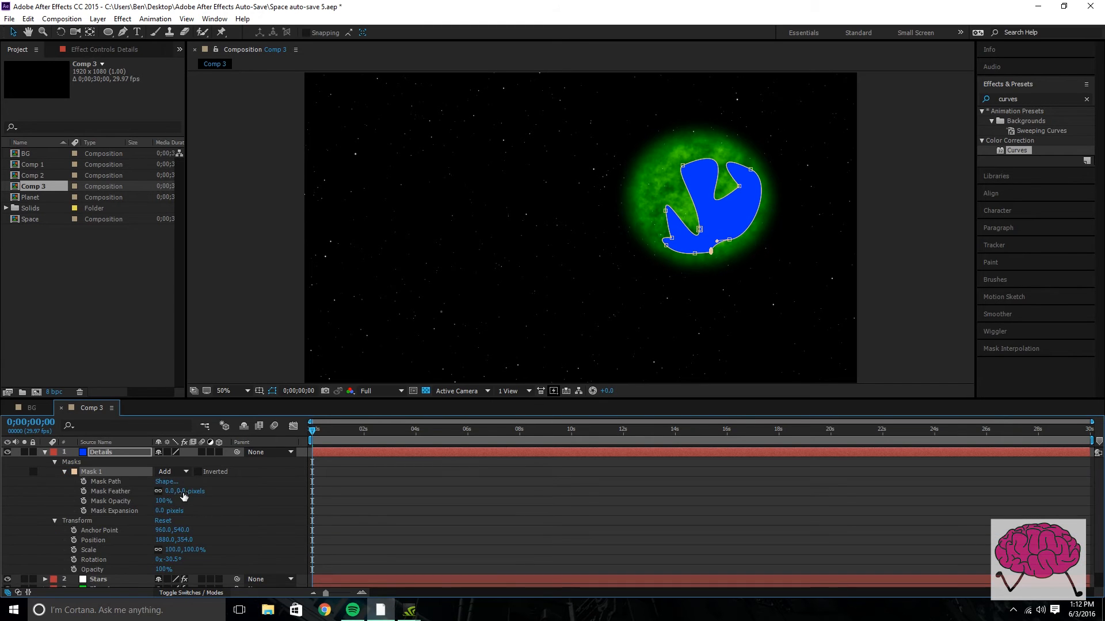
pyautogui.moveTo(171, 491); pyautogui.dragTo(238, 495)
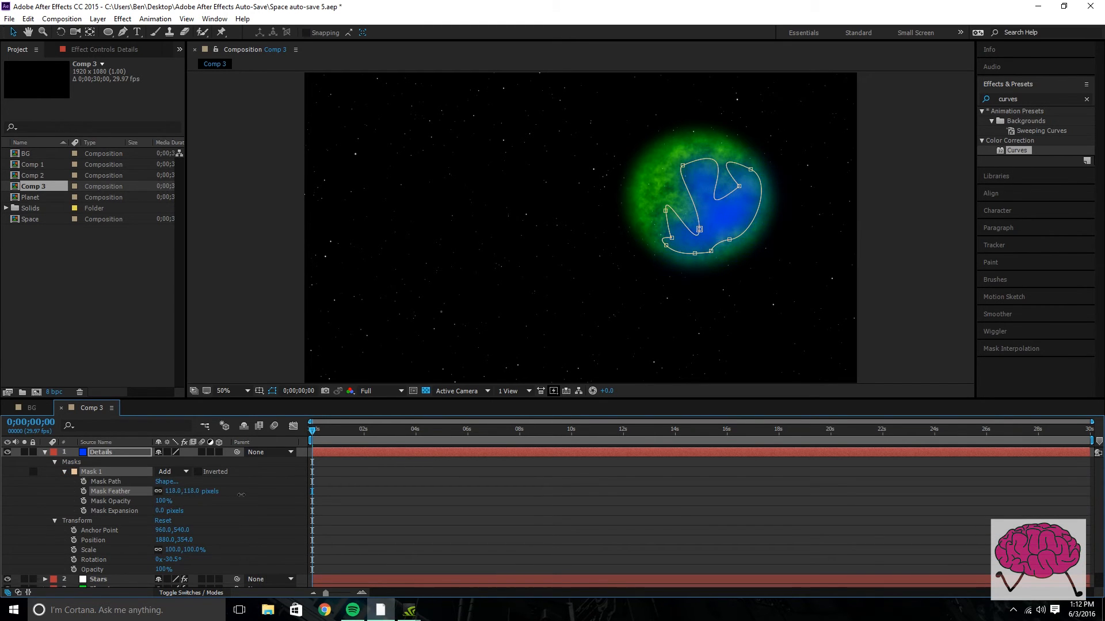
pyautogui.click(229, 307)
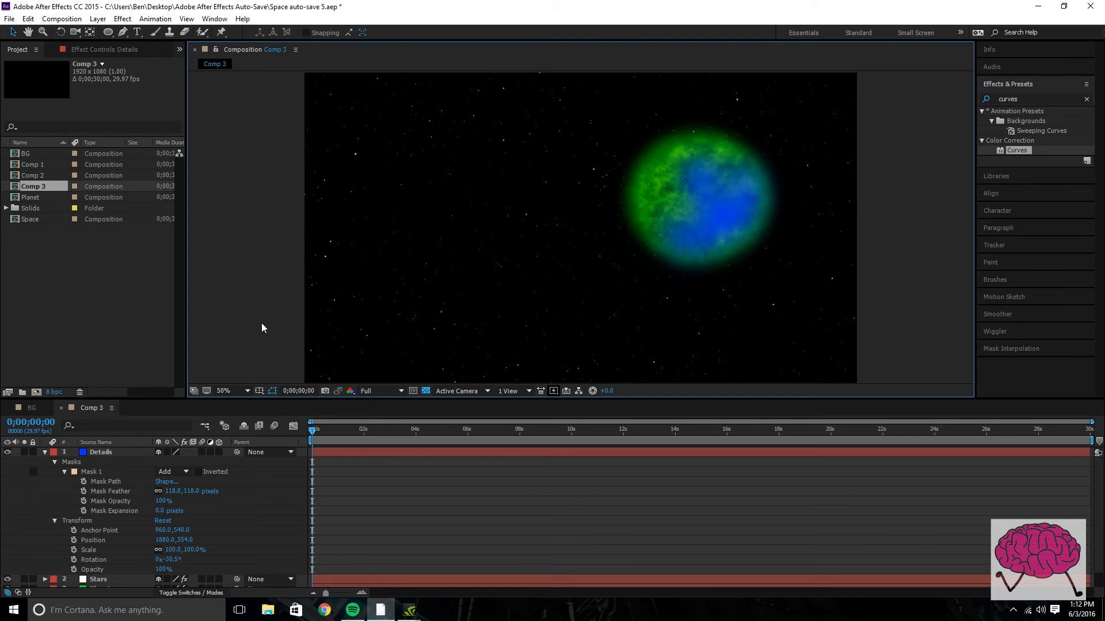
# - Find the Fractal Noise effect and apply it to the Details layer
pyautogui.click(1008, 99)
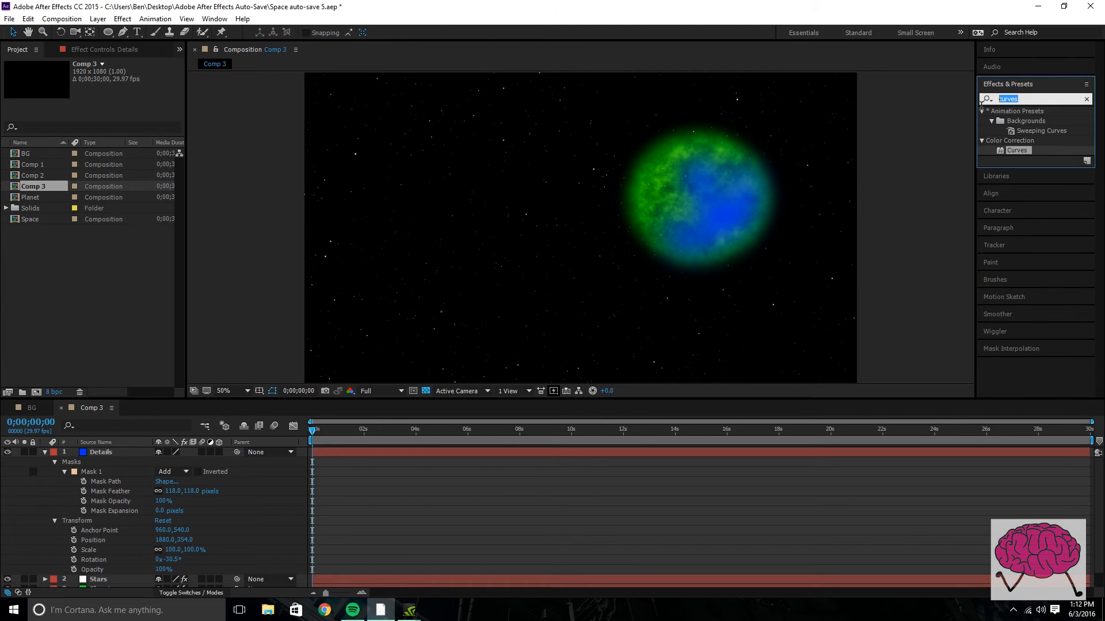
pyautogui.write('fracta')
pyautogui.moveTo(1016, 140); pyautogui.dragTo(728, 215)
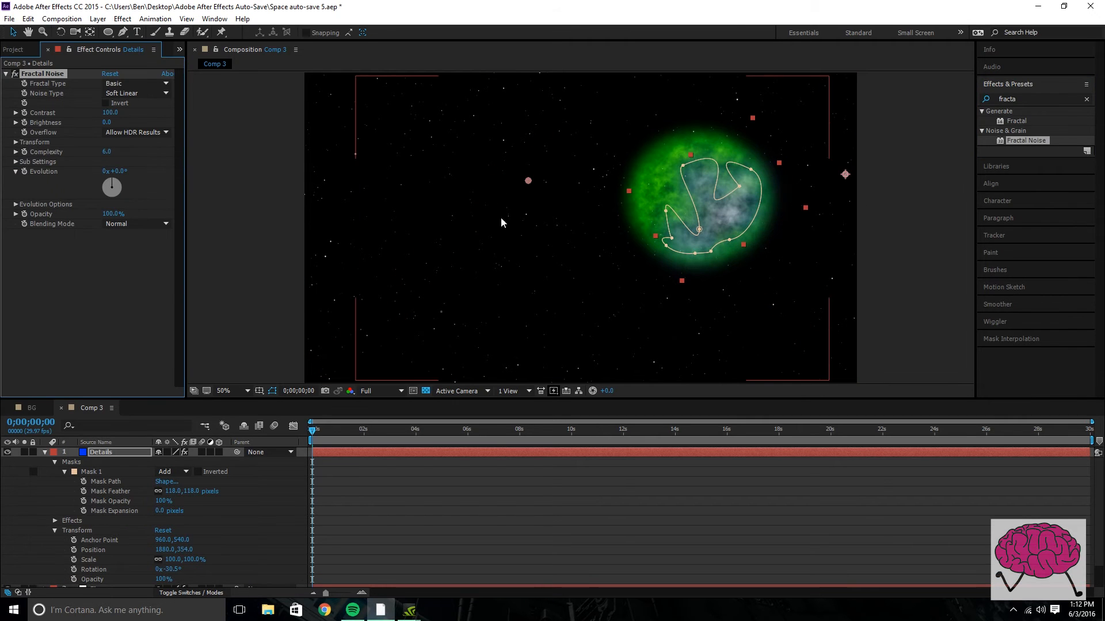
# - Set Details' Fractal Noise to Dynamic type, inverted, with Contrast 222, Complexity 9 and Opacity 49%
pyautogui.click(140, 85)
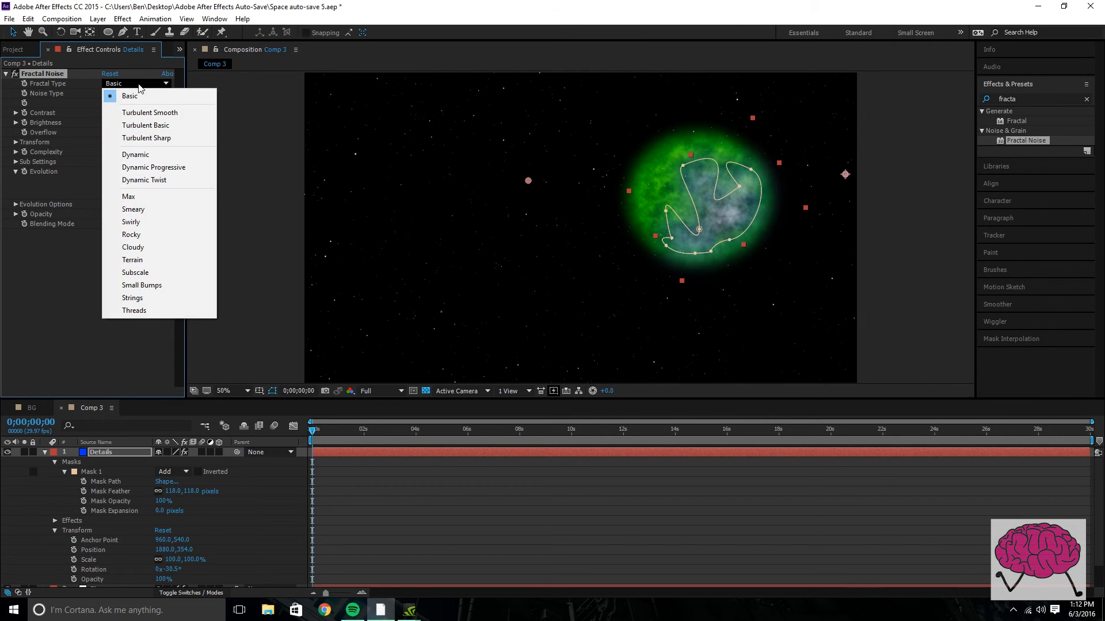
pyautogui.click(152, 152)
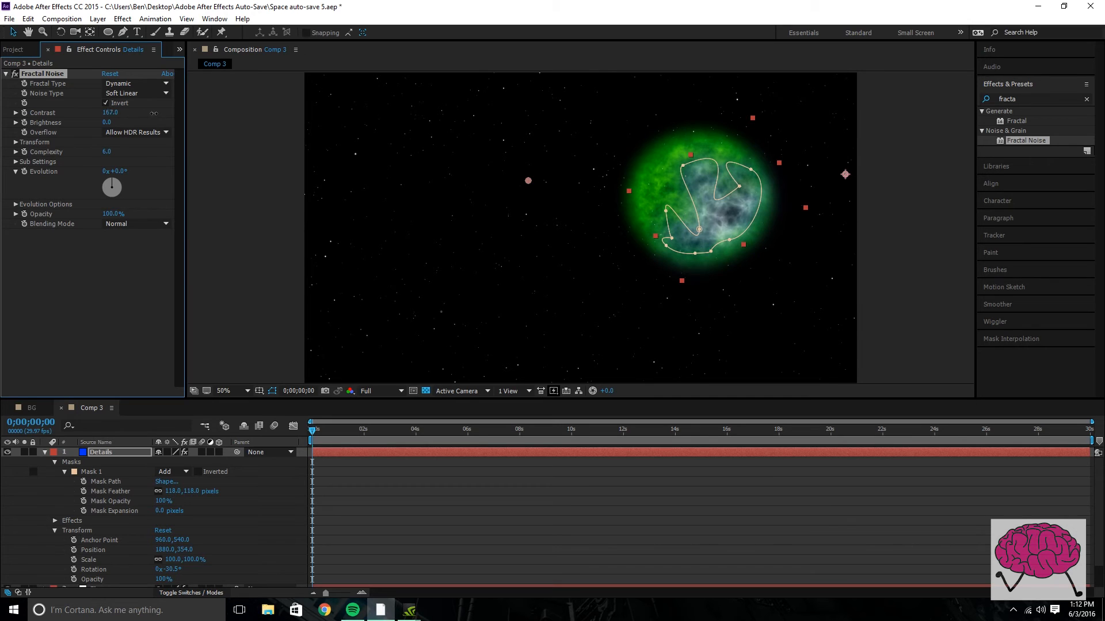
pyautogui.moveTo(177, 113); pyautogui.dragTo(180, 114)
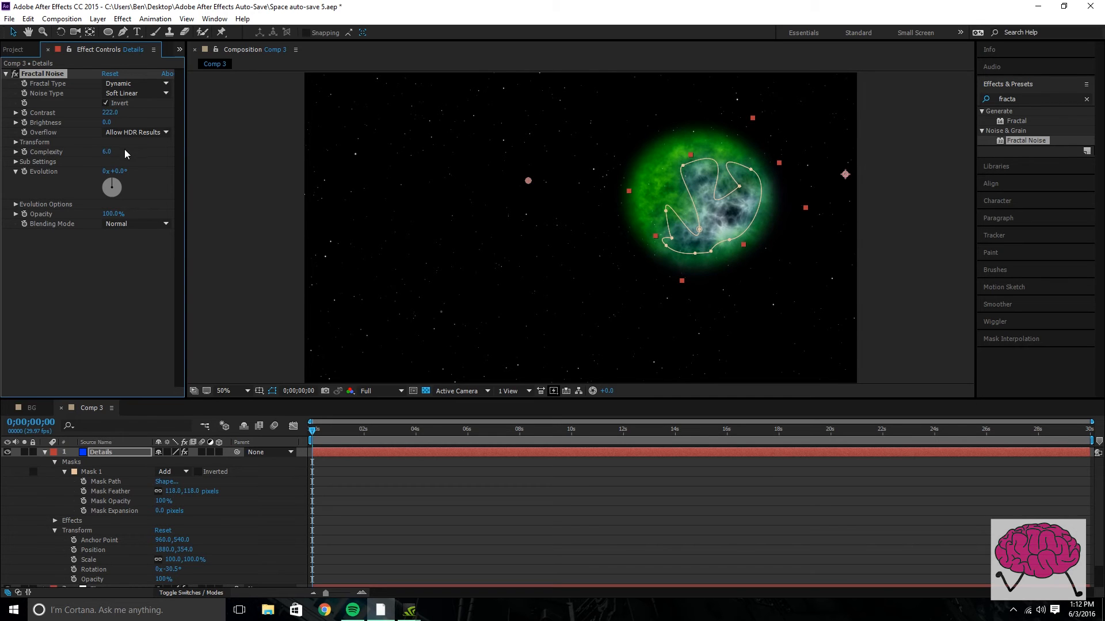
pyautogui.moveTo(108, 153); pyautogui.dragTo(116, 151)
pyautogui.moveTo(225, 219); pyautogui.dragTo(192, 215)
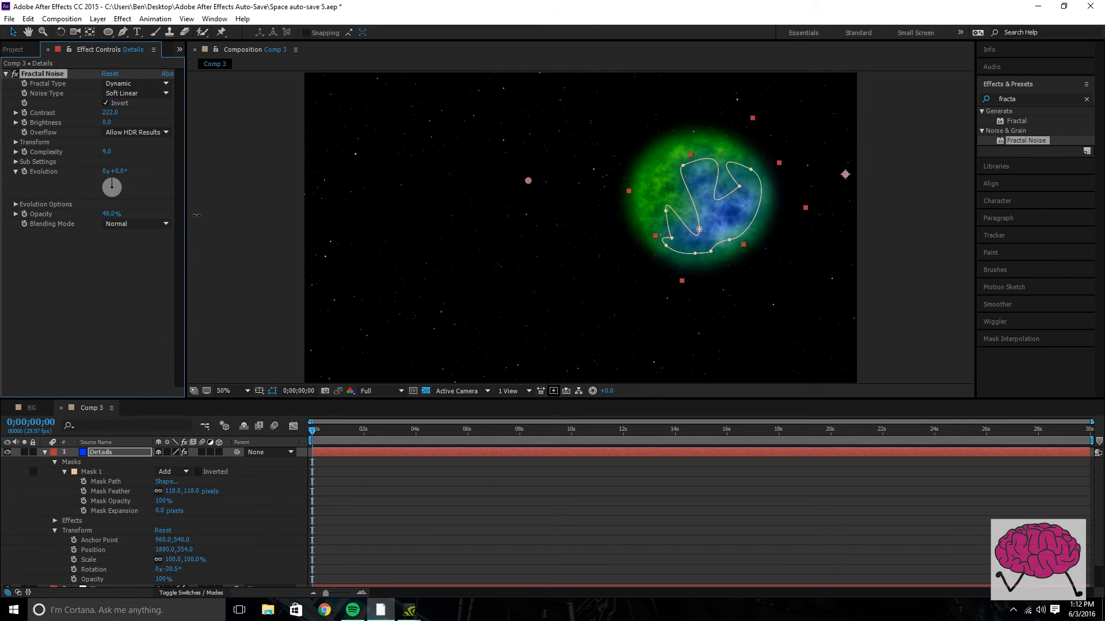
# - Apply Curves to the Details layer, raising the blue and RGB curves and lowering the green curve
pyautogui.click(1007, 99)
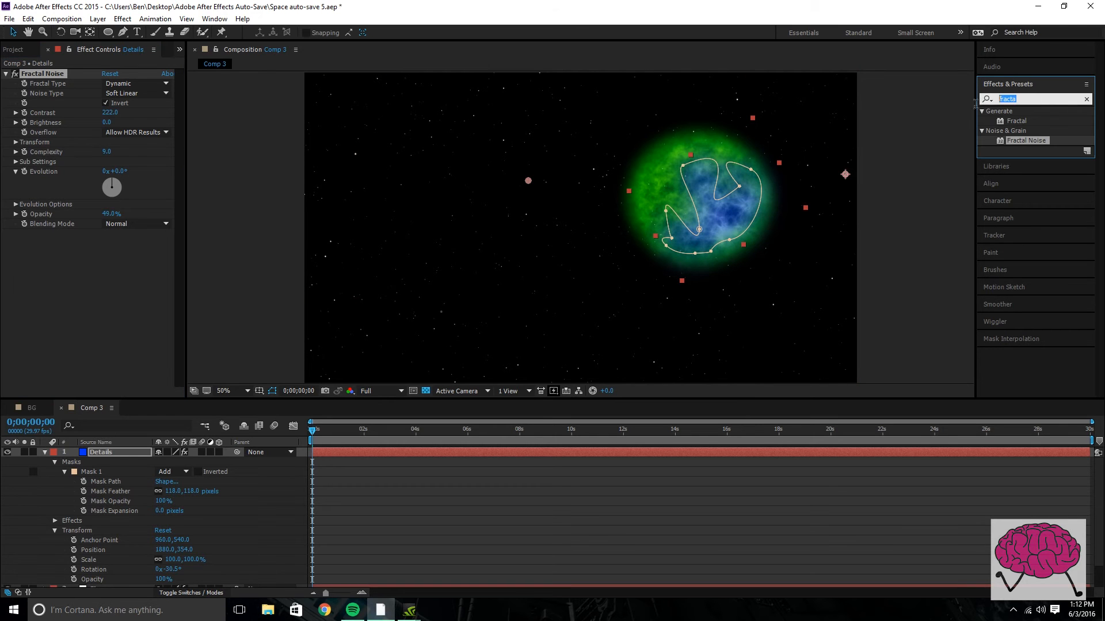
pyautogui.write('curves')
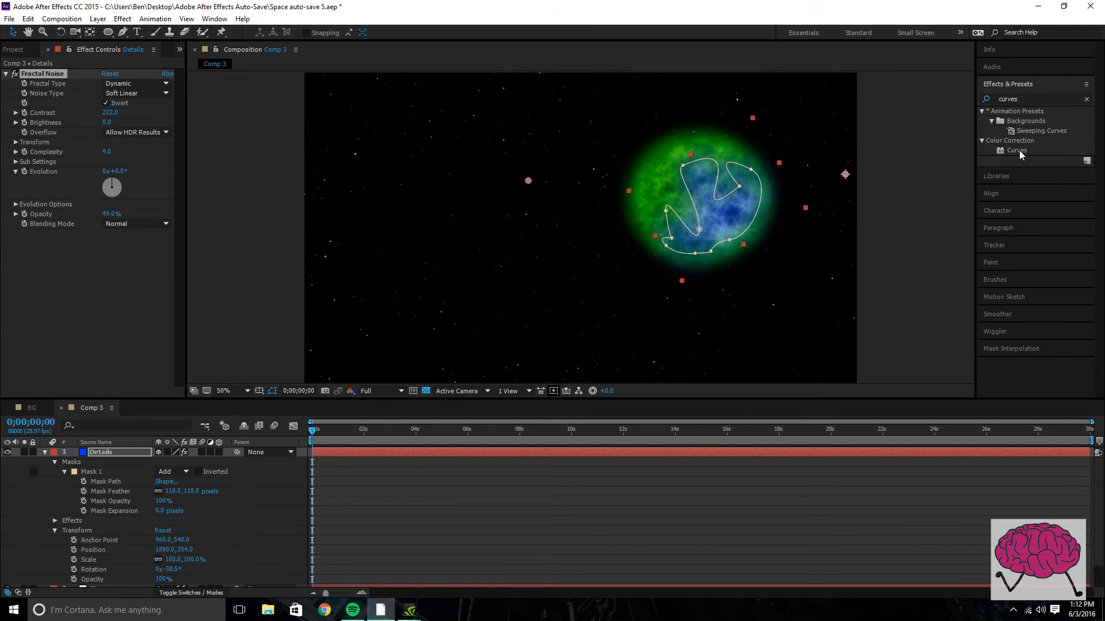
pyautogui.moveTo(1019, 150); pyautogui.dragTo(744, 200)
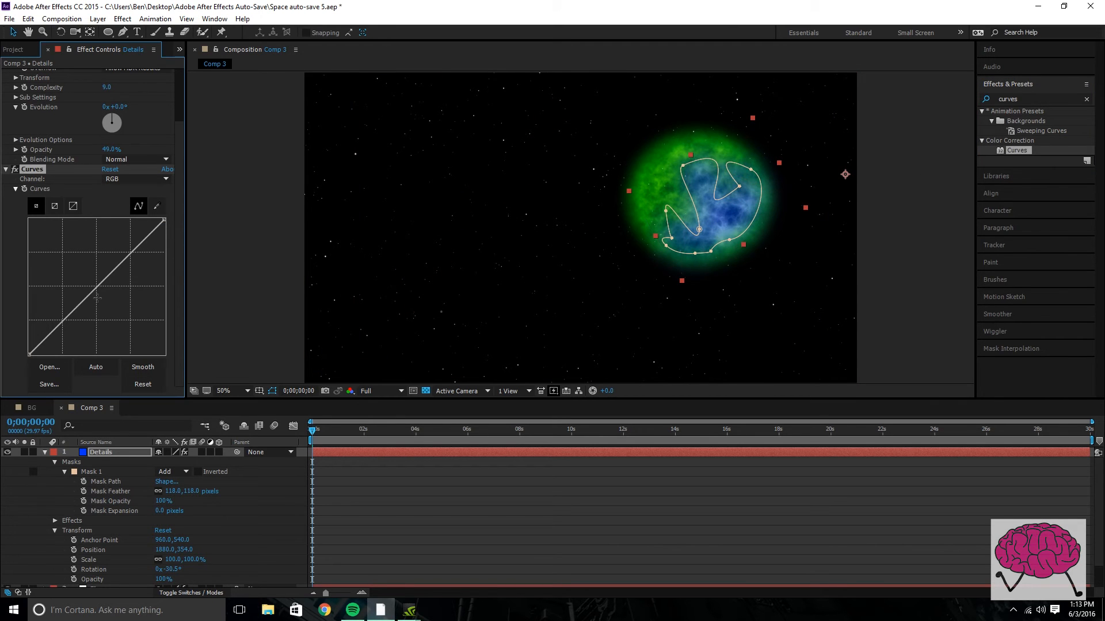
pyautogui.moveTo(92, 295); pyautogui.dragTo(36, 324)
pyautogui.moveTo(104, 335); pyautogui.dragTo(72, 285)
pyautogui.moveTo(68, 282); pyautogui.dragTo(34, 345)
pyautogui.click(246, 282)
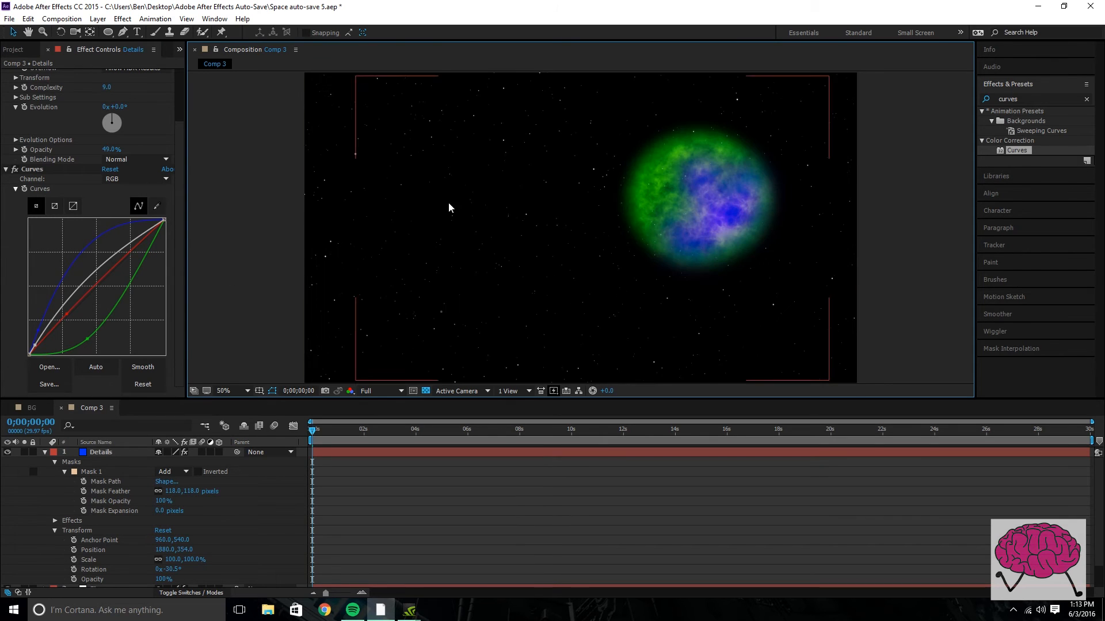
# - Move the inner vertex of the Details mask toward the planet's lower right, deselect the layer, and scrub the timeline to preview
pyautogui.click(101, 452)
pyautogui.moveTo(699, 229); pyautogui.dragTo(721, 232)
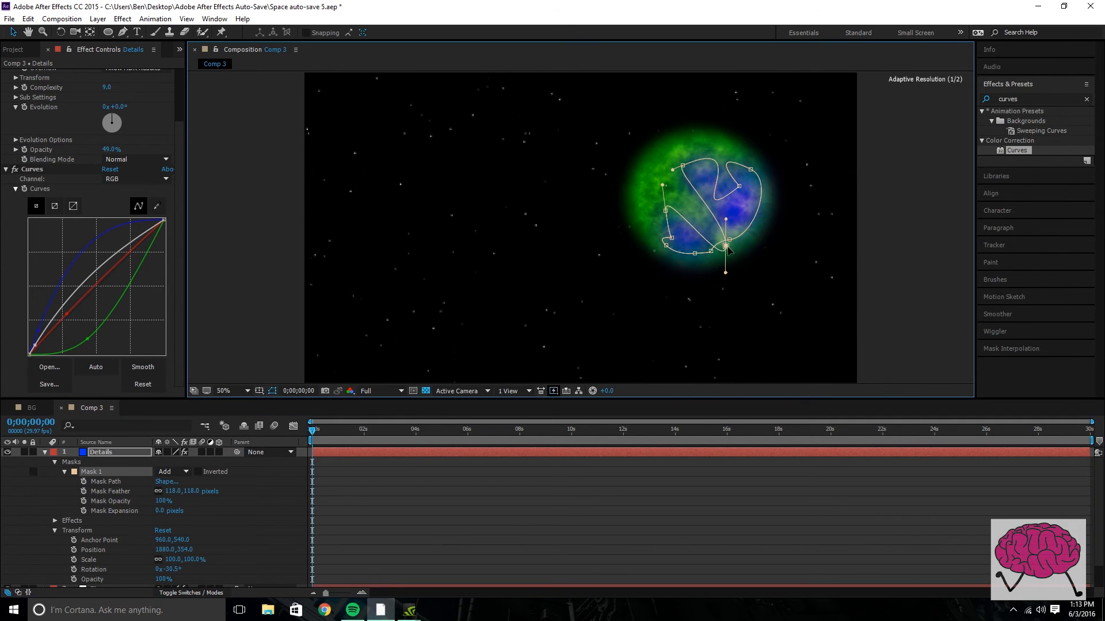
pyautogui.click(889, 262)
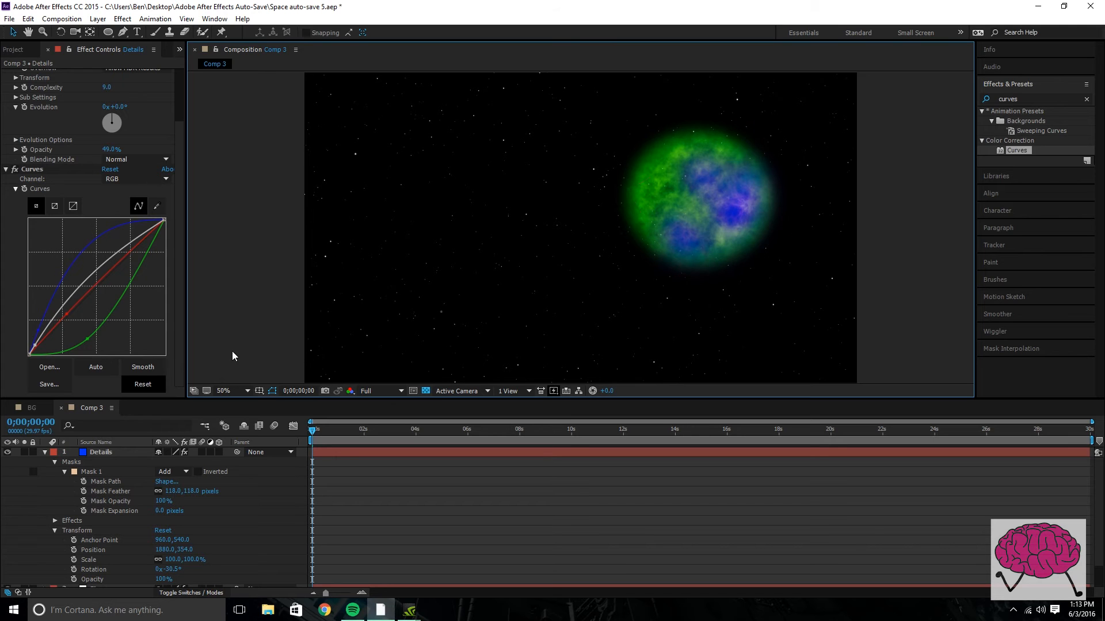
pyautogui.moveTo(315, 430); pyautogui.dragTo(260, 467)
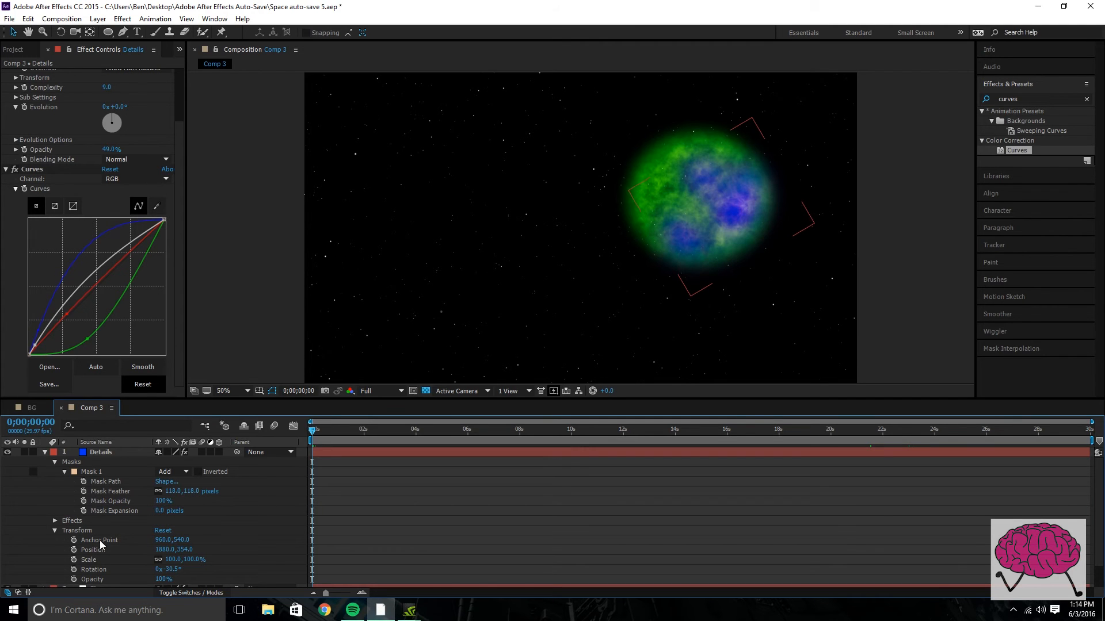
# - Keyframe the Details layer's Scale at 100% on the first frame and 180% at 0;00;29;29
pyautogui.click(74, 560)
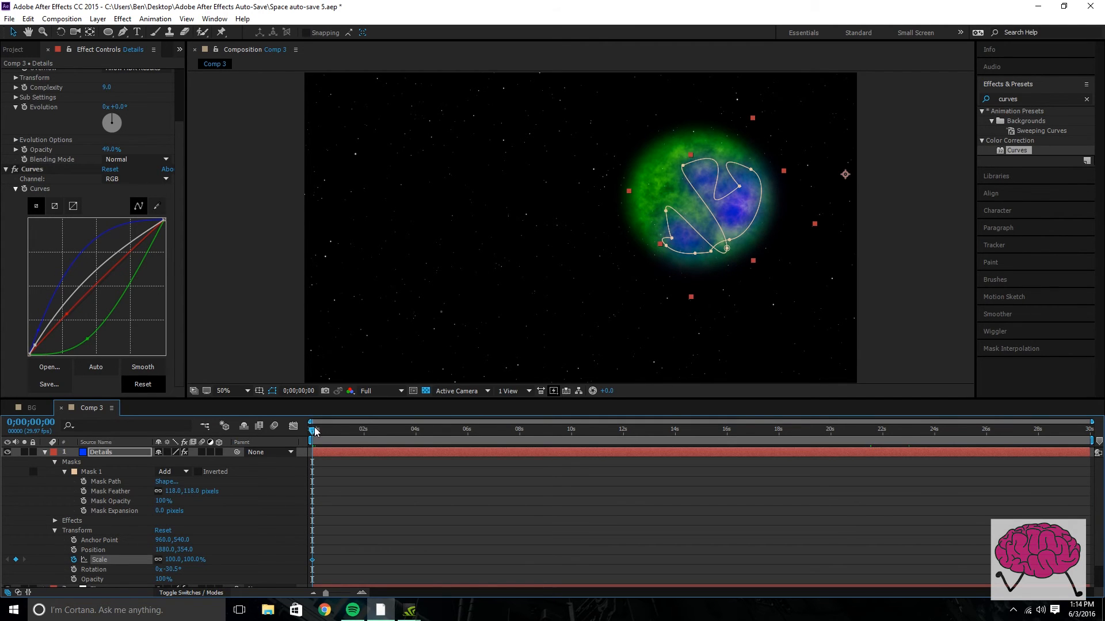
pyautogui.moveTo(315, 432); pyautogui.dragTo(1088, 451)
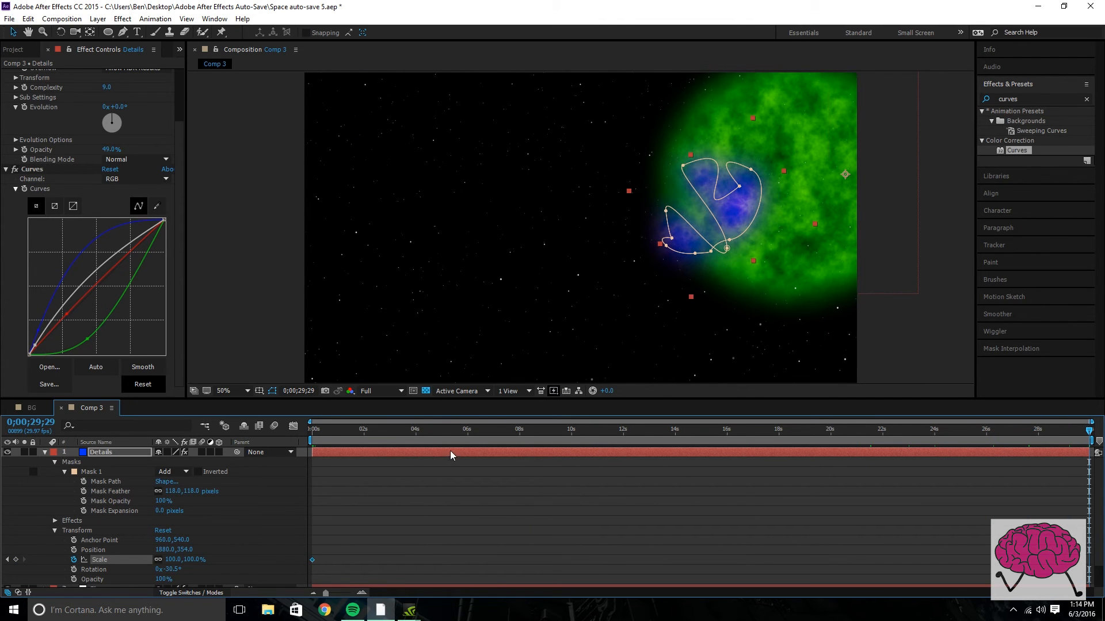
pyautogui.moveTo(172, 560); pyautogui.dragTo(224, 564)
# - Keyframe the Details layer's Position over the planet, at 1890, 352 on the first frame and 2694, 170 at 0;00;29;29
pyautogui.moveTo(606, 286); pyautogui.dragTo(793, 252)
pyautogui.moveTo(349, 431); pyautogui.dragTo(302, 433)
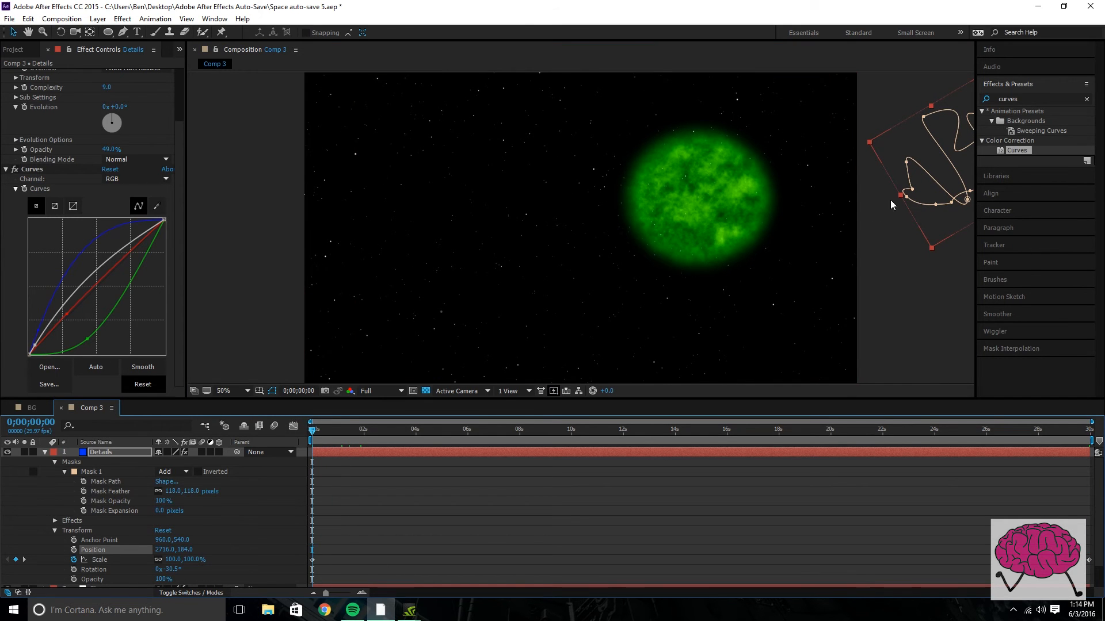
pyautogui.moveTo(926, 190); pyautogui.dragTo(693, 237)
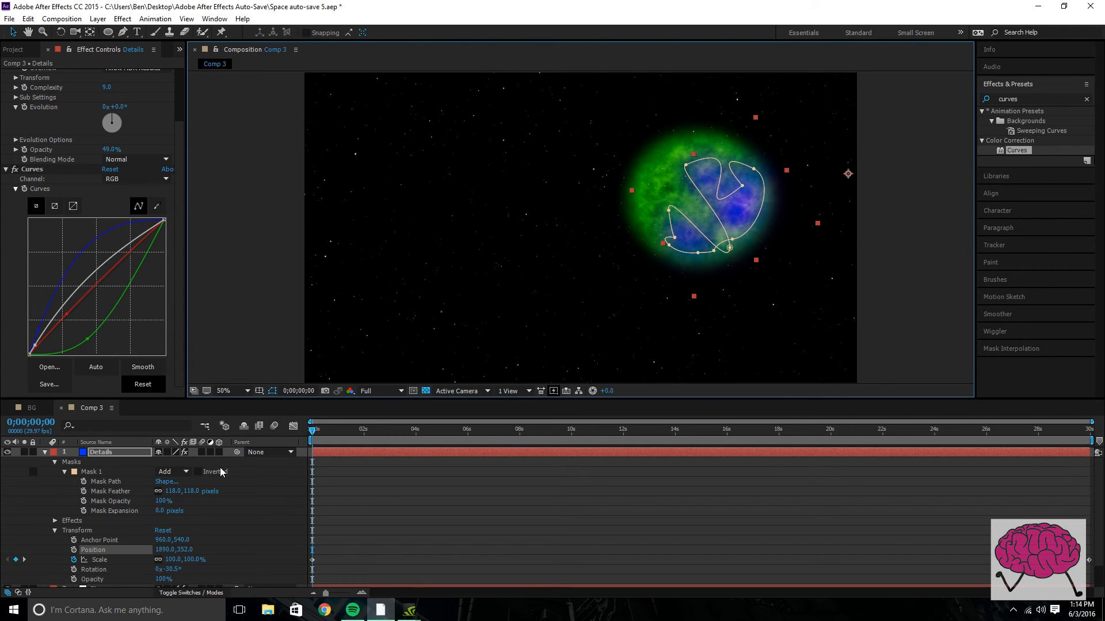
pyautogui.click(74, 550)
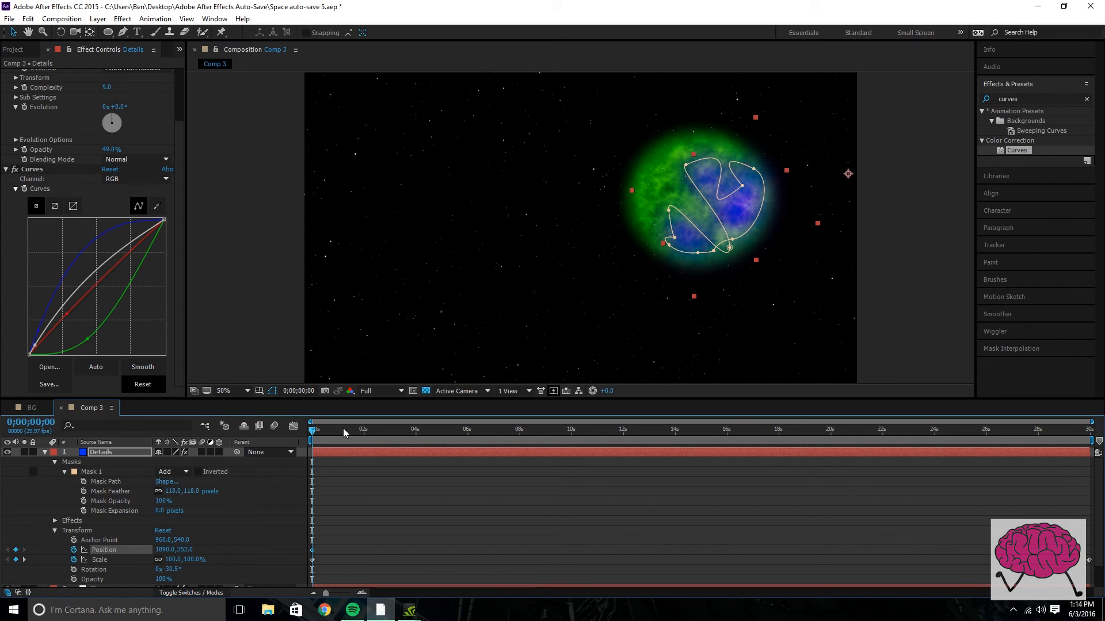
pyautogui.click(374, 430)
pyautogui.moveTo(459, 427); pyautogui.dragTo(1089, 428)
pyautogui.moveTo(685, 289); pyautogui.dragTo(877, 195)
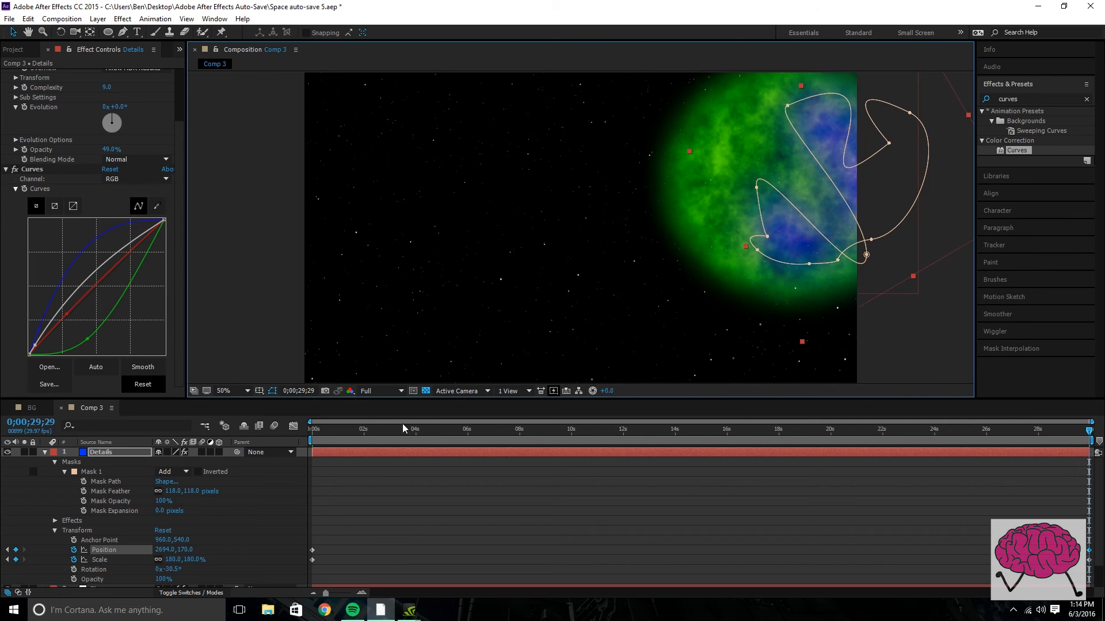
# - Deselect the Details layer and scrub through the timeline to check that it follows the growing planet
pyautogui.click(332, 430)
pyautogui.click(315, 432)
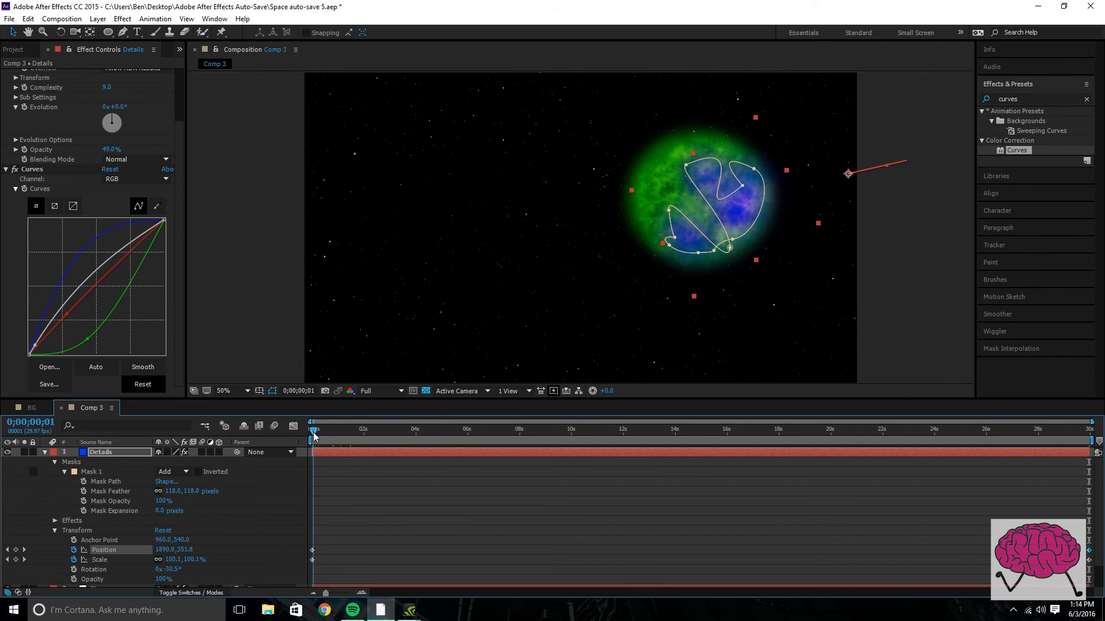
pyautogui.click(242, 306)
pyautogui.moveTo(312, 433); pyautogui.dragTo(698, 478)
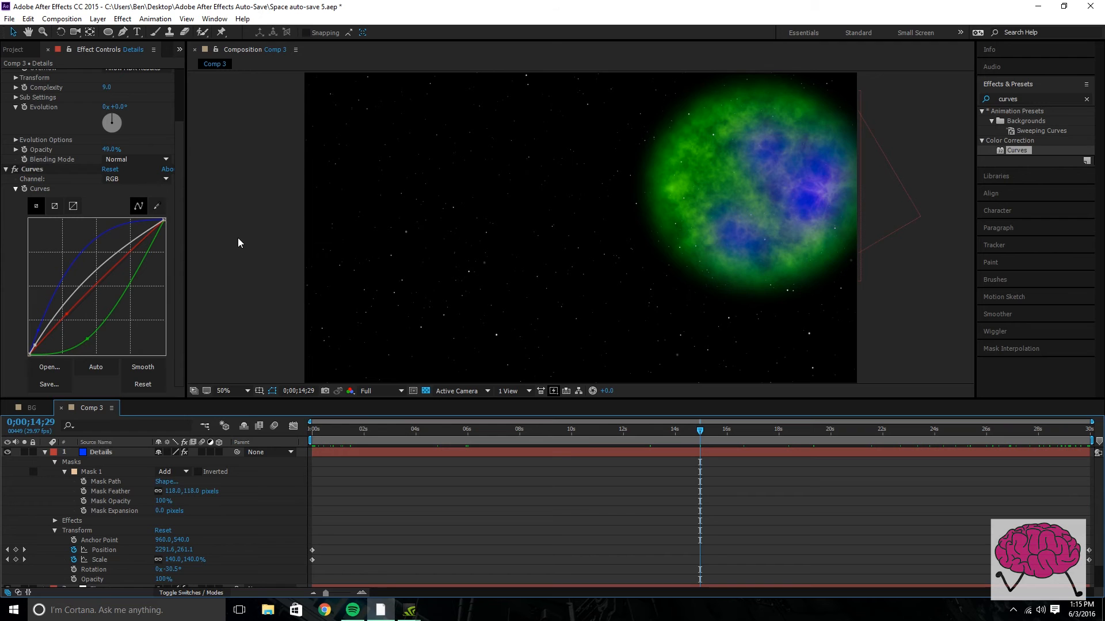
pyautogui.click(257, 286)
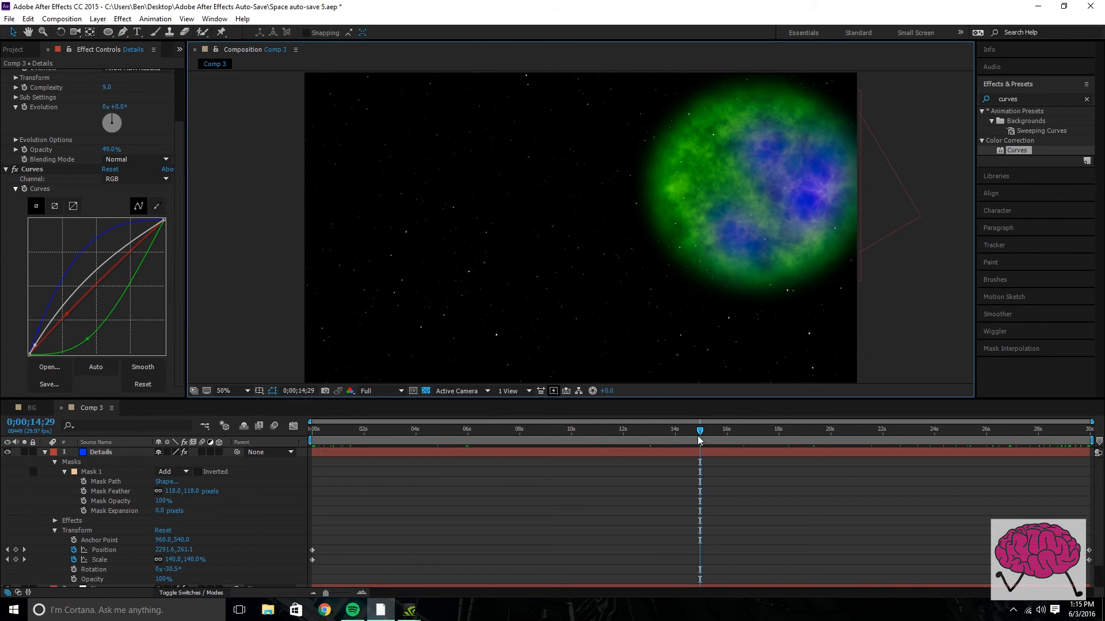
pyautogui.moveTo(701, 440); pyautogui.dragTo(1060, 441)
pyautogui.moveTo(917, 441); pyautogui.dragTo(896, 450)
pyautogui.moveTo(760, 465); pyautogui.dragTo(681, 465)
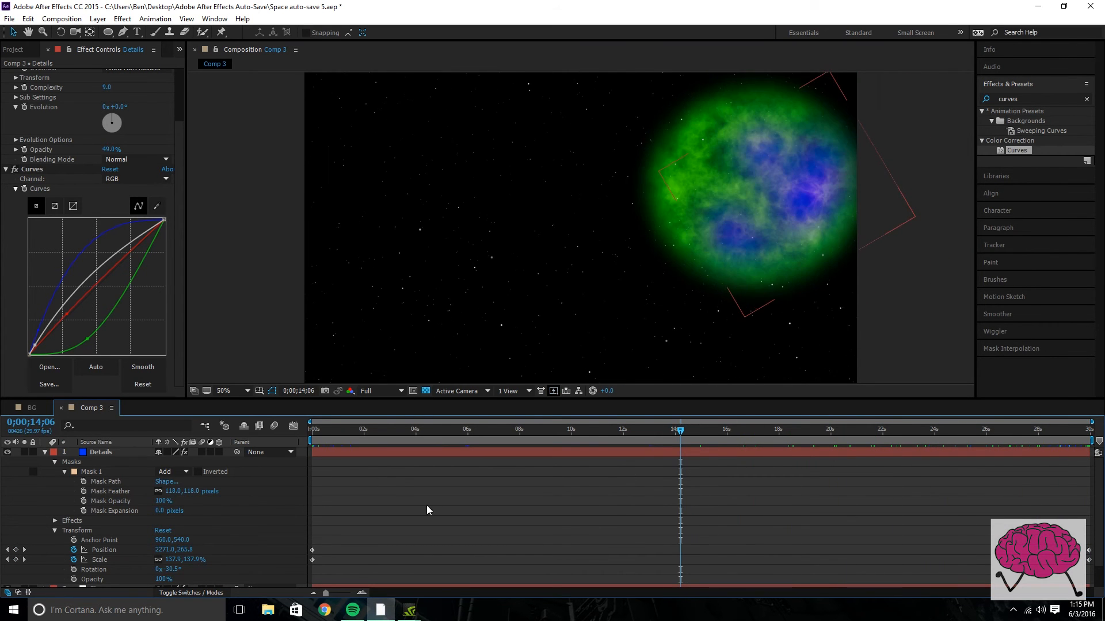
# - Animate the Details layer's Fractal Noise Evolution from 0x+0.0° on the first frame to a higher value at 0;00;29;29
pyautogui.click(55, 530)
pyautogui.click(54, 462)
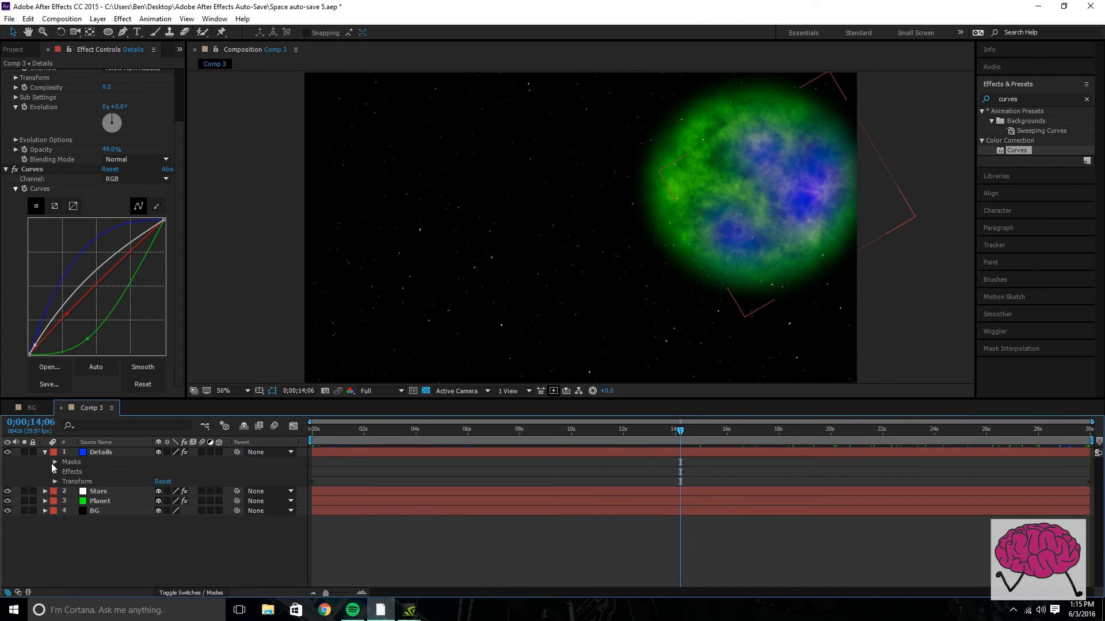
pyautogui.click(55, 472)
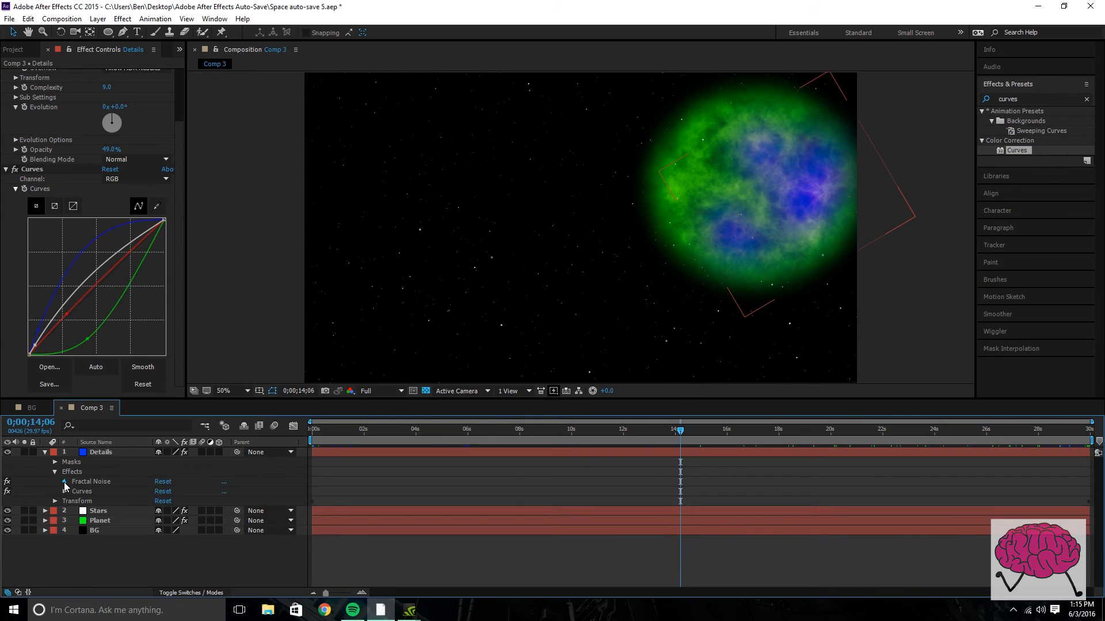
pyautogui.click(64, 481)
pyautogui.scroll(-1, 131, 521)
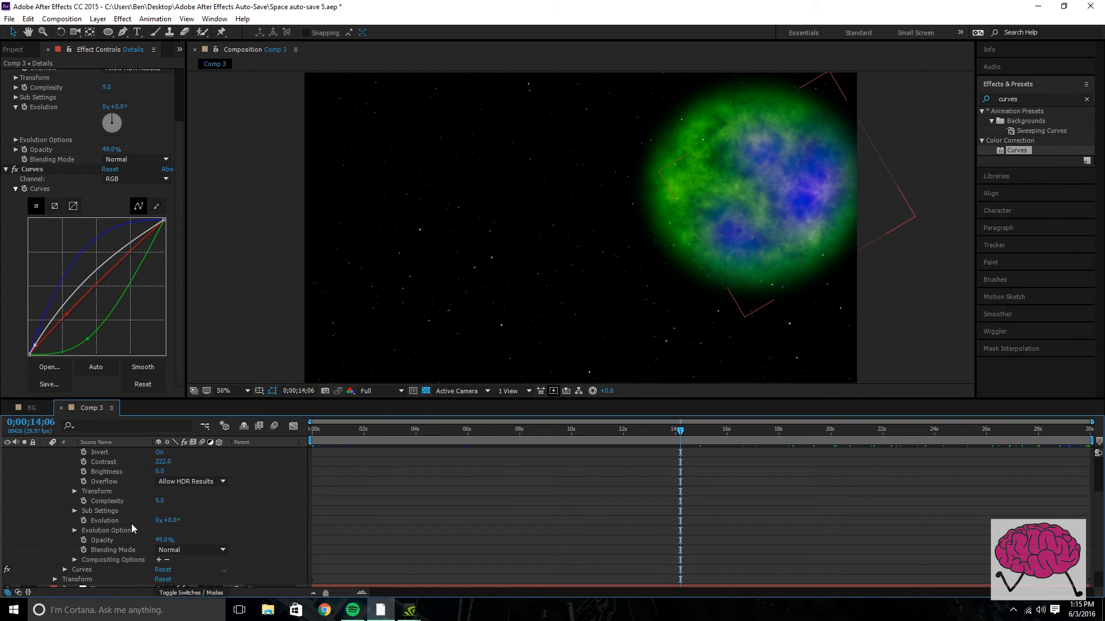
pyautogui.moveTo(363, 432); pyautogui.dragTo(311, 432)
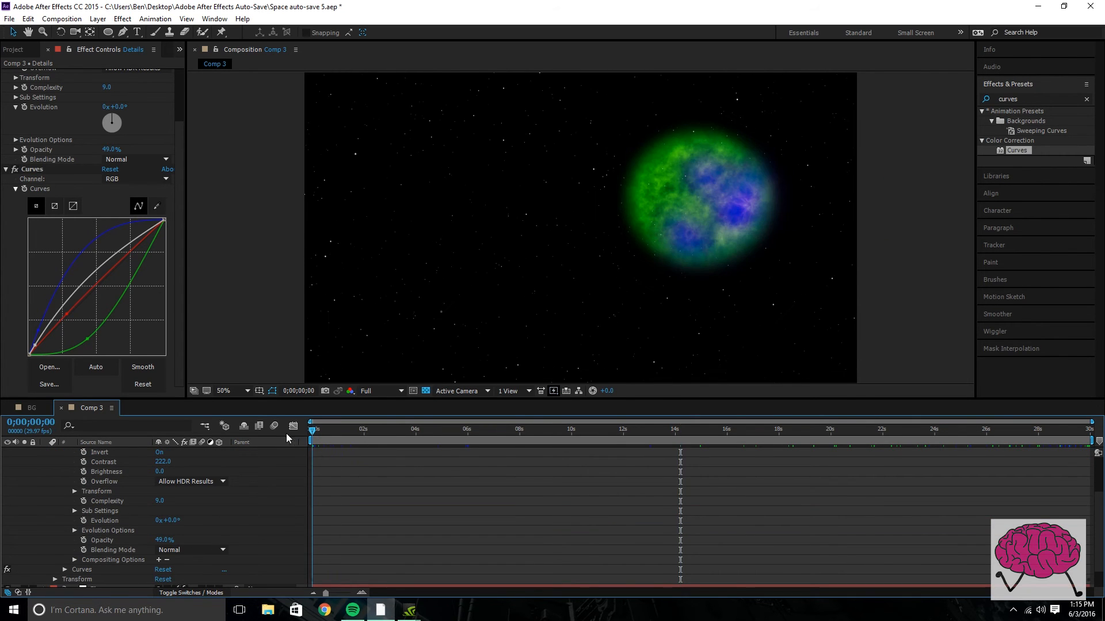
pyautogui.click(84, 520)
pyautogui.moveTo(312, 430); pyautogui.dragTo(1090, 431)
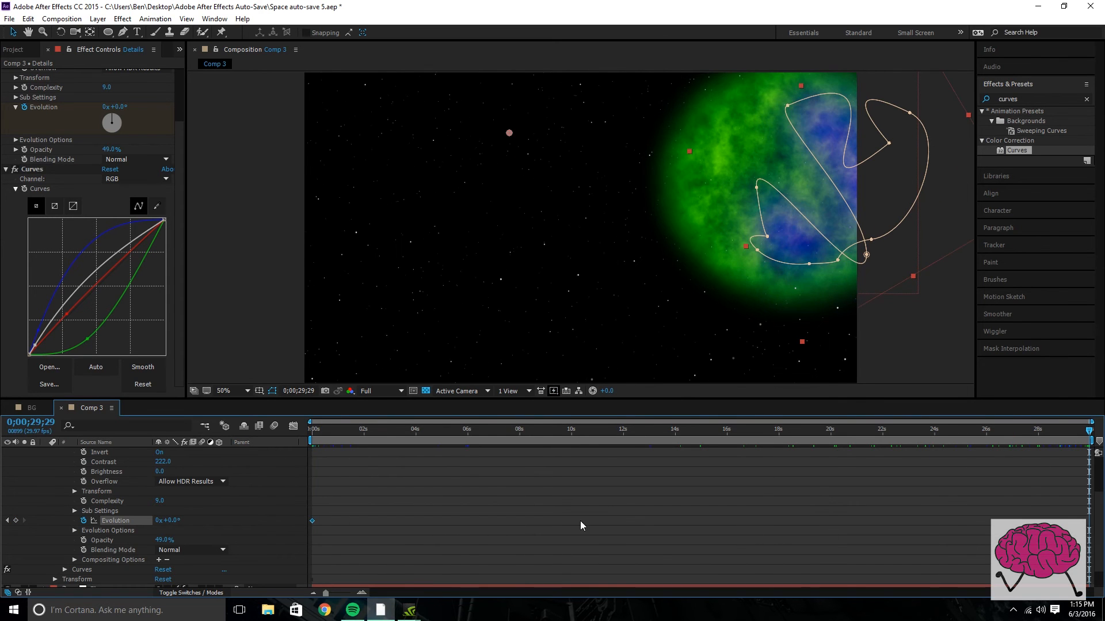
pyautogui.moveTo(156, 520); pyautogui.dragTo(169, 524)
# - Play the animation from the first frame to preview the evolving details, and return to the start
pyautogui.moveTo(321, 434); pyautogui.dragTo(300, 431)
pyautogui.click(252, 340)
pyautogui.press('space')
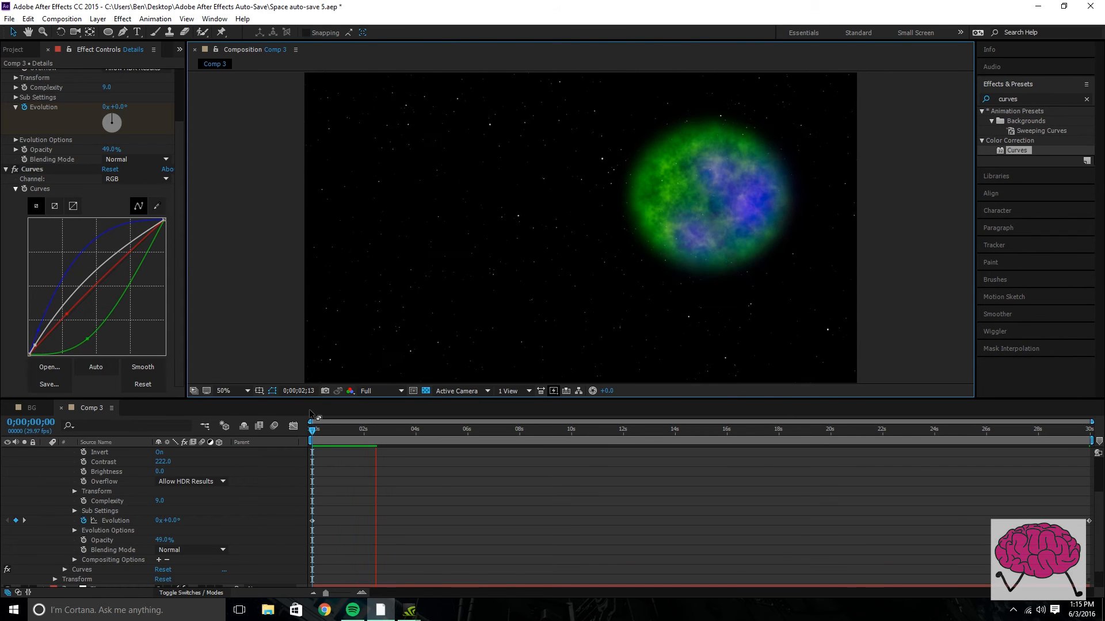
pyautogui.press('space')
pyautogui.moveTo(340, 432); pyautogui.dragTo(260, 433)
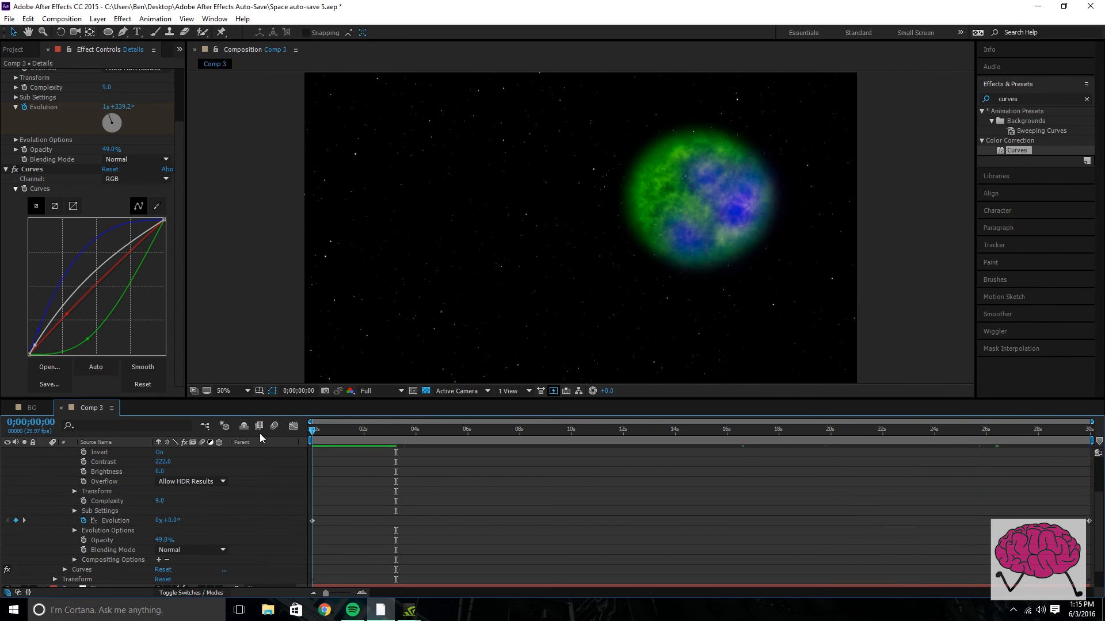
pyautogui.click(211, 237)
pyautogui.scroll(-3, 211, 237)
pyautogui.scroll(3, 211, 237)
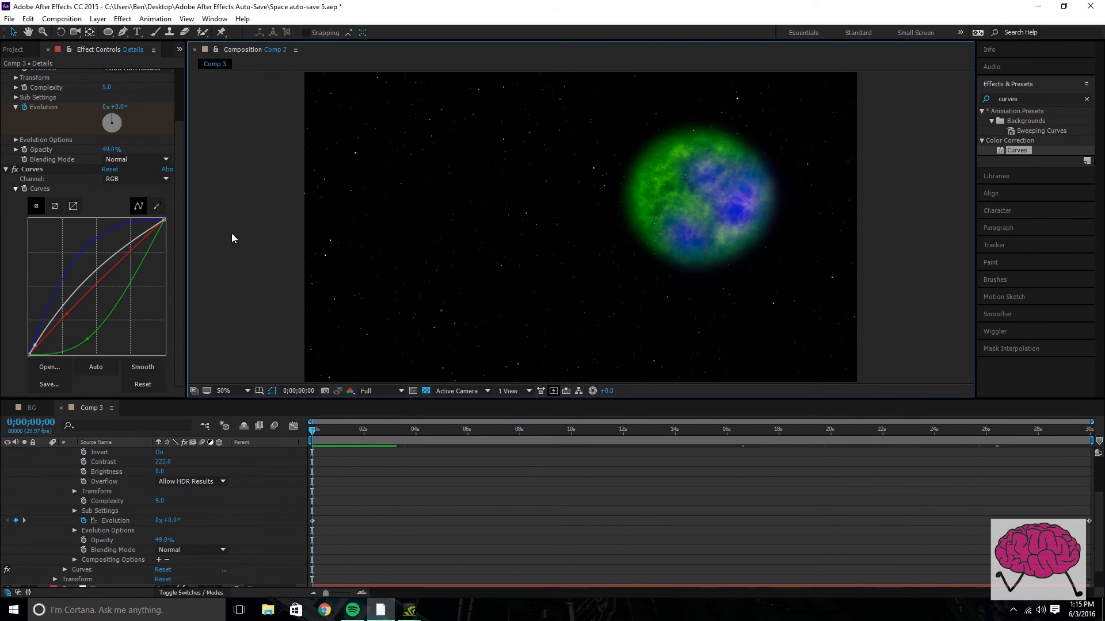
# - Collapse the Details layer's properties and move the layer below Stars in the stacking order
pyautogui.scroll(5, 274, 485)
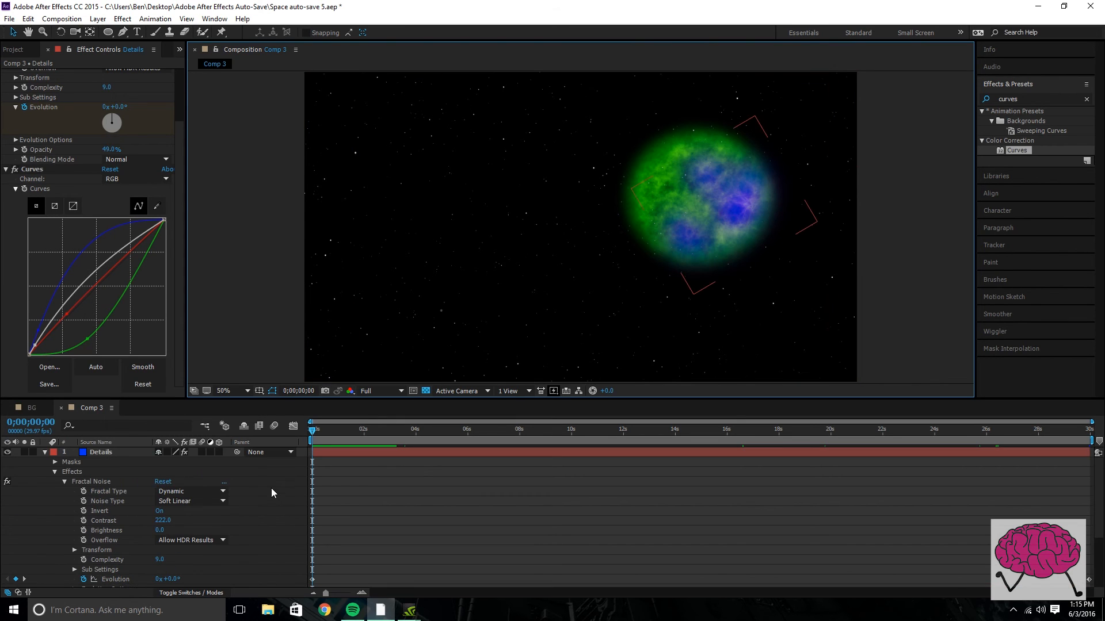
pyautogui.click(44, 453)
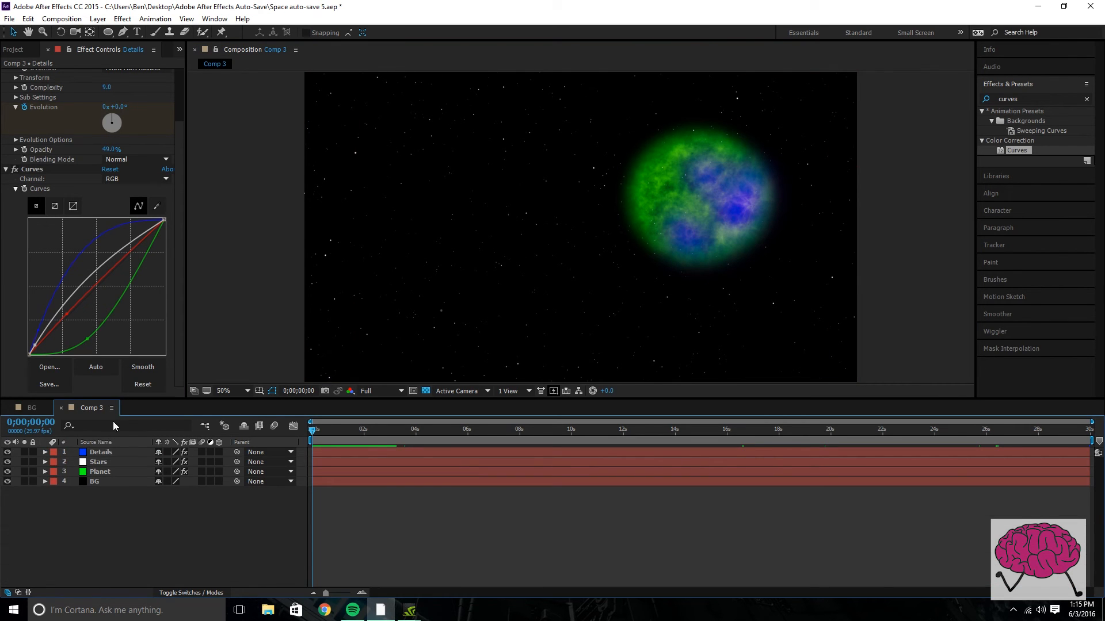
pyautogui.moveTo(101, 452); pyautogui.dragTo(100, 467)
pyautogui.click(236, 313)
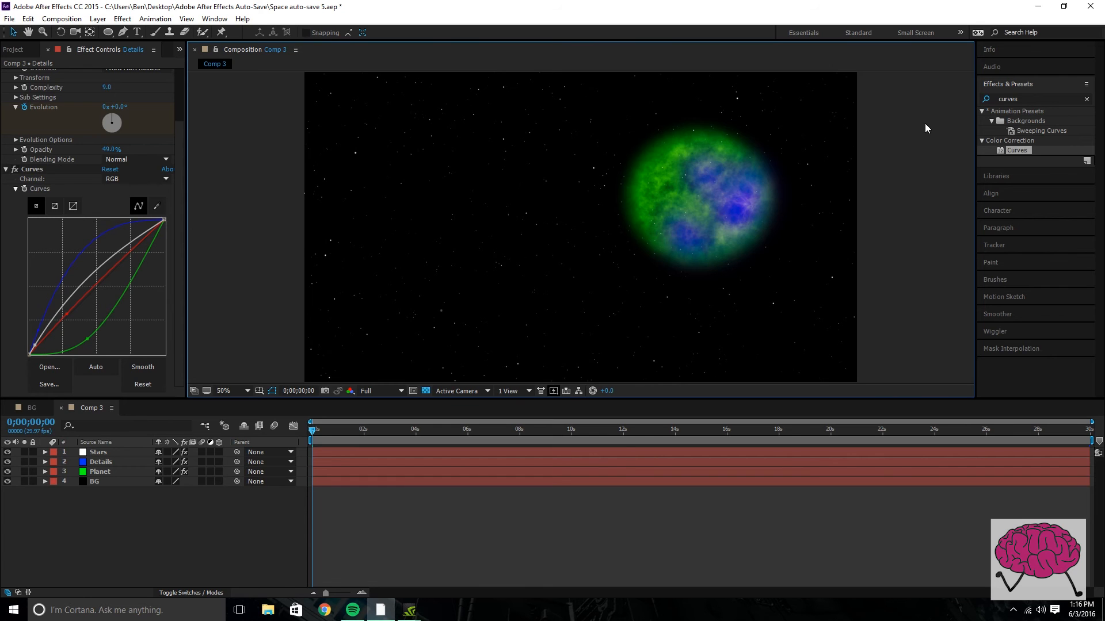
# - Examine the BG composition with its SPACE text hidden and the Ice Belt layer briefly soloed, and return to Comp 3
pyautogui.click(40, 406)
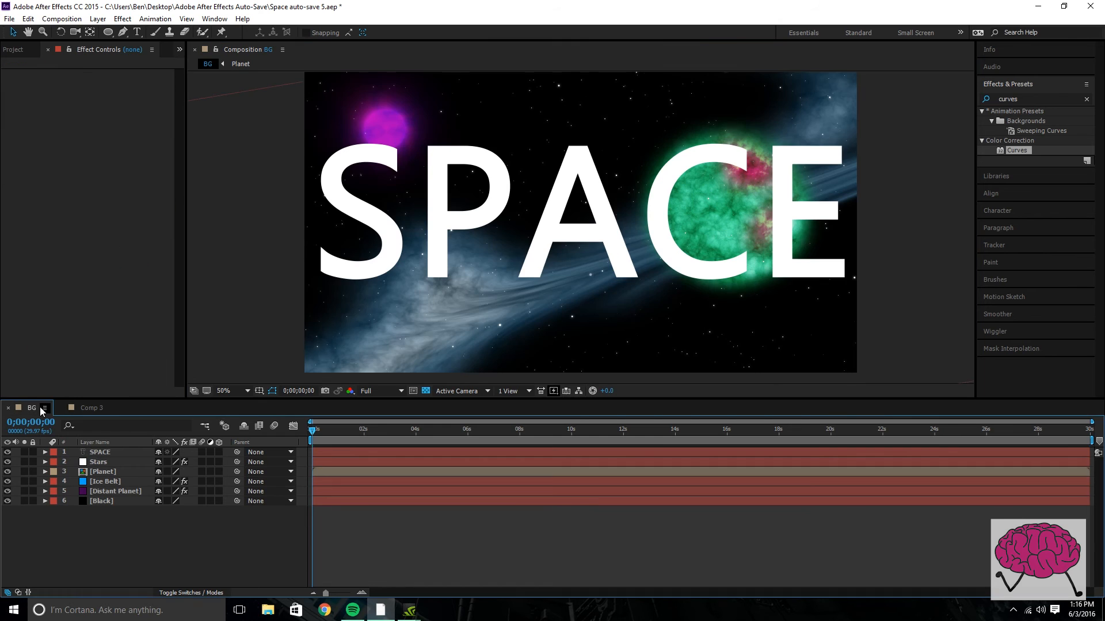
pyautogui.click(7, 452)
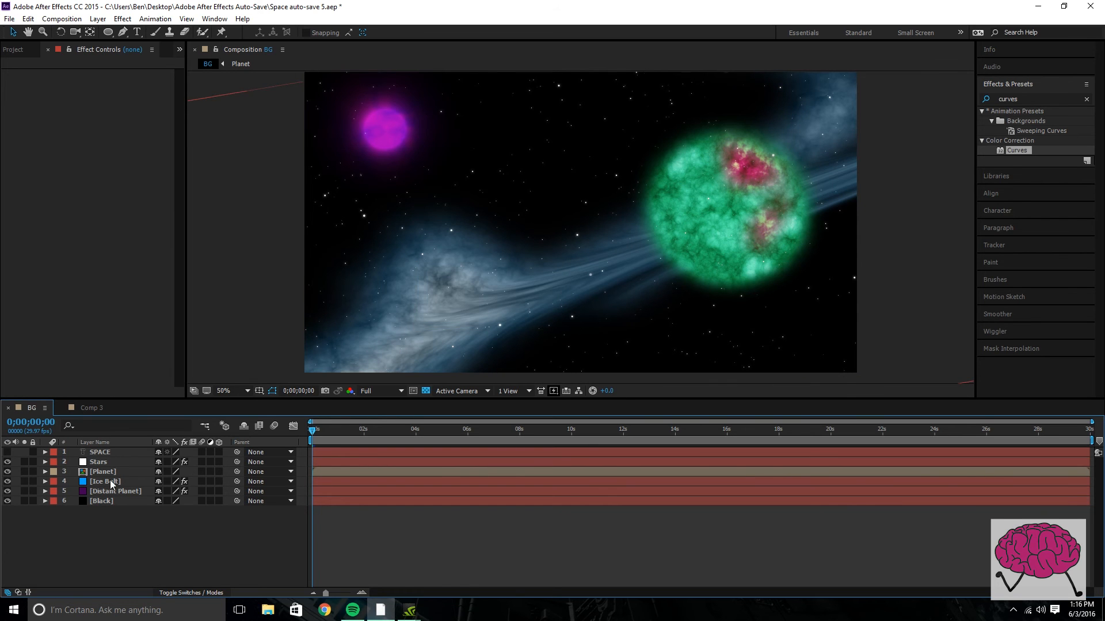
pyautogui.click(25, 481)
pyautogui.click(24, 482)
pyautogui.click(24, 481)
pyautogui.click(24, 482)
pyautogui.click(91, 408)
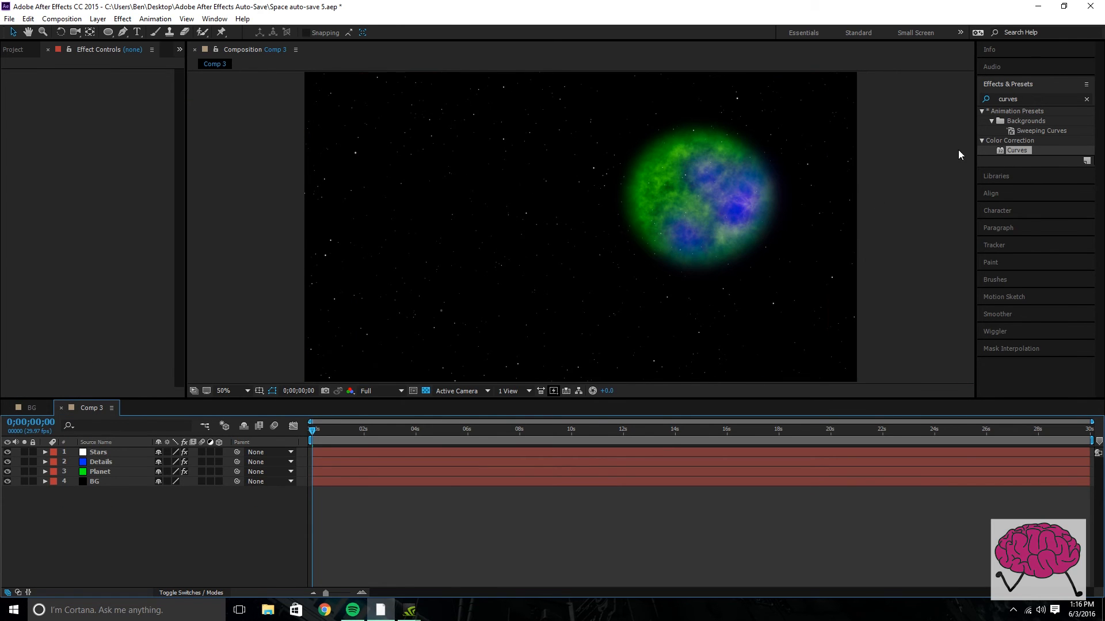
# - Find the Glow effect, apply it to the Stars layer, and deselect the layer
pyautogui.click(1025, 98)
pyautogui.write('g')
pyautogui.write('ow')
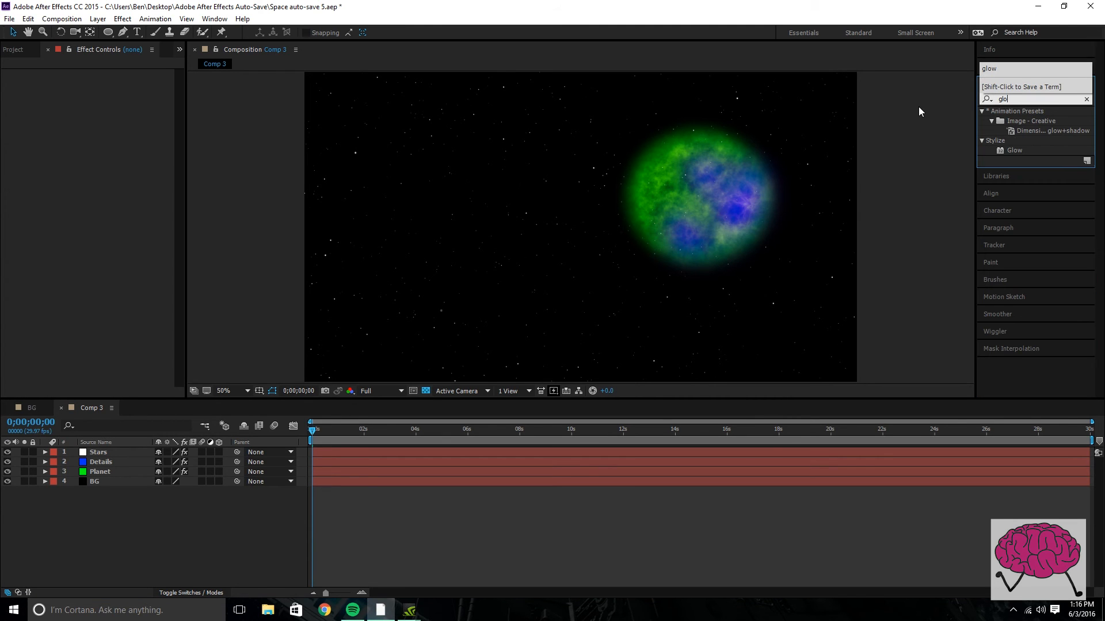
pyautogui.moveTo(1013, 150); pyautogui.dragTo(127, 454)
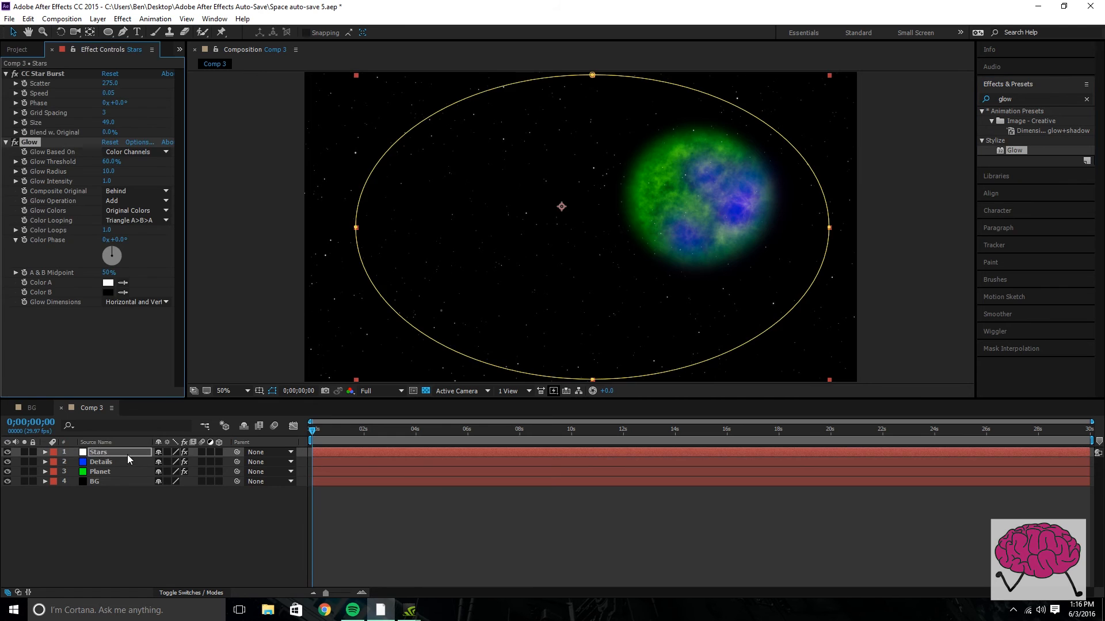
pyautogui.click(251, 289)
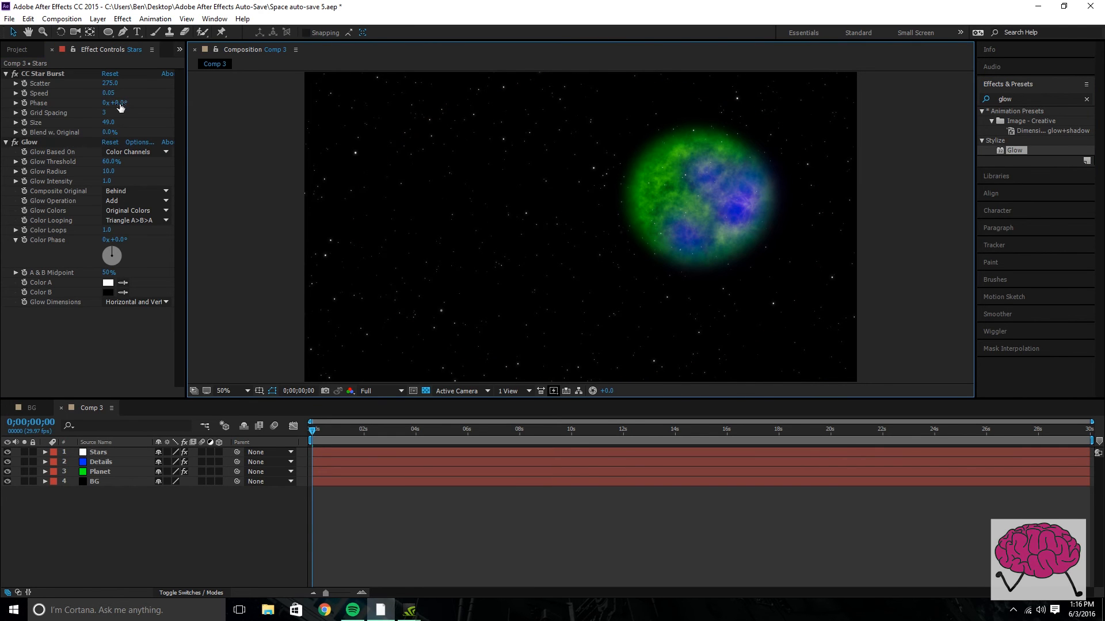
# - Set up a new solid for Comp 3 at comp size and name it Ice Belt
pyautogui.click(34, 50)
pyautogui.click(98, 18)
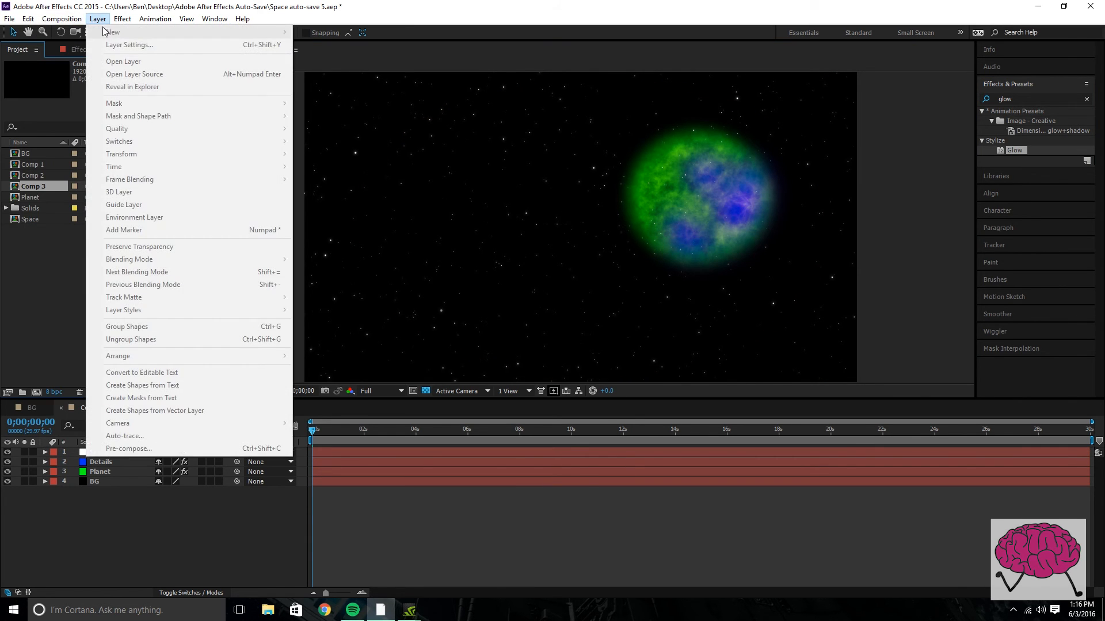
pyautogui.click(120, 532)
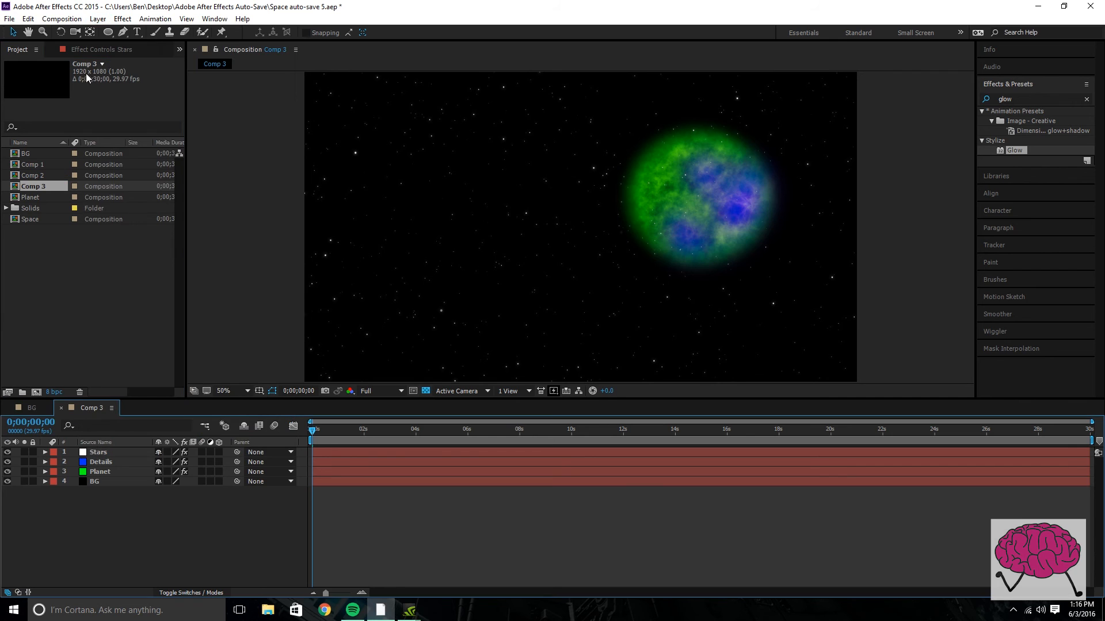
pyautogui.click(98, 18)
pyautogui.moveTo(113, 31)
pyautogui.click(362, 50)
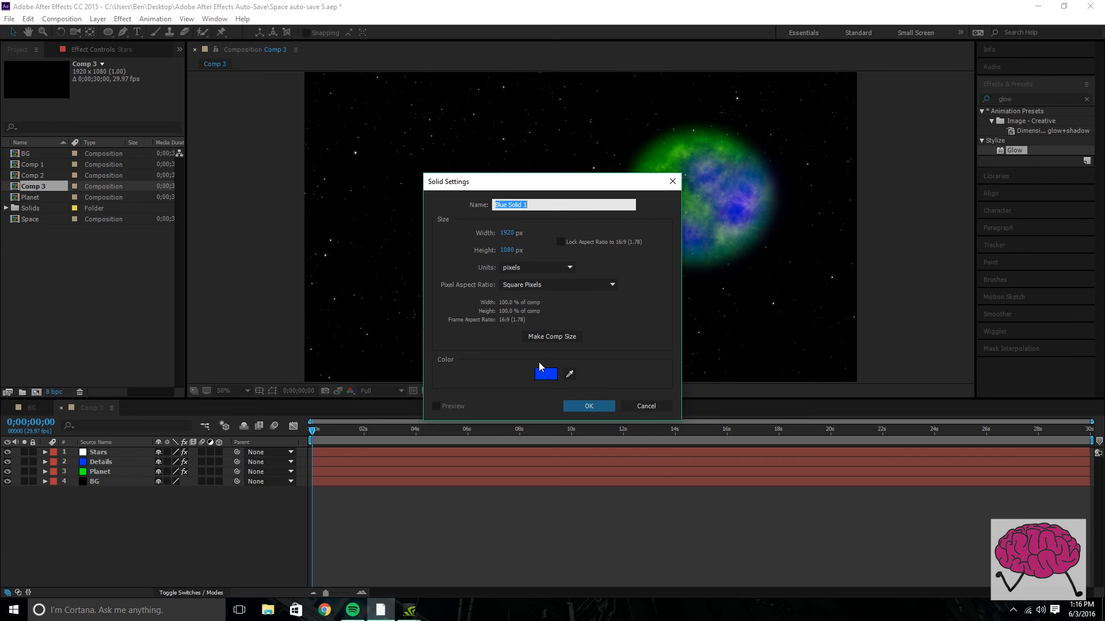
pyautogui.click(547, 335)
pyautogui.moveTo(533, 205); pyautogui.dragTo(478, 206)
pyautogui.press('BackSpace')
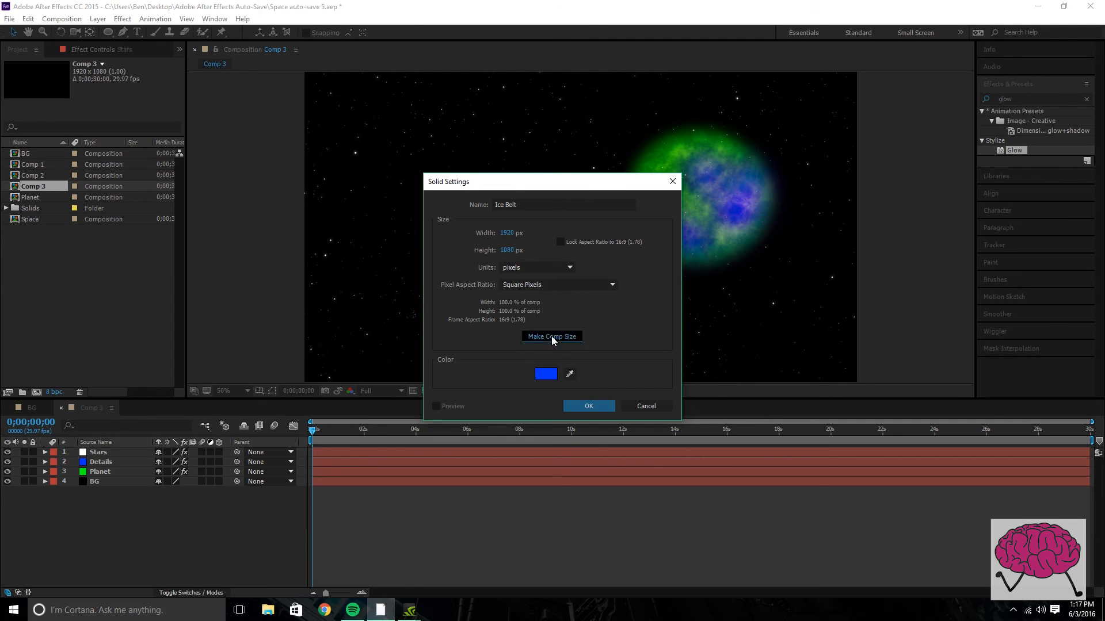
# - Set the Ice Belt solid's color to dark blue 283D8C and create the layer
pyautogui.click(545, 374)
pyautogui.click(545, 457)
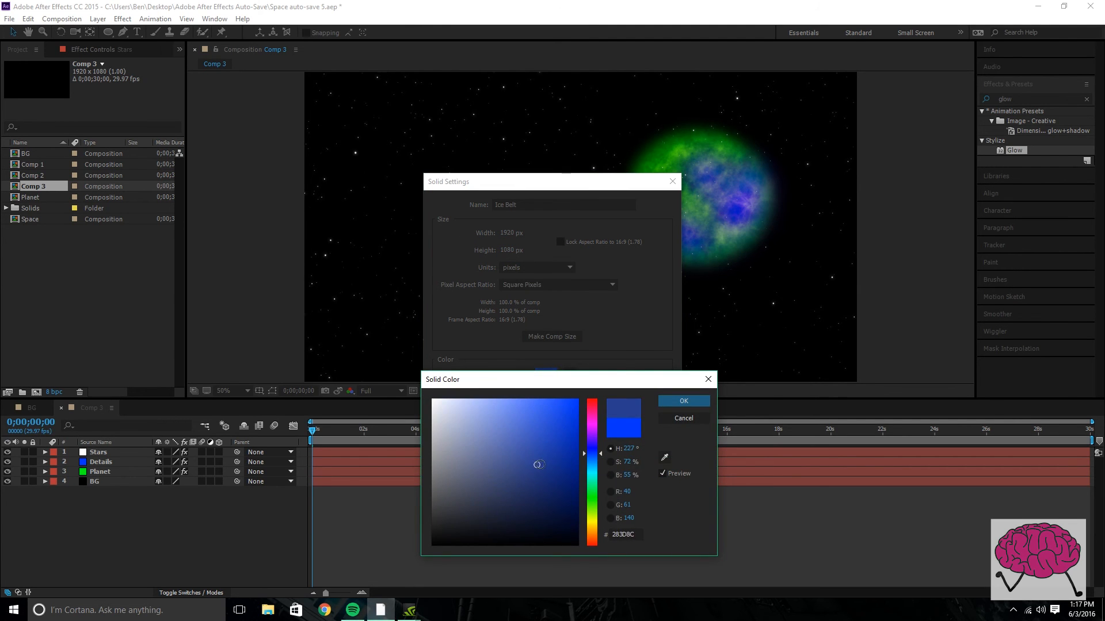
pyautogui.click(680, 401)
pyautogui.click(588, 406)
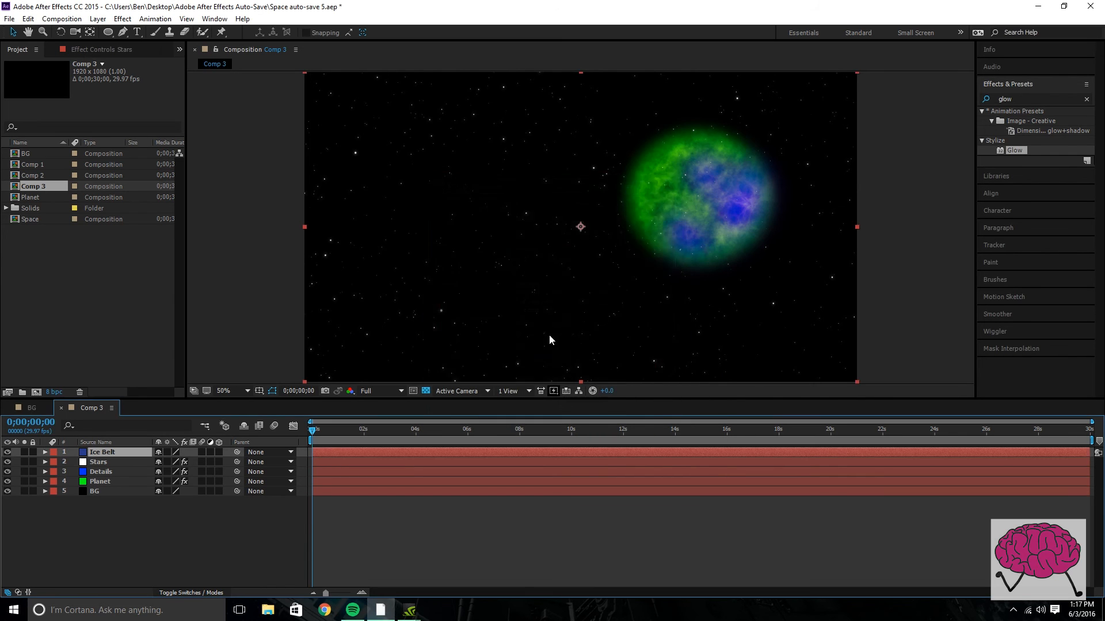
# - Start a Pen tool mask on Ice Belt, tracing a jagged upper edge from near the planet to the frame's lower-left corner
pyautogui.click(123, 32)
pyautogui.moveTo(667, 144); pyautogui.dragTo(609, 162)
pyautogui.moveTo(603, 169); pyautogui.dragTo(522, 161)
pyautogui.moveTo(496, 196); pyautogui.dragTo(477, 217)
pyautogui.moveTo(447, 209); pyautogui.dragTo(424, 240)
pyautogui.moveTo(409, 264); pyautogui.dragTo(362, 277)
pyautogui.moveTo(342, 276); pyautogui.dragTo(329, 302)
pyautogui.moveTo(313, 324); pyautogui.dragTo(364, 378)
pyautogui.click(375, 390)
pyautogui.click(398, 347)
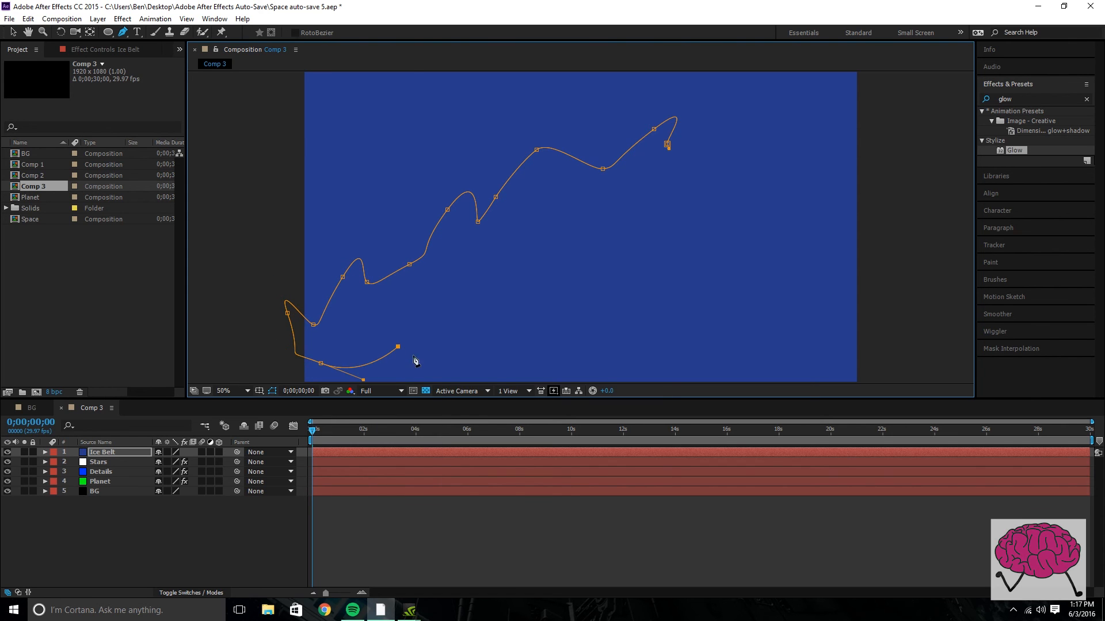
# - Continue the Ice Belt mask along a wavy lower edge, past the frame's upper right, and close it at its starting point
pyautogui.scroll(-2, 460, 345)
pyautogui.moveTo(489, 288); pyautogui.dragTo(519, 279)
pyautogui.click(519, 316)
pyautogui.click(520, 291)
pyautogui.click(484, 280)
pyautogui.moveTo(529, 297); pyautogui.dragTo(532, 293)
pyautogui.click(546, 267)
pyautogui.click(552, 273)
pyautogui.moveTo(571, 258); pyautogui.dragTo(576, 261)
pyautogui.moveTo(586, 256); pyautogui.dragTo(650, 204)
pyautogui.moveTo(658, 193); pyautogui.dragTo(727, 192)
pyautogui.moveTo(736, 182); pyautogui.dragTo(749, 160)
pyautogui.moveTo(737, 157); pyautogui.dragTo(719, 151)
pyautogui.moveTo(670, 136); pyautogui.dragTo(652, 125)
pyautogui.moveTo(625, 169); pyautogui.dragTo(625, 173)
pyautogui.click(623, 186)
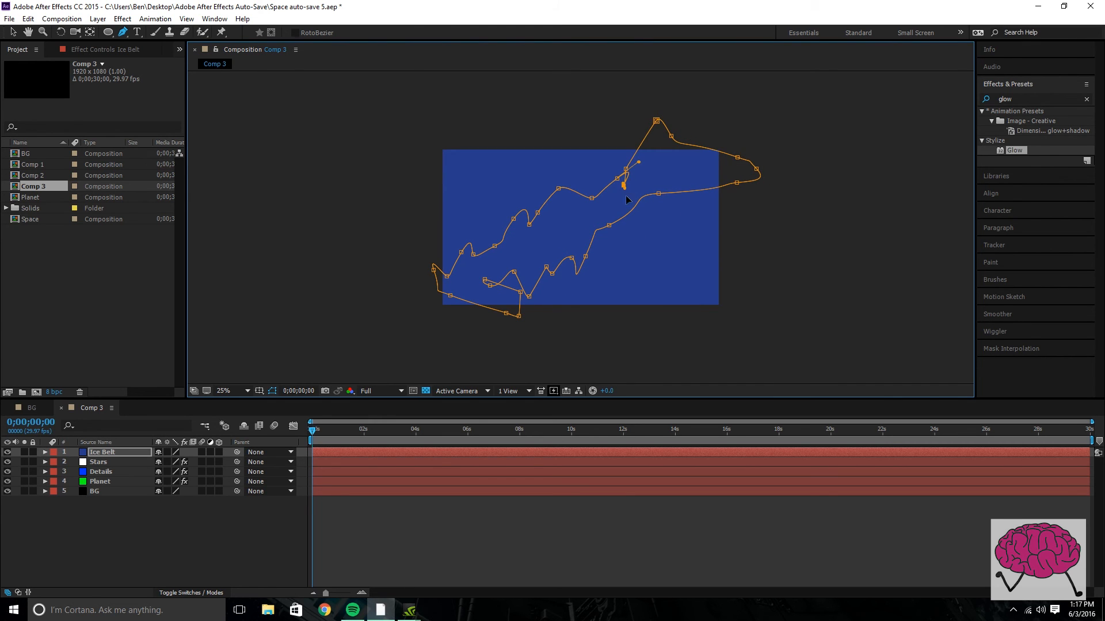
# - Reshape the lower-left end of the Ice Belt mask by pulling its stray vertices outside the frame so the belt fills that corner
pyautogui.click(12, 32)
pyautogui.moveTo(485, 281); pyautogui.dragTo(481, 332)
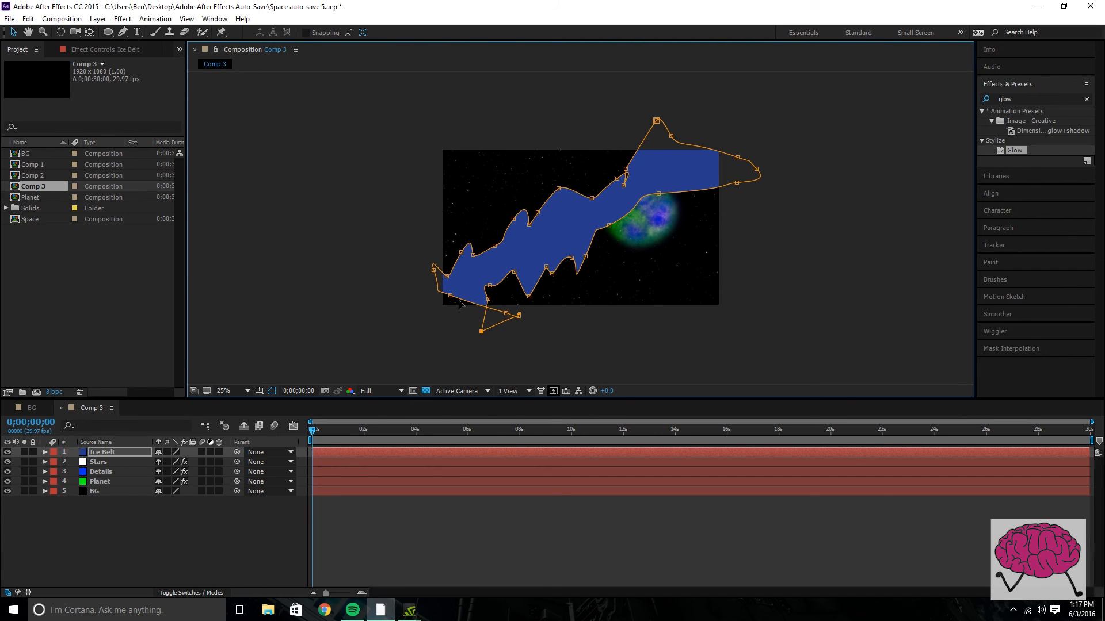
pyautogui.moveTo(451, 297); pyautogui.dragTo(437, 313)
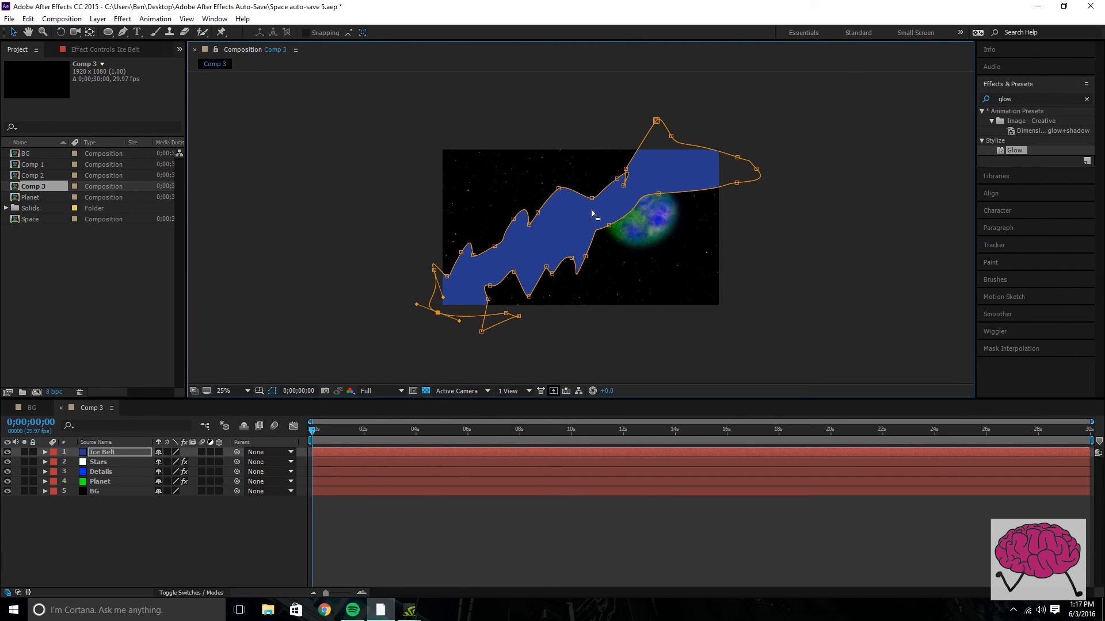
pyautogui.scroll(-2, 575, 220)
pyautogui.scroll(4, 581, 219)
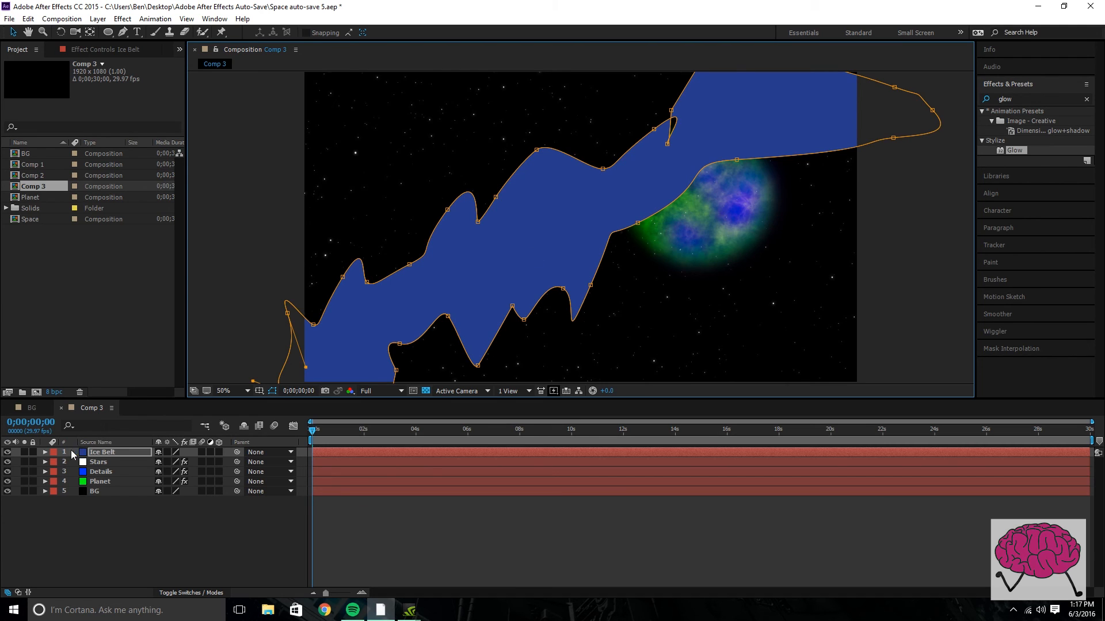
# - Move the Ice Belt layer below Planet and pull out a mask vertex beside the planet to round the belt's upper edge
pyautogui.moveTo(97, 456); pyautogui.dragTo(99, 488)
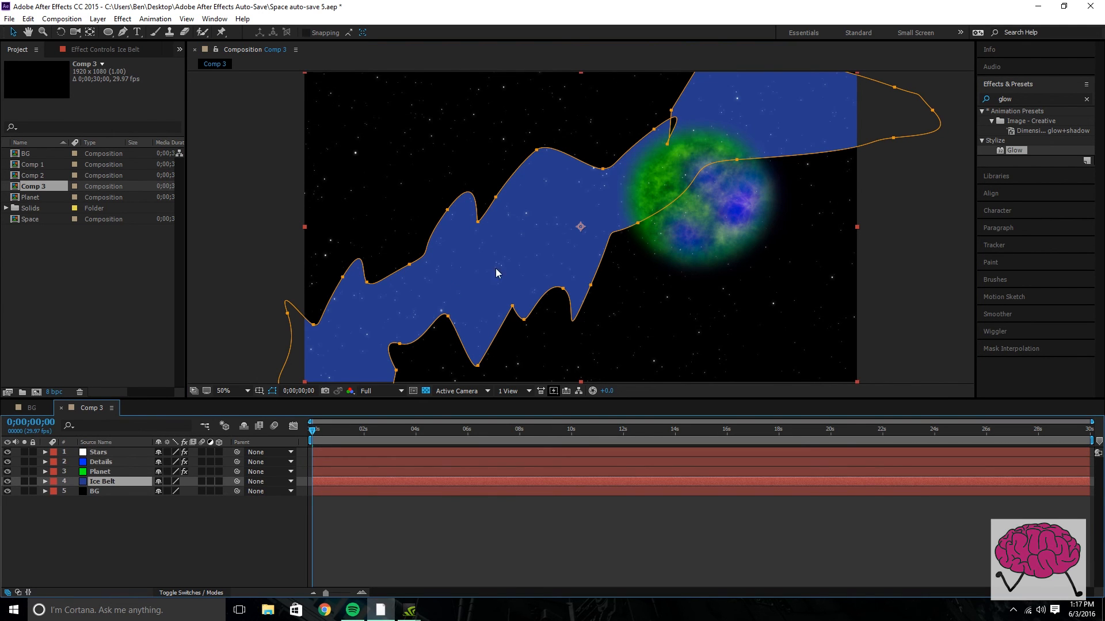
pyautogui.scroll(-1, 541, 266)
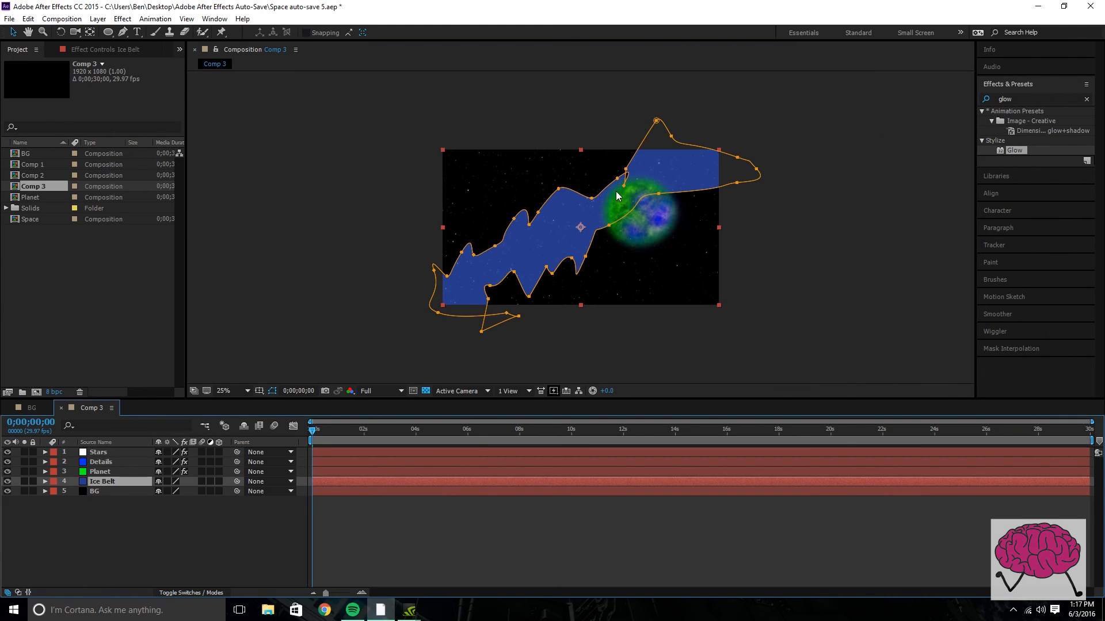
pyautogui.moveTo(617, 181)
pyautogui.mouseDown()
pyautogui.moveTo(575, 168)
pyautogui.moveTo(595, 179)
pyautogui.mouseUp()
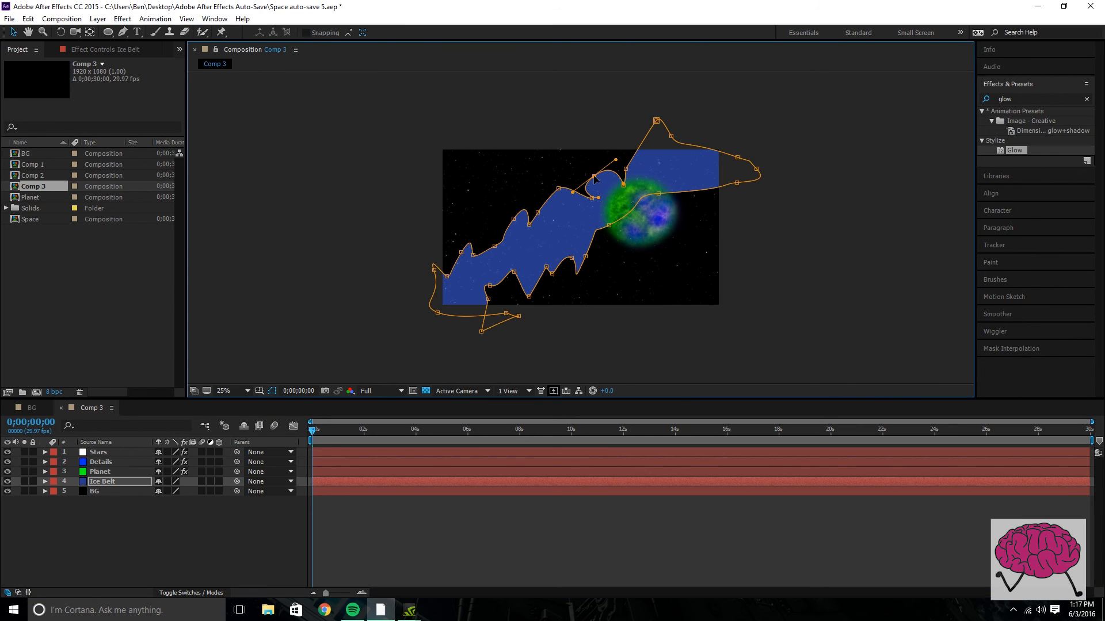
# - Stretch the Ice Belt layer wider than the frame and shift it left so it extends past both sides
pyautogui.moveTo(558, 230)
pyautogui.mouseDown()
pyautogui.moveTo(554, 242)
pyautogui.moveTo(567, 223)
pyautogui.mouseUp()
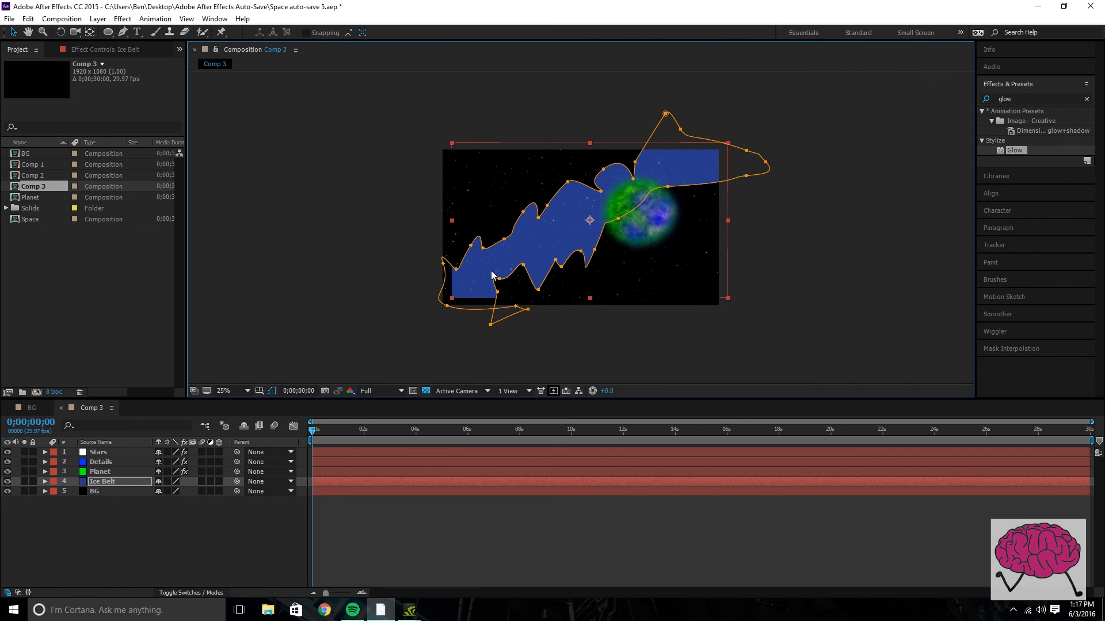
pyautogui.moveTo(452, 298); pyautogui.dragTo(369, 303)
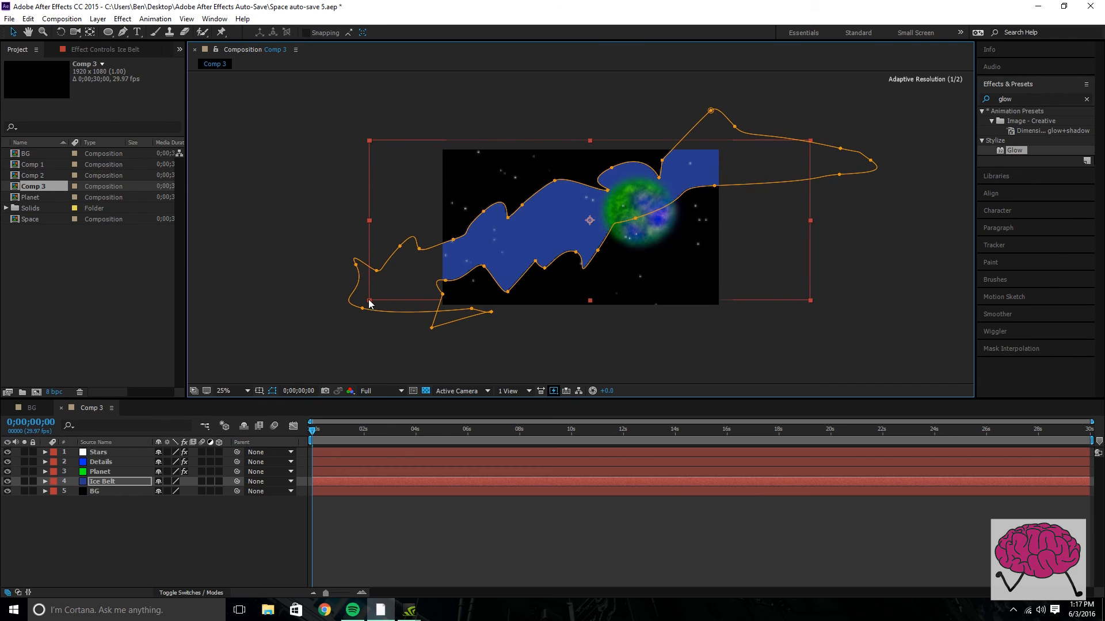
pyautogui.moveTo(537, 249); pyautogui.dragTo(473, 255)
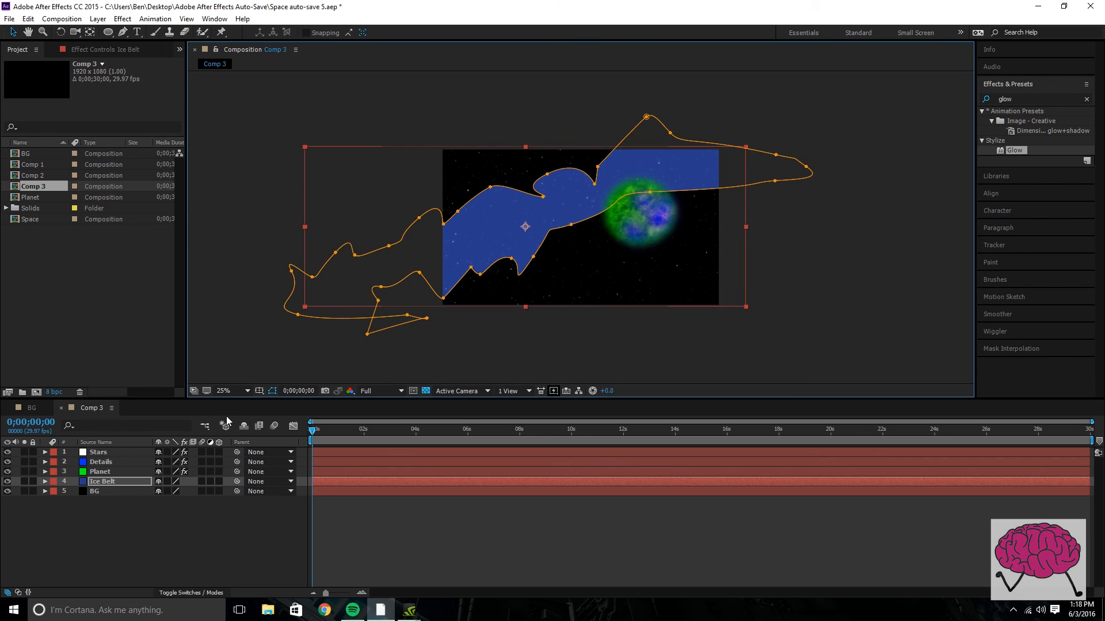
# - Set the feather of the Ice Belt's Mask 1 to 96 pixels
pyautogui.click(46, 481)
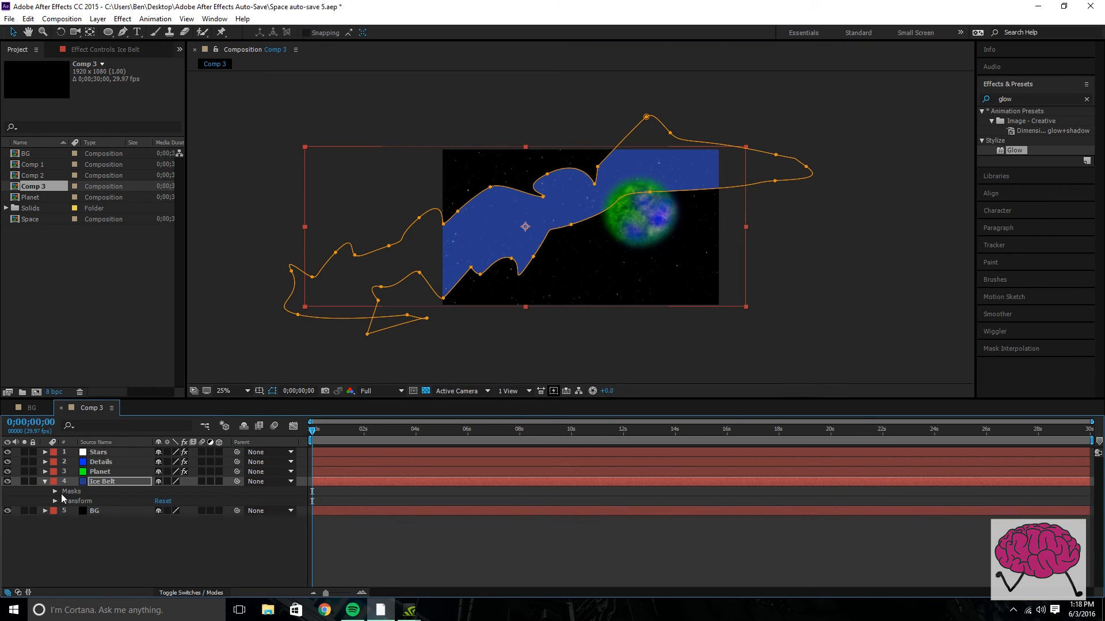
pyautogui.click(55, 492)
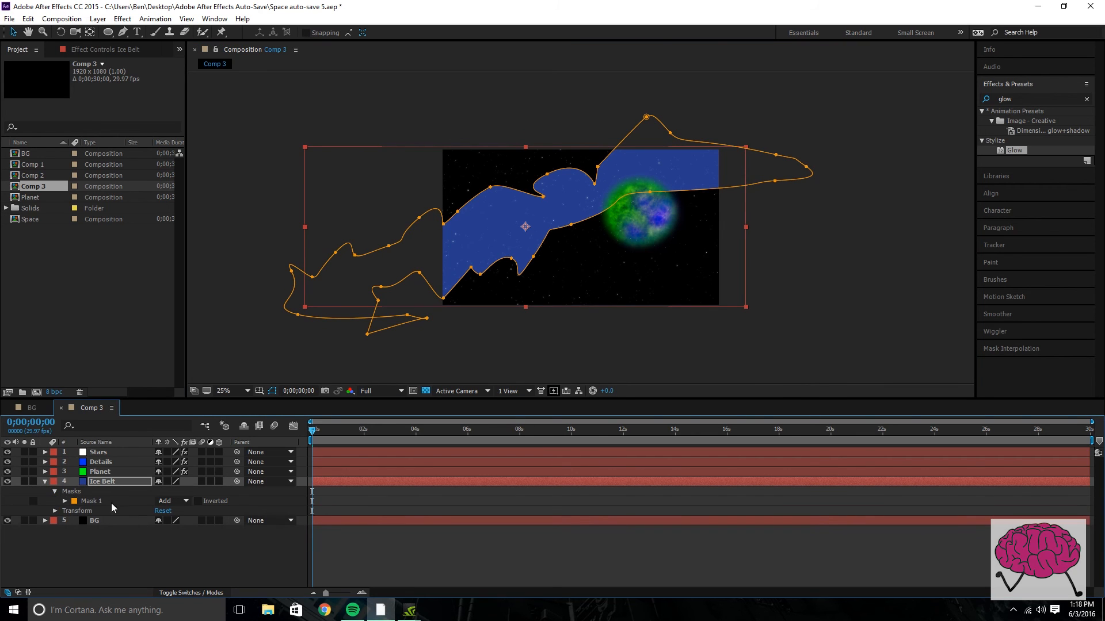
pyautogui.click(62, 503)
pyautogui.moveTo(170, 520); pyautogui.dragTo(213, 519)
pyautogui.click(753, 310)
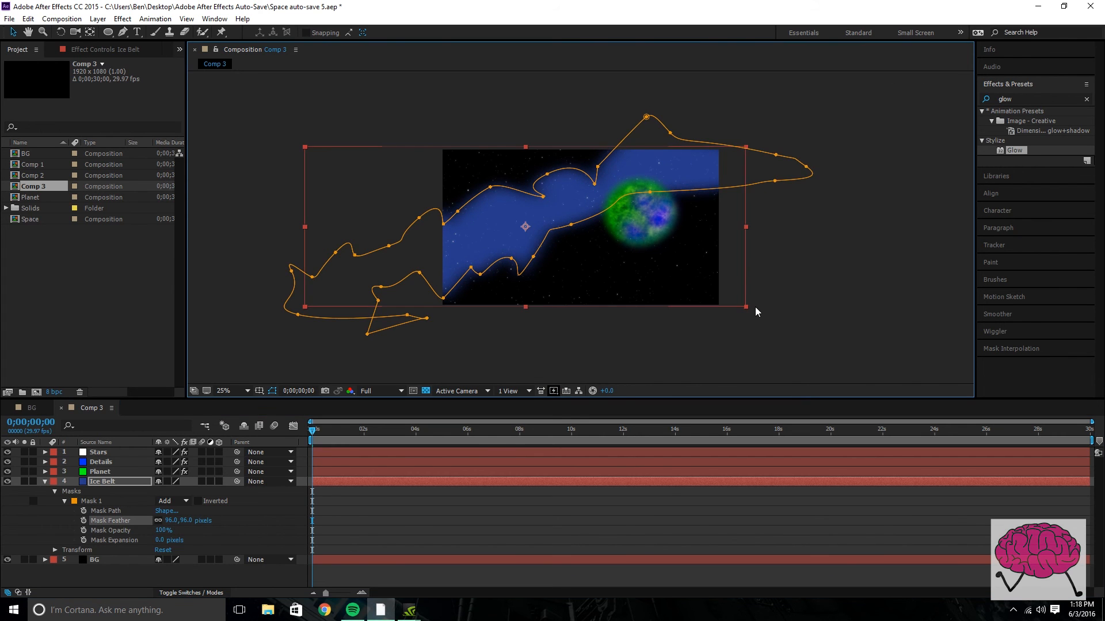
# - Apply the Fractal Noise effect to the Ice Belt layer and set its fractal type to Dynamic Twist
pyautogui.click(1024, 99)
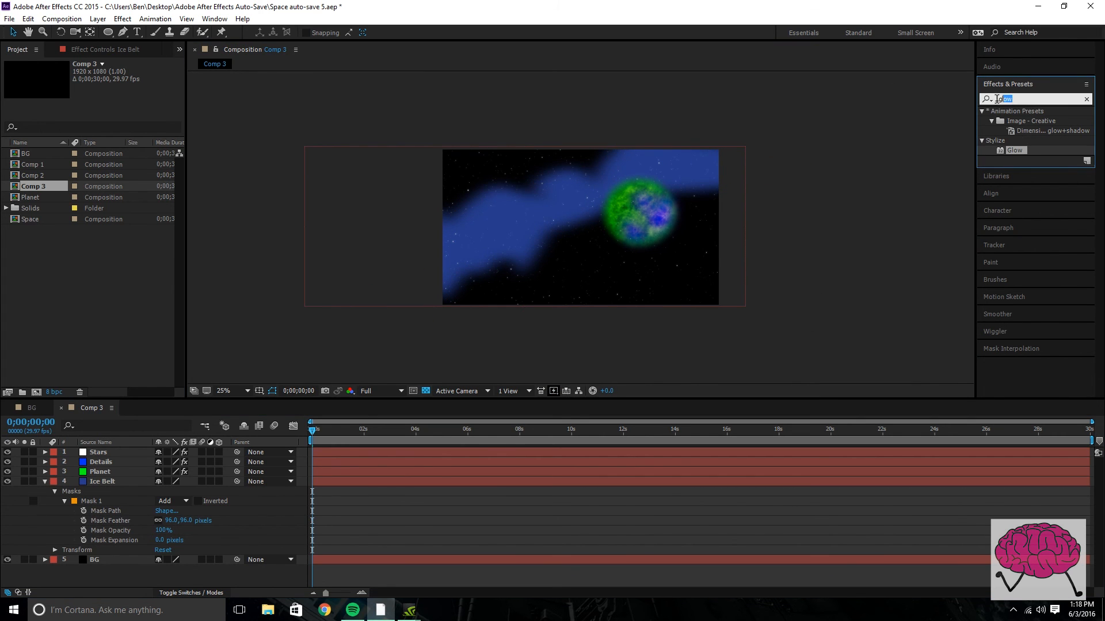
pyautogui.write('fracta')
pyautogui.moveTo(1016, 144); pyautogui.dragTo(95, 480)
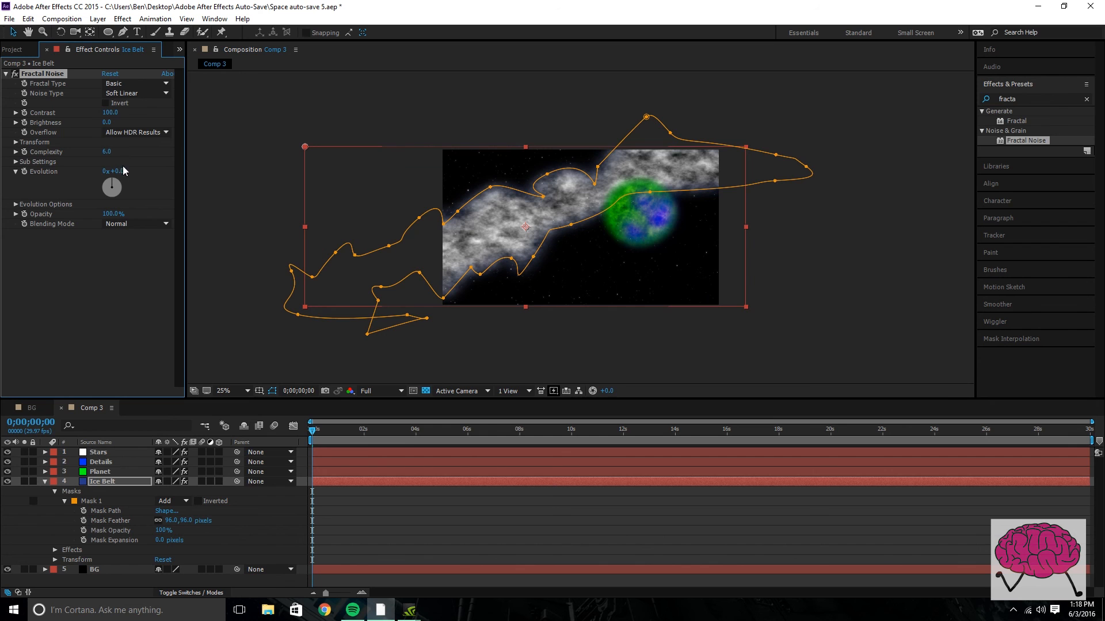
pyautogui.click(136, 83)
pyautogui.click(138, 180)
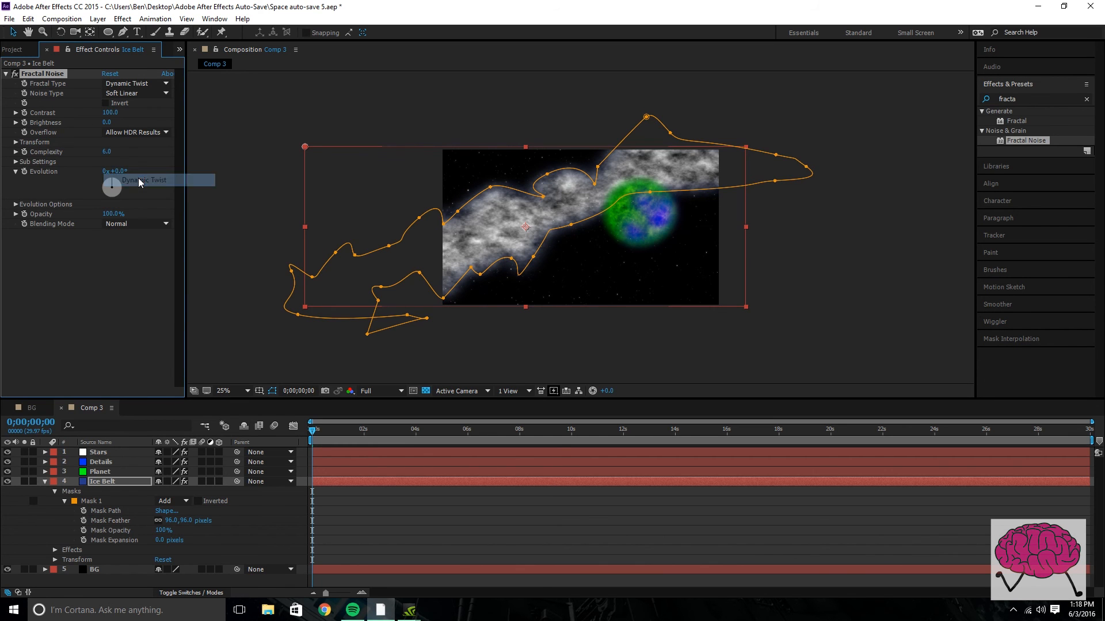
pyautogui.click(229, 183)
pyautogui.press('.')
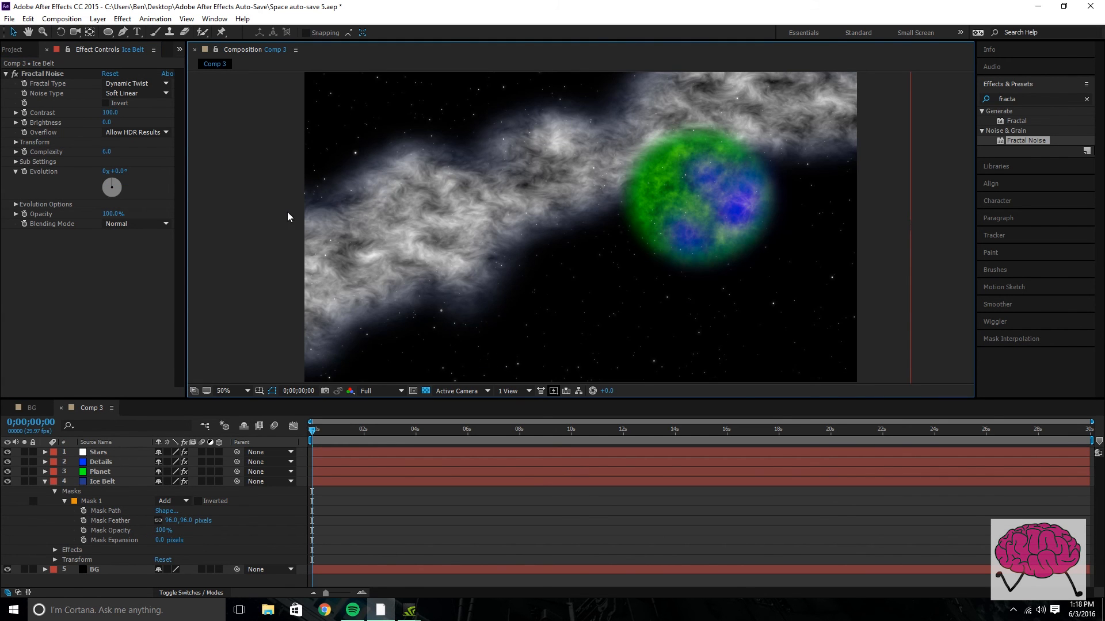
# - Invert the Ice Belt's Fractal Noise and set its noise type to Linear
pyautogui.click(105, 103)
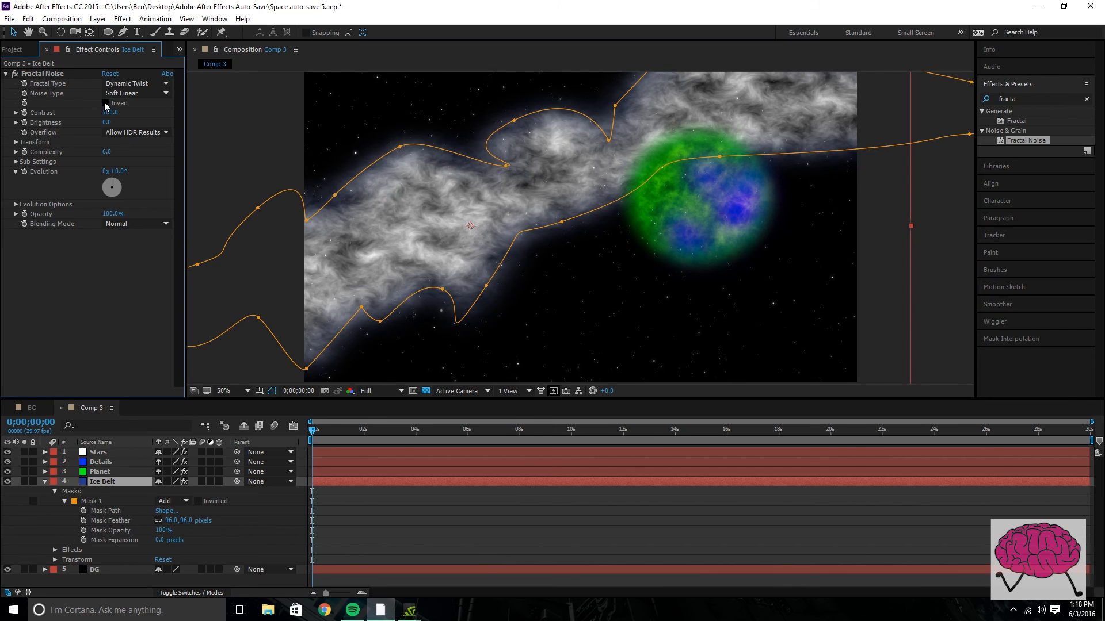
pyautogui.click(104, 103)
pyautogui.click(127, 94)
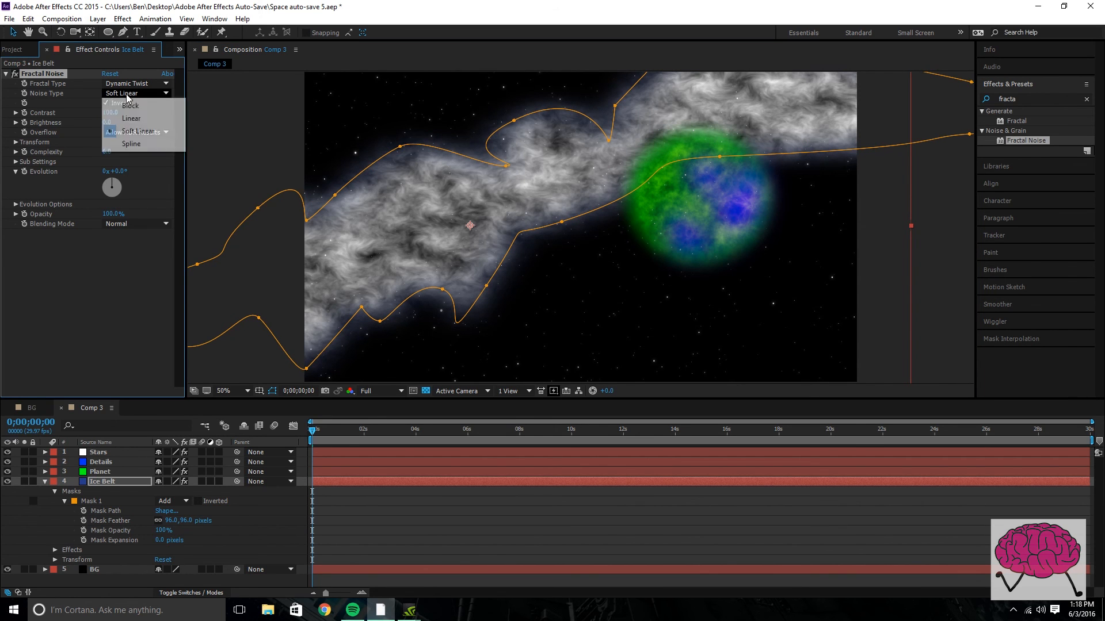
pyautogui.click(131, 122)
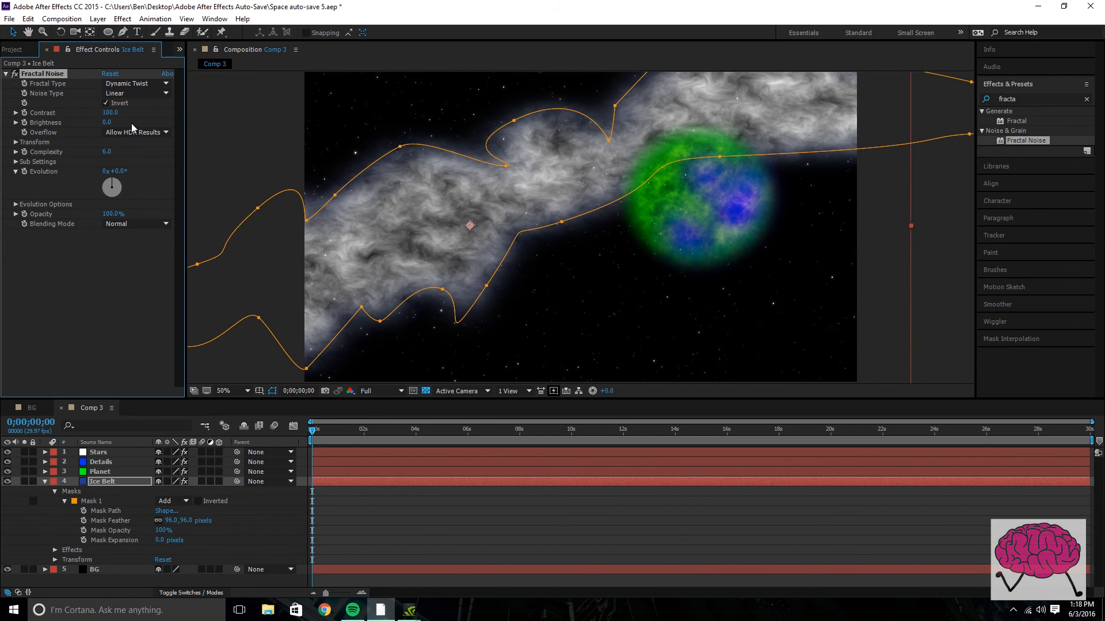
# - Set the Ice Belt's Fractal Noise to brightness -19, contrast 86, complexity 9.7 and opacity 73%
pyautogui.moveTo(106, 122); pyautogui.dragTo(158, 114)
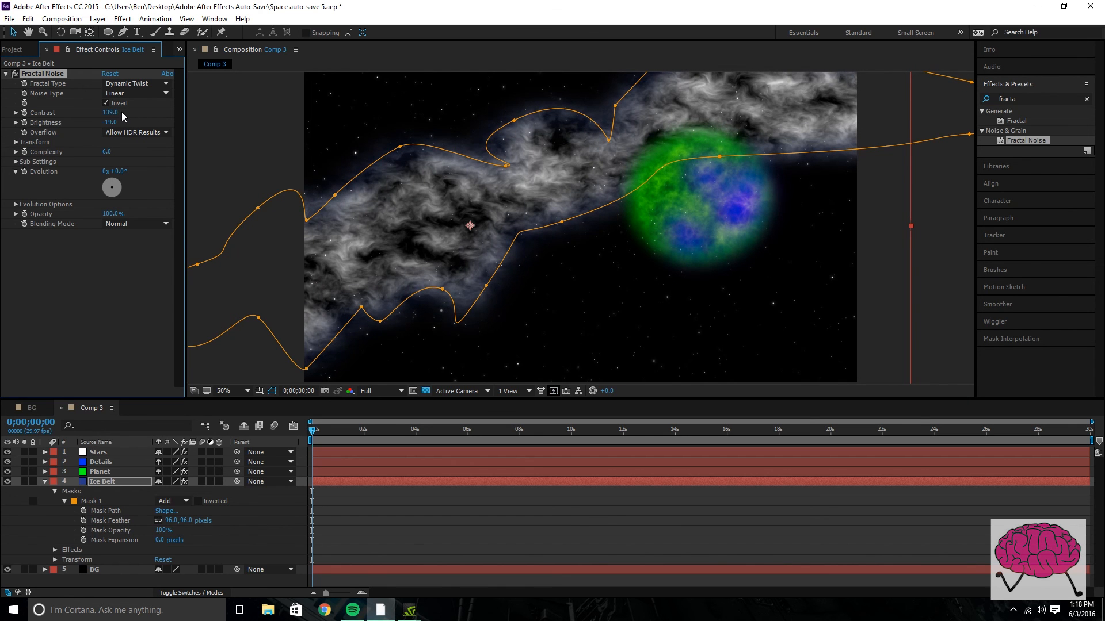
pyautogui.moveTo(110, 114); pyautogui.dragTo(95, 114)
pyautogui.moveTo(107, 154); pyautogui.dragTo(182, 149)
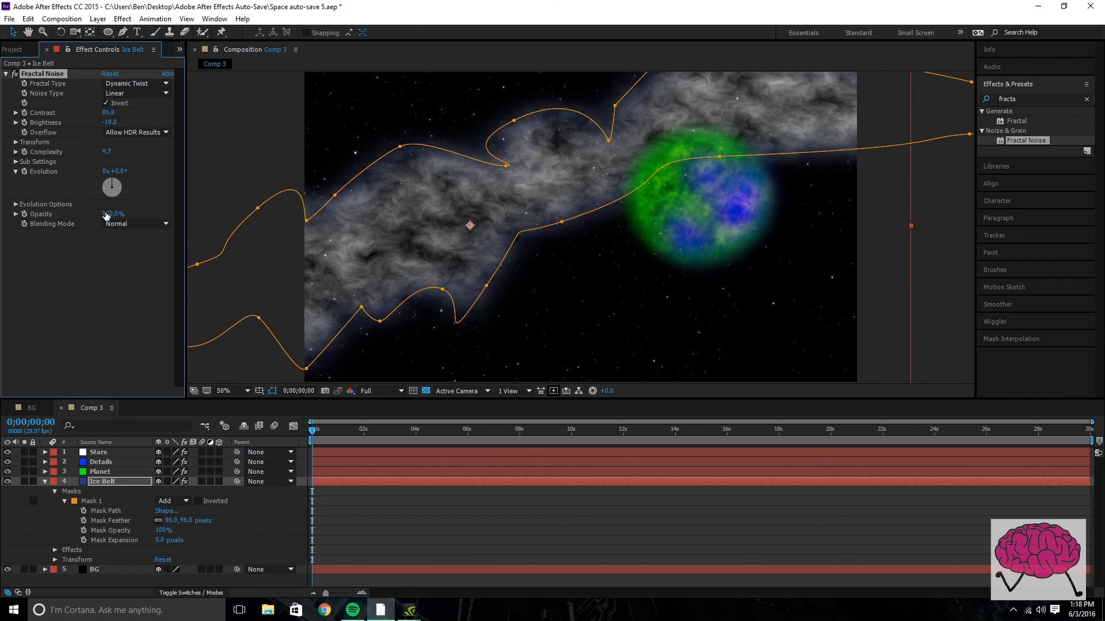
pyautogui.moveTo(106, 212); pyautogui.dragTo(97, 214)
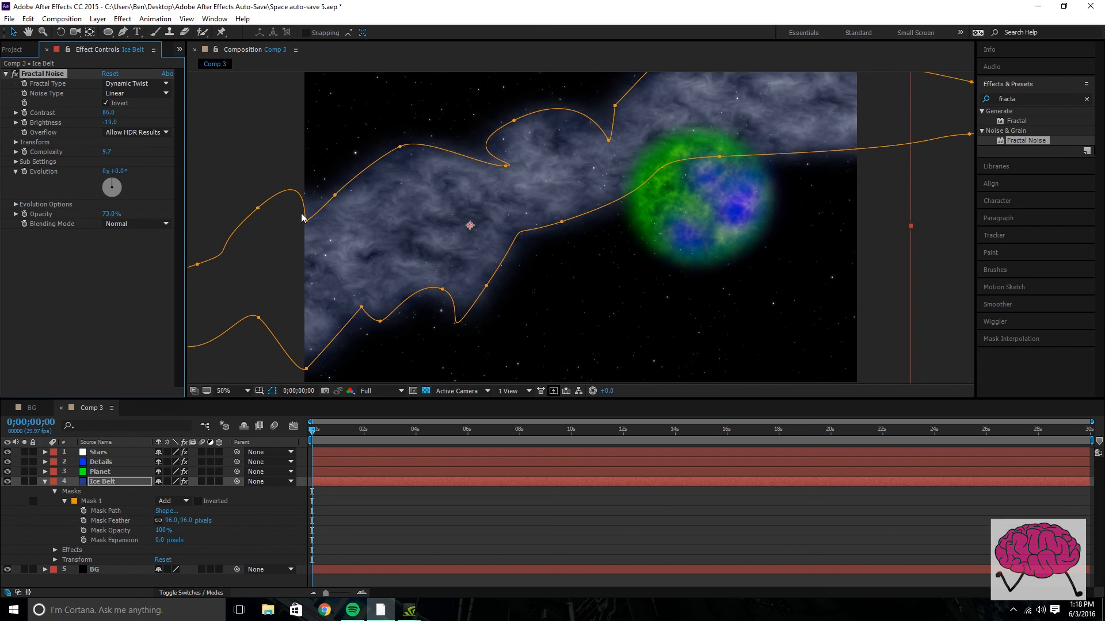
pyautogui.press(',')
pyautogui.click(285, 204)
pyautogui.click(499, 232)
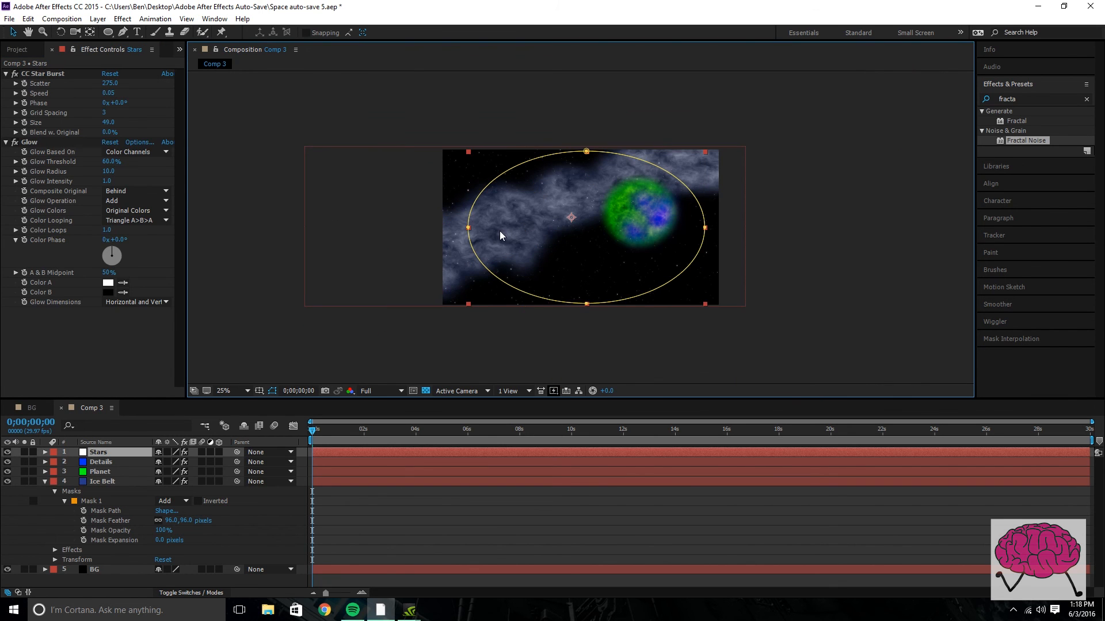
# - Narrow the Ice Belt by lowering vertices on the mask's upper edge, including one above the planet brought down onto it
pyautogui.click(115, 481)
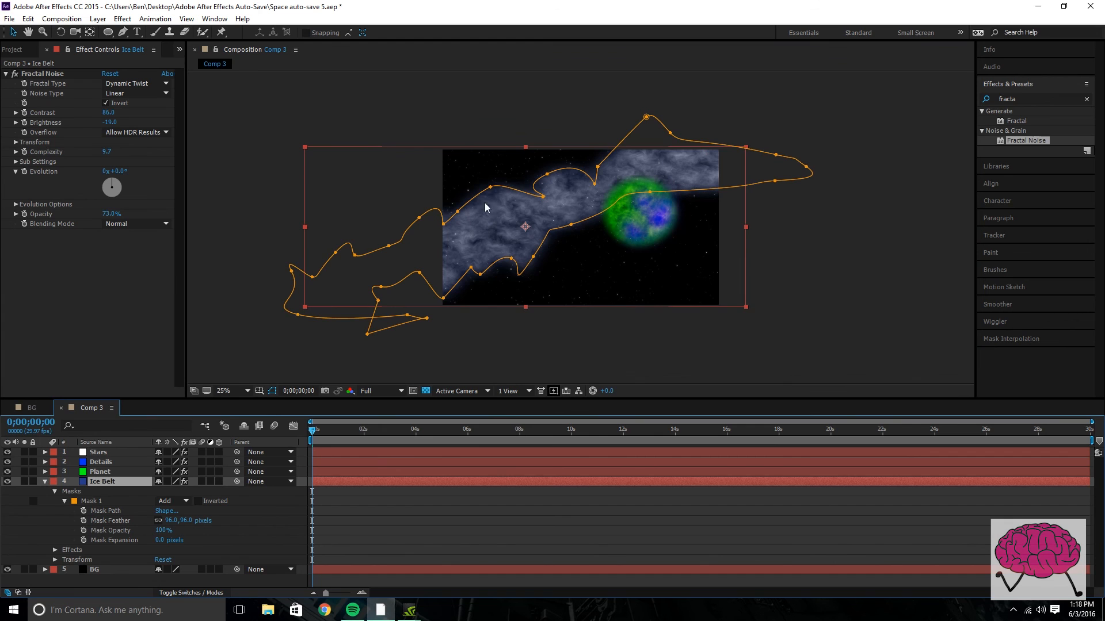
pyautogui.moveTo(490, 187); pyautogui.dragTo(498, 231)
pyautogui.moveTo(548, 174); pyautogui.dragTo(557, 181)
pyautogui.moveTo(671, 133); pyautogui.dragTo(654, 182)
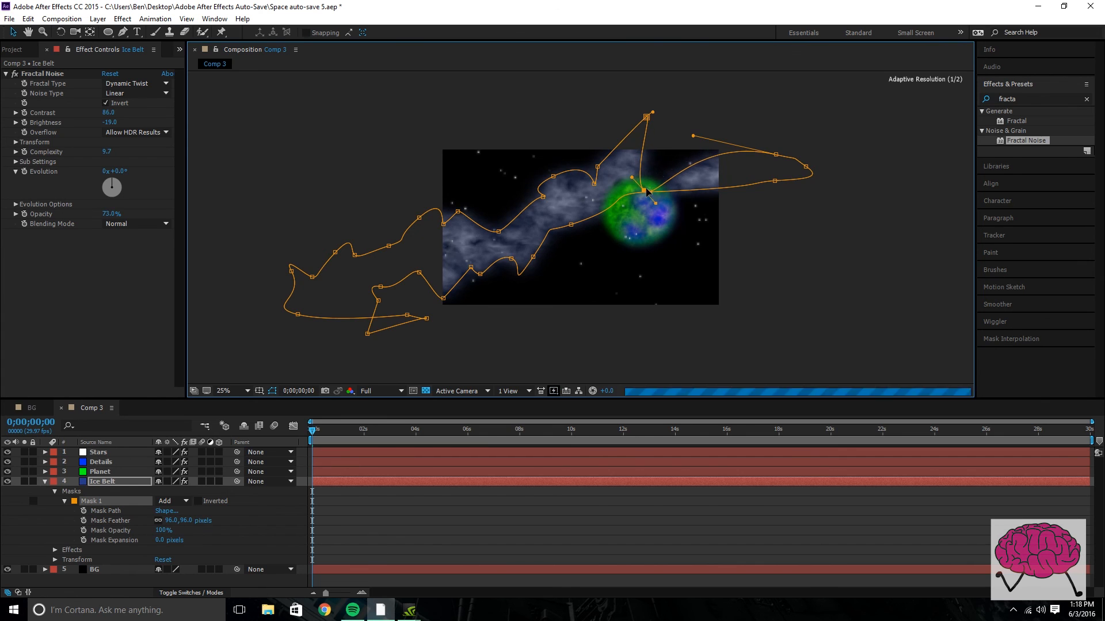
pyautogui.click(919, 309)
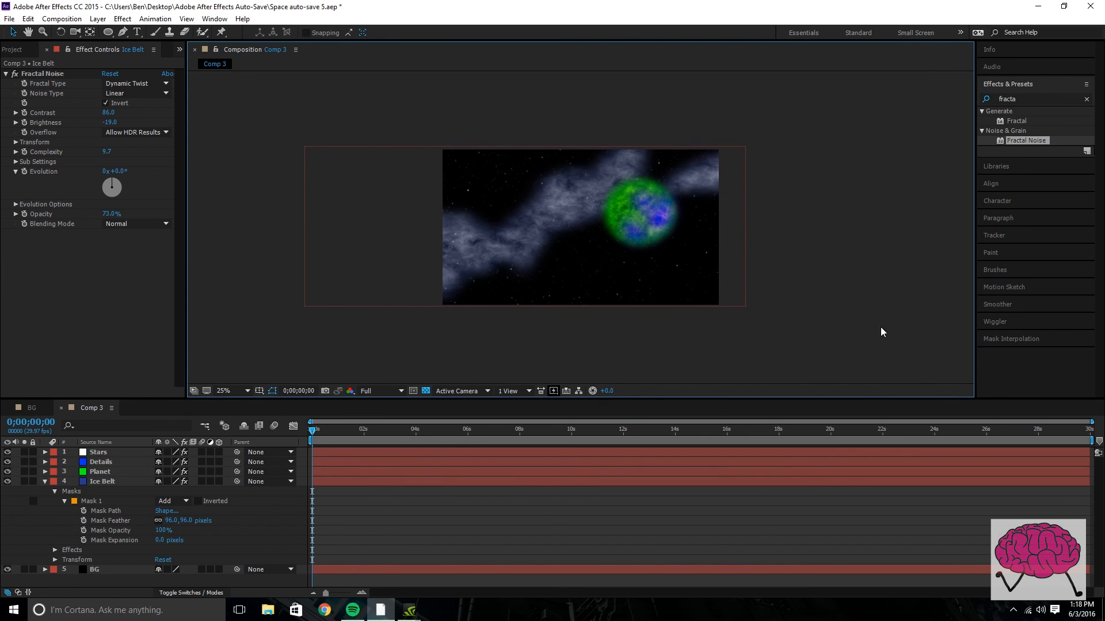
# - Raise the Ice Belt mask vertex lying over the planet to just above its upper-right side so the belt runs unbroken
pyautogui.click(105, 483)
pyautogui.moveTo(644, 194); pyautogui.dragTo(684, 173)
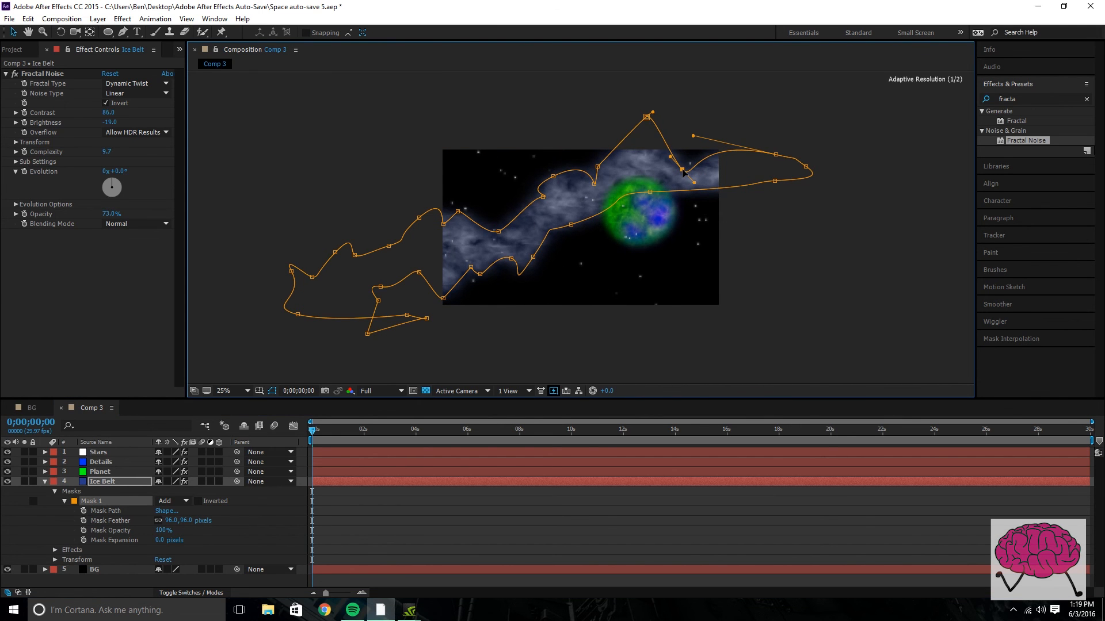
pyautogui.click(852, 312)
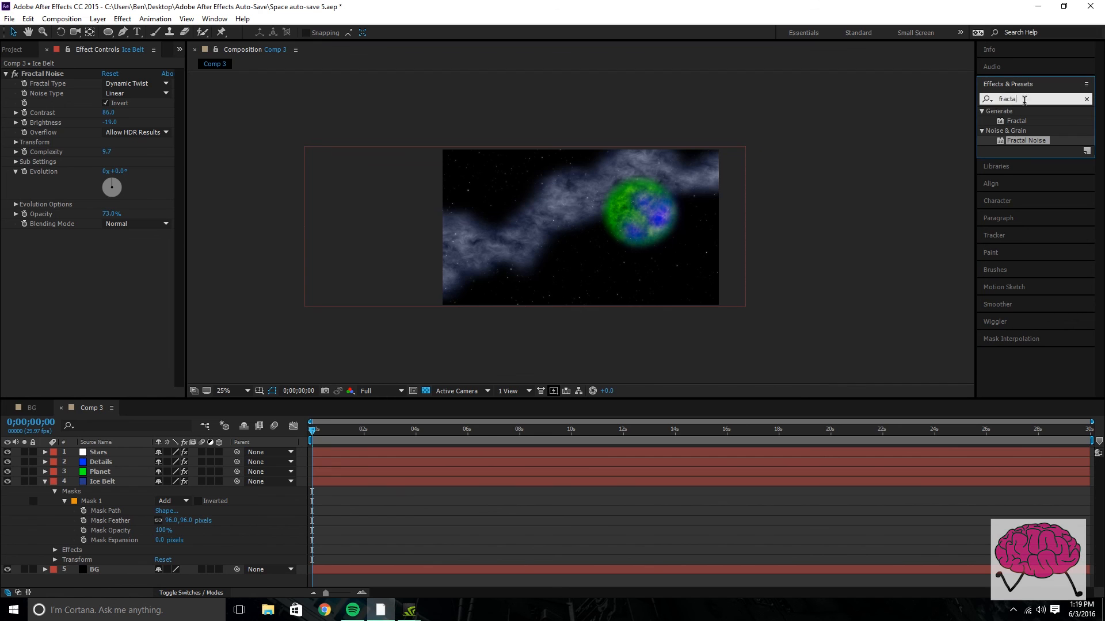
# - Expand the Ice Belt's Fractal Noise properties and set an Evolution keyframe of 0x+0.0° at the start of the comp
pyautogui.click(145, 471)
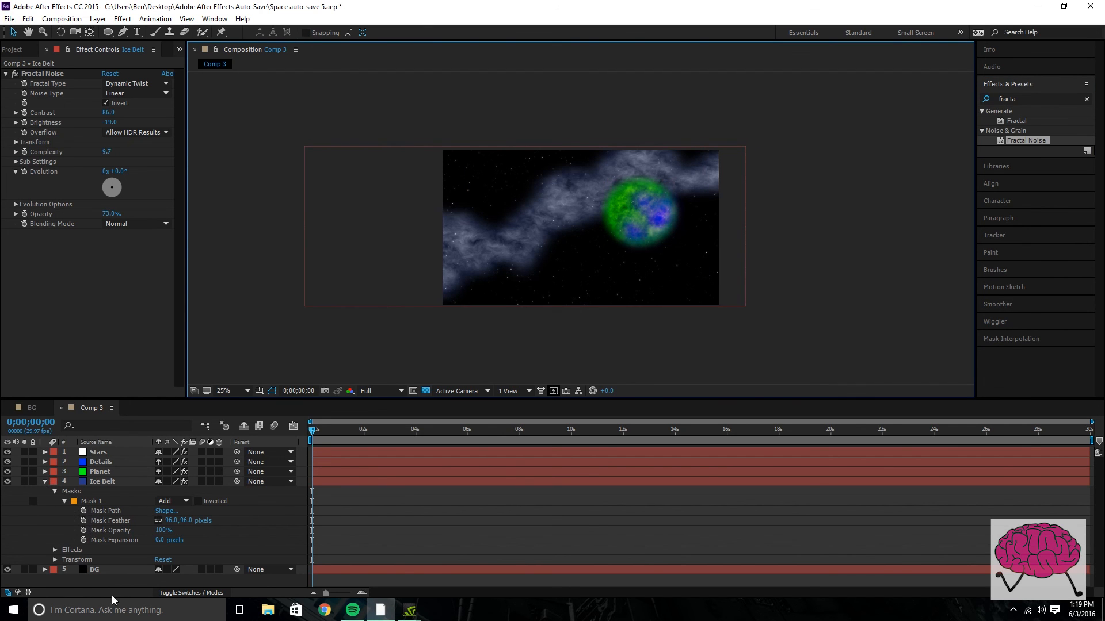
pyautogui.click(55, 551)
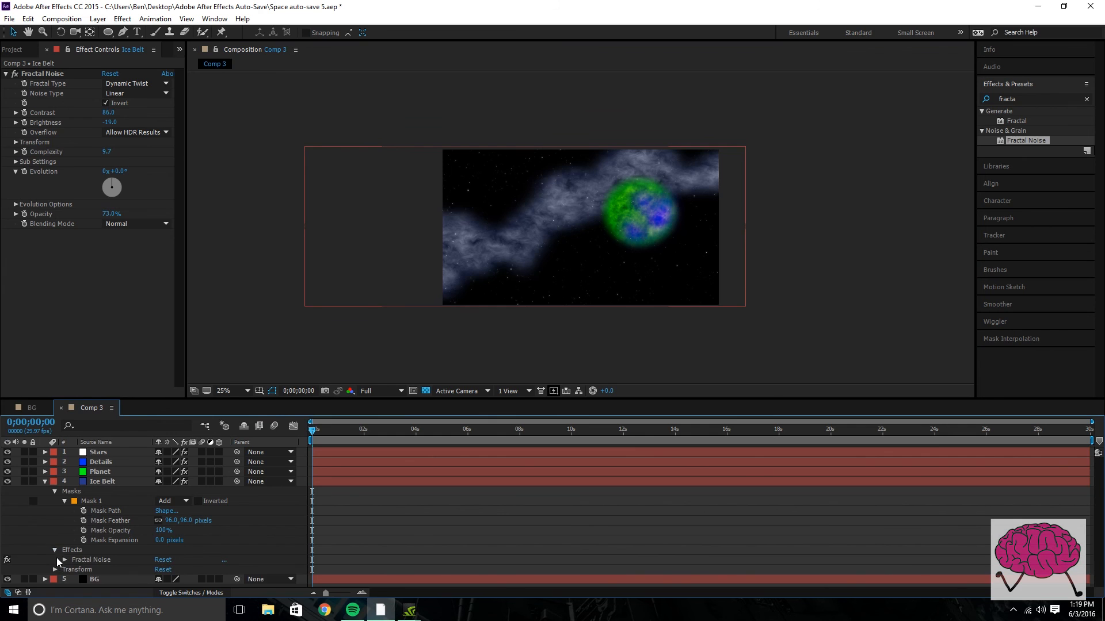
pyautogui.click(64, 559)
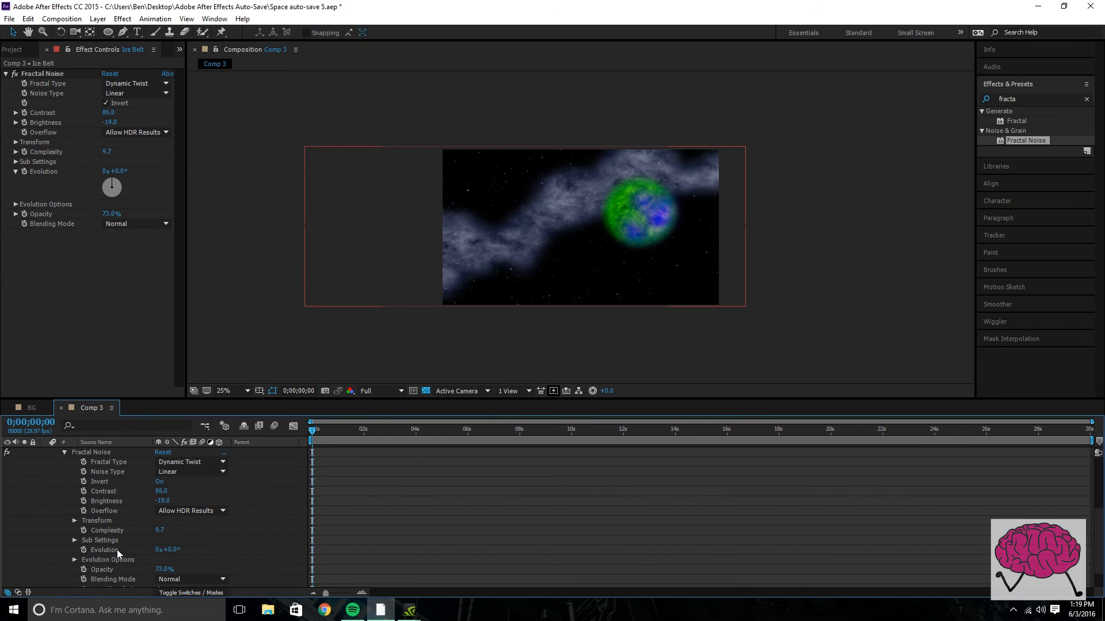
pyautogui.click(84, 550)
# - Set the Ice Belt's Evolution to 13 revolutions at 0;00;29;29 and preview the opening of the animation
pyautogui.moveTo(313, 429); pyautogui.dragTo(1089, 431)
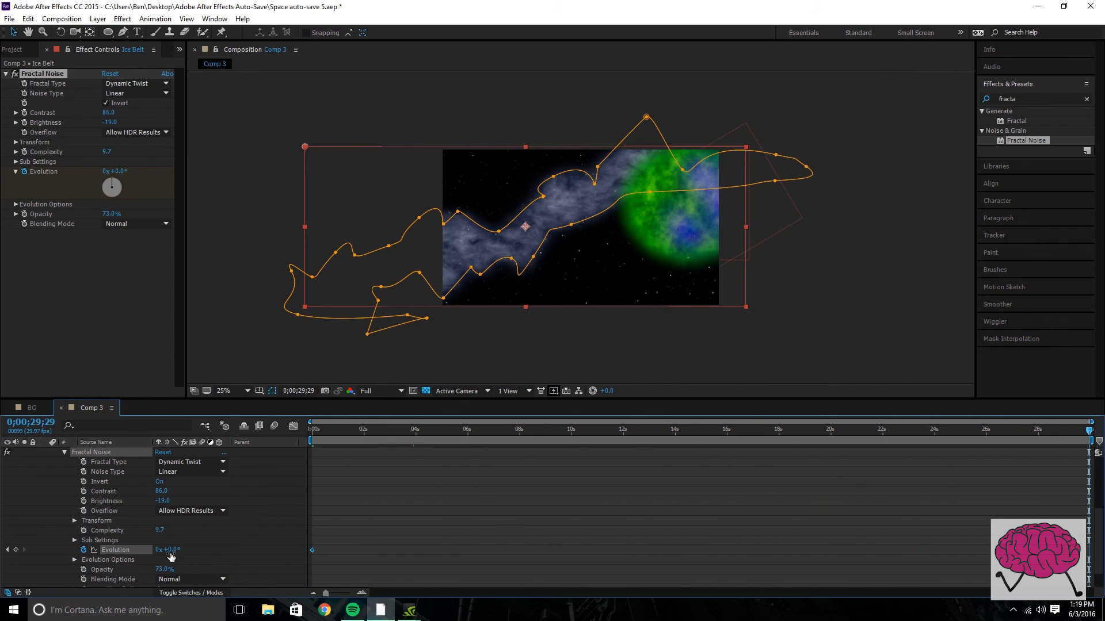
pyautogui.click(160, 550)
pyautogui.write('13')
pyautogui.press('Return')
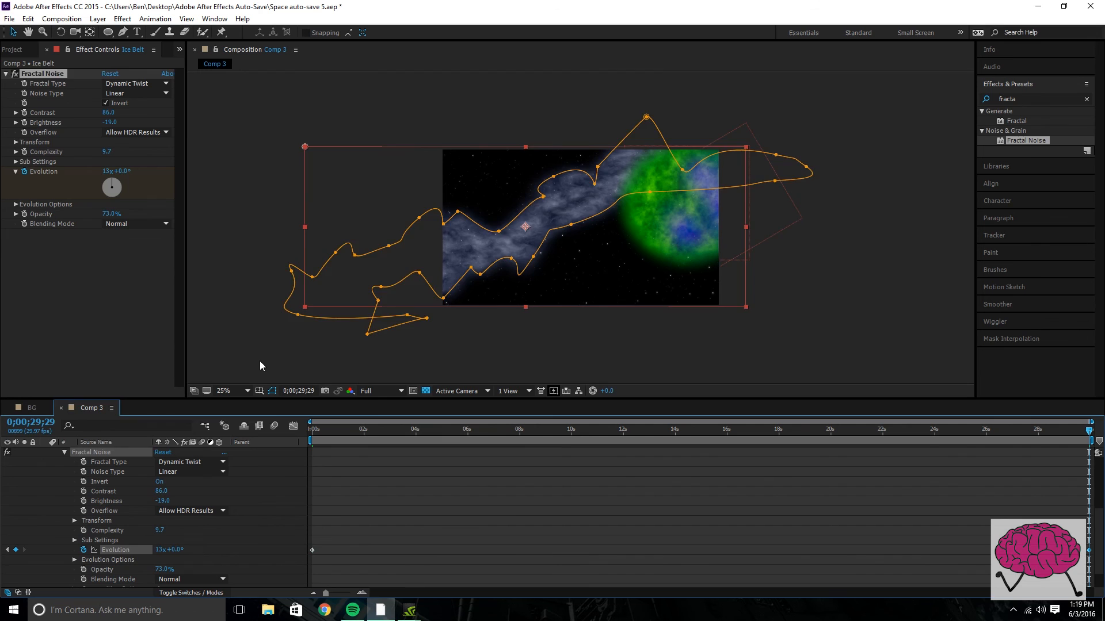
pyautogui.click(260, 361)
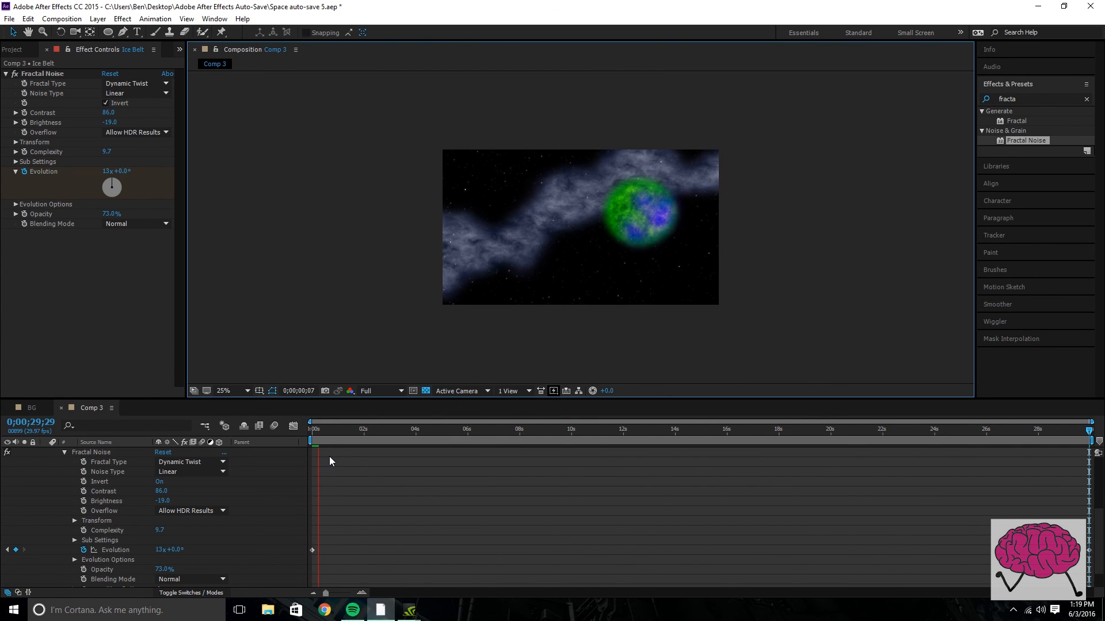
pyautogui.press('space')
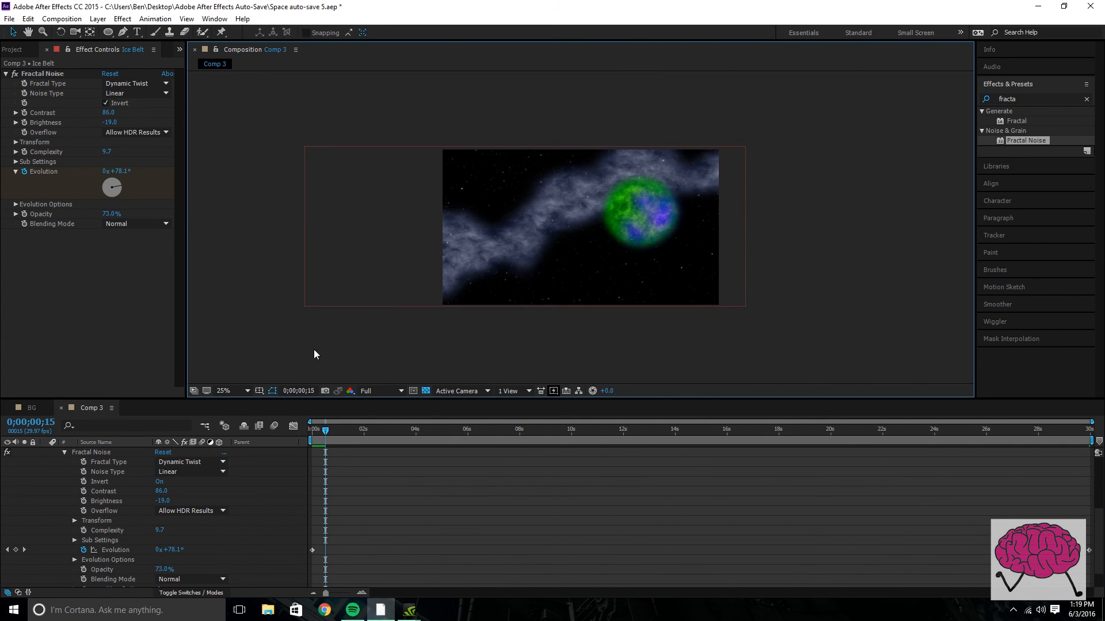
# - Collapse the Ice Belt's Effects group, expand its Transform properties and set a Scale keyframe at the start of the comp
pyautogui.scroll(2, 313, 350)
pyautogui.scroll(5, 230, 510)
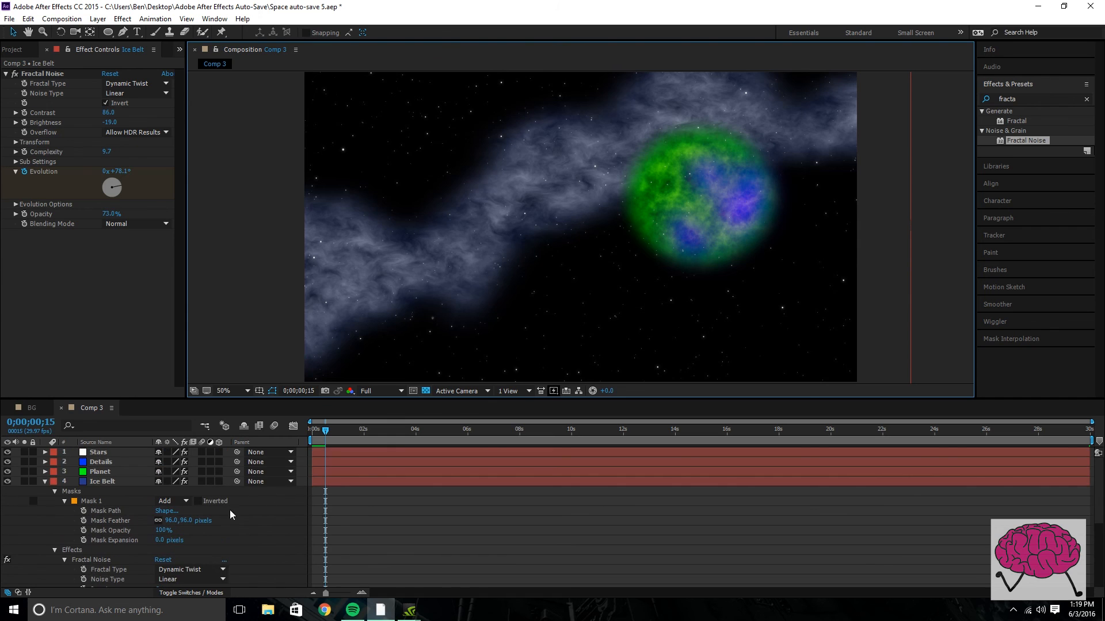
pyautogui.click(55, 550)
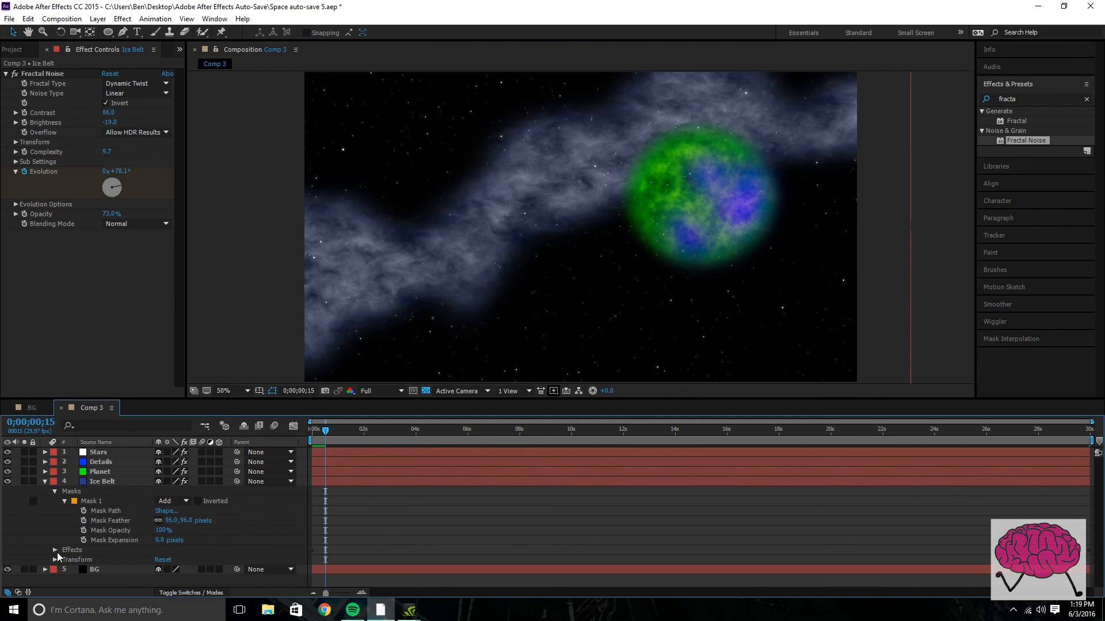
pyautogui.click(54, 560)
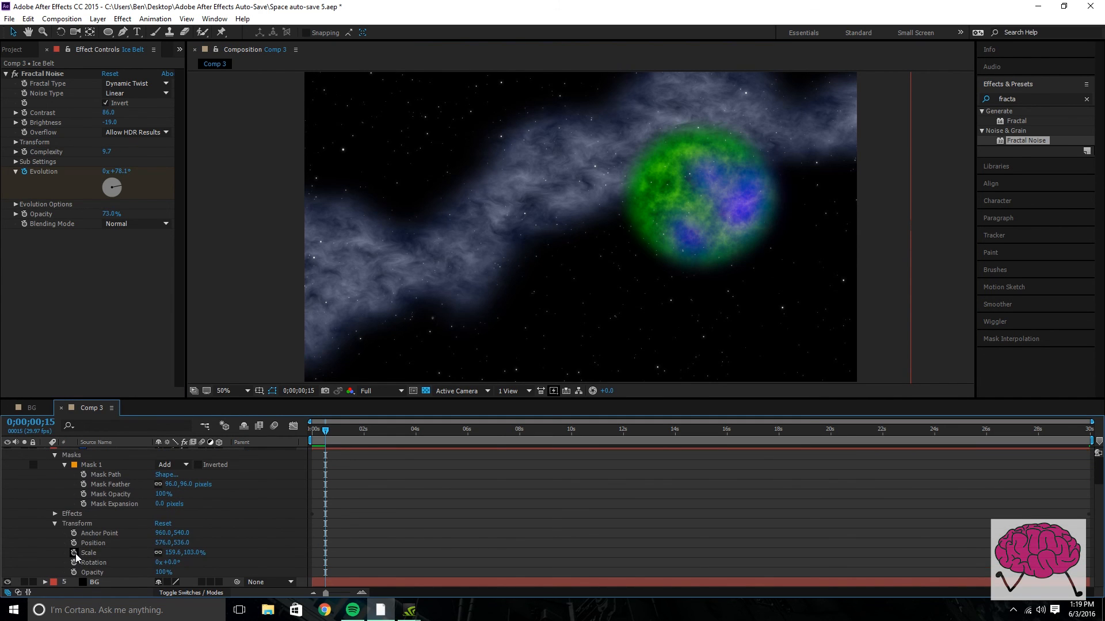
pyautogui.click(311, 432)
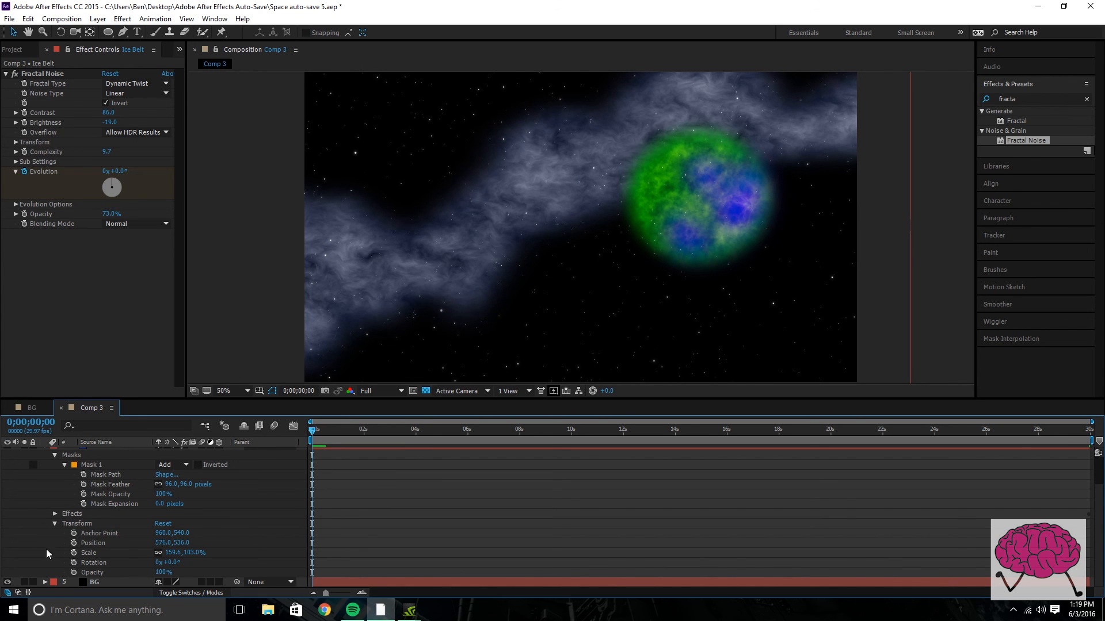
pyautogui.click(73, 553)
# - Enlarge the Ice Belt to about 212.1, 132.6% scale at 0;00;29;29 and preview the opening of the animation
pyautogui.moveTo(315, 432); pyautogui.dragTo(1091, 455)
pyautogui.press(',')
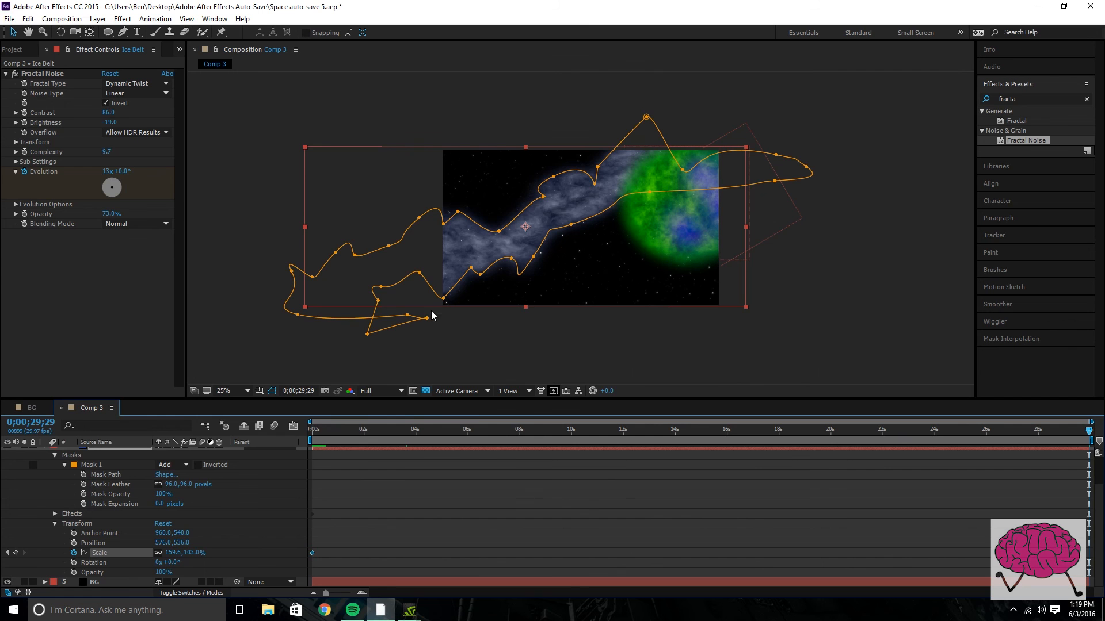
pyautogui.moveTo(306, 311); pyautogui.dragTo(235, 333)
pyautogui.click(424, 357)
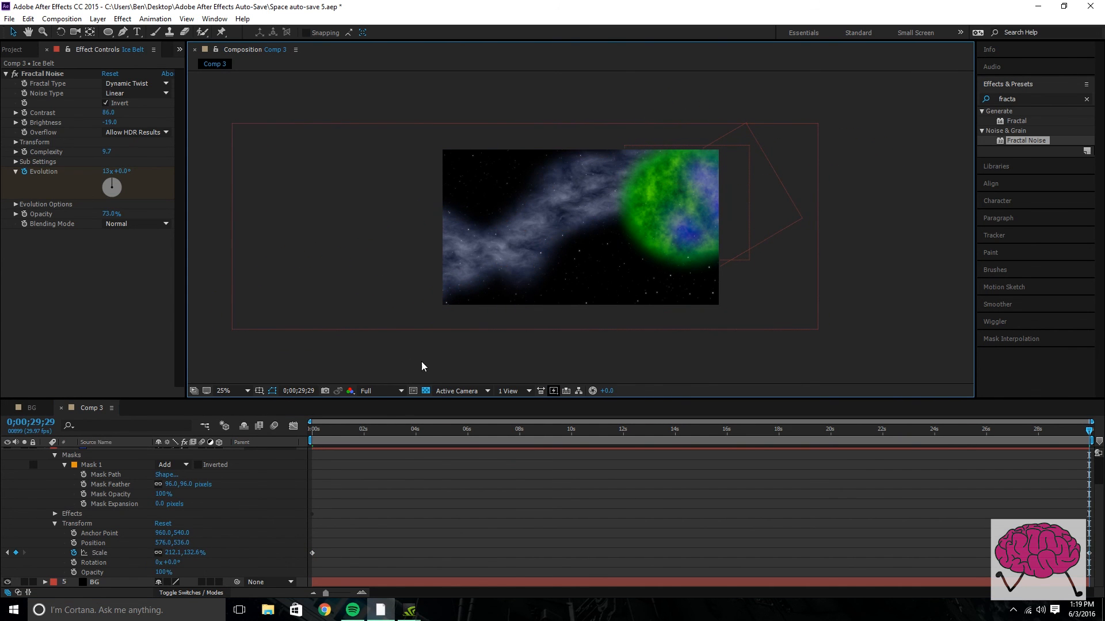
pyautogui.moveTo(353, 431); pyautogui.dragTo(288, 428)
pyautogui.press('space')
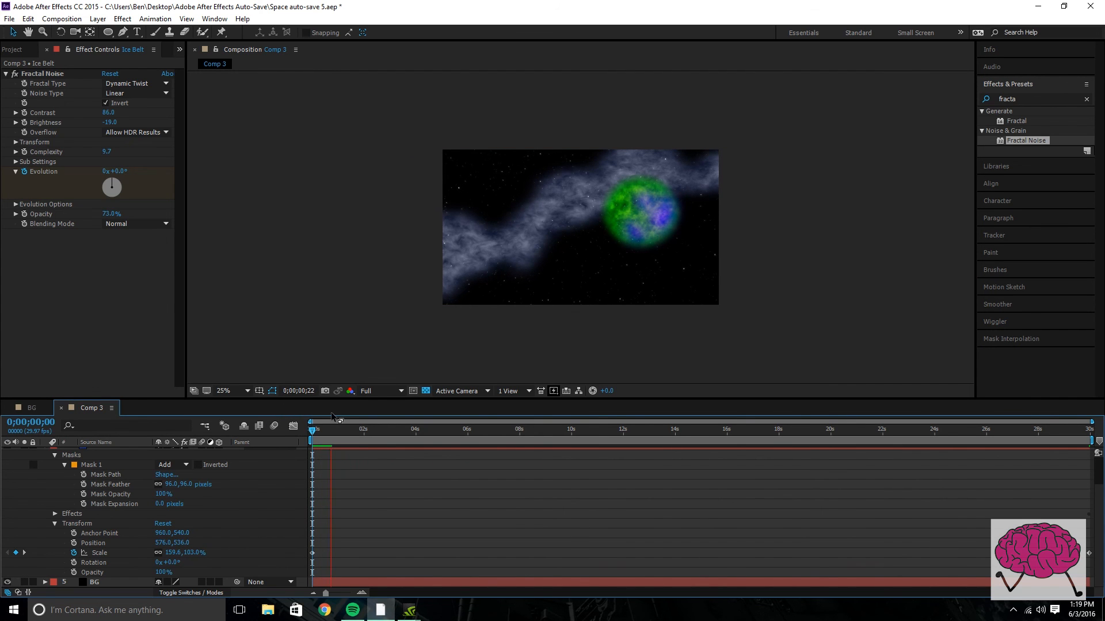
pyautogui.moveTo(328, 446)
pyautogui.mouseDown()
pyautogui.moveTo(519, 427)
pyautogui.moveTo(827, 431)
pyautogui.moveTo(329, 431)
pyautogui.mouseUp()
pyautogui.press('.')
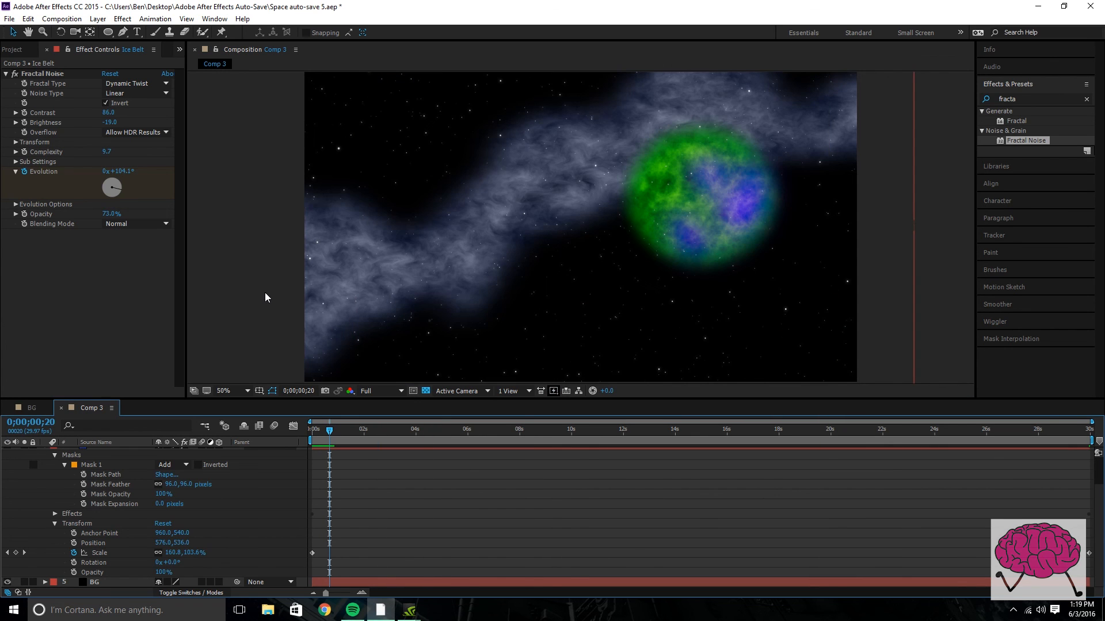
# - Find the Glow effect and apply it to the Ice Belt layer with its default settings
pyautogui.click(1023, 98)
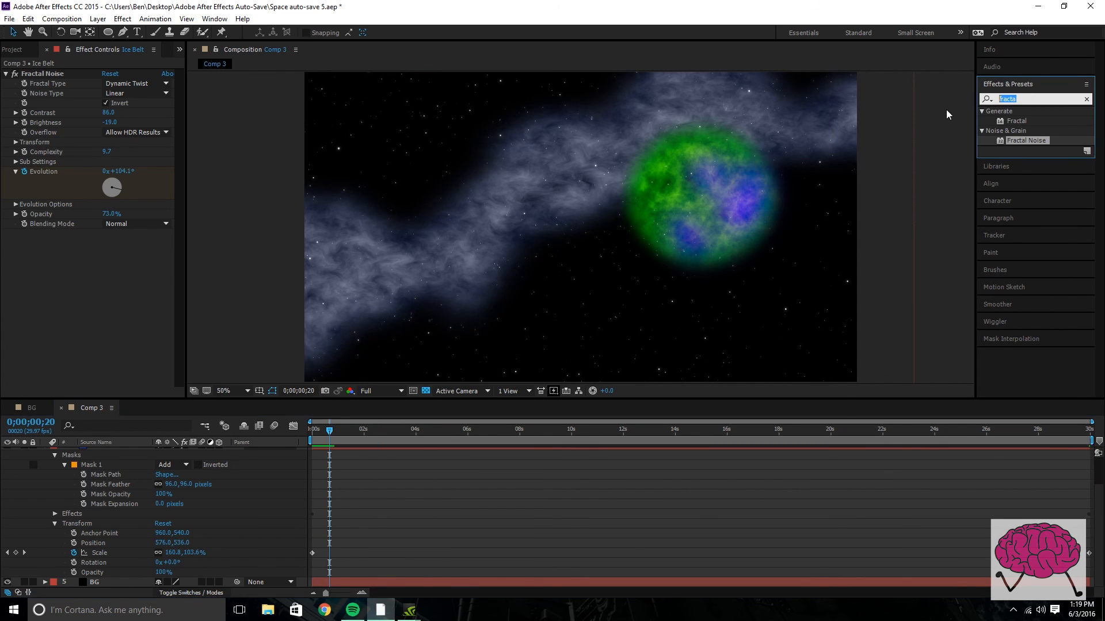
pyautogui.press('BackSpace')
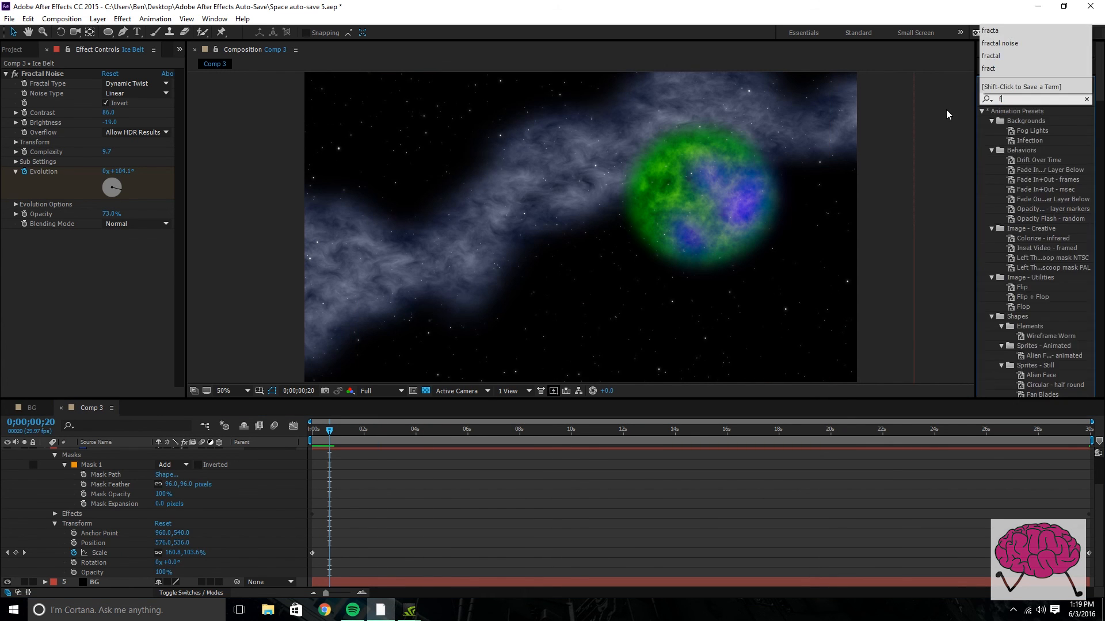
pyautogui.write('glow')
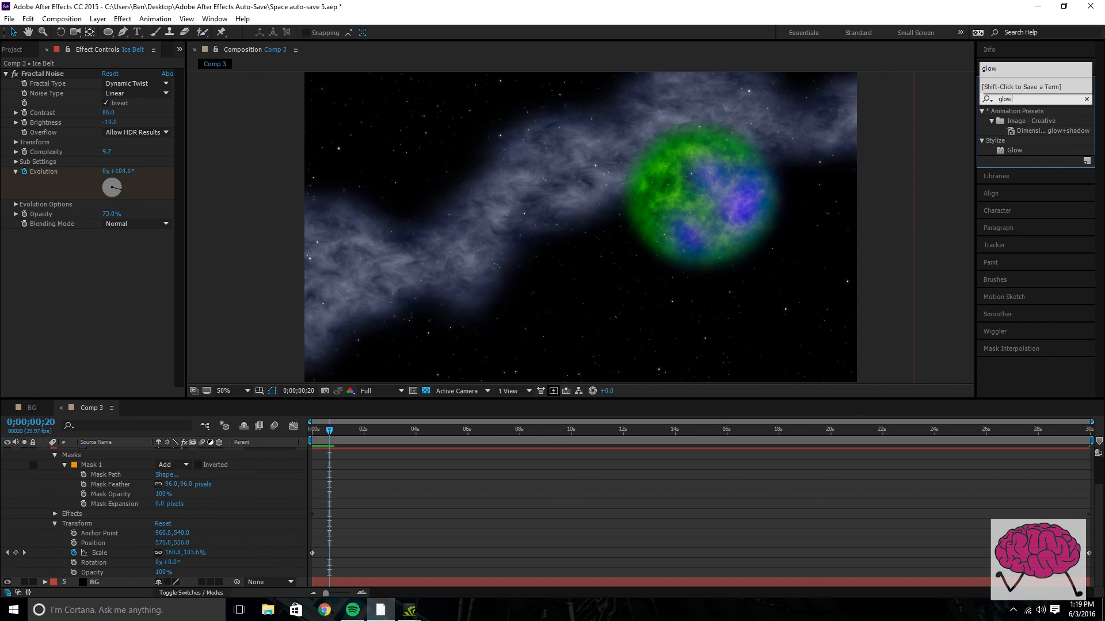
pyautogui.moveTo(1020, 148); pyautogui.dragTo(987, 239)
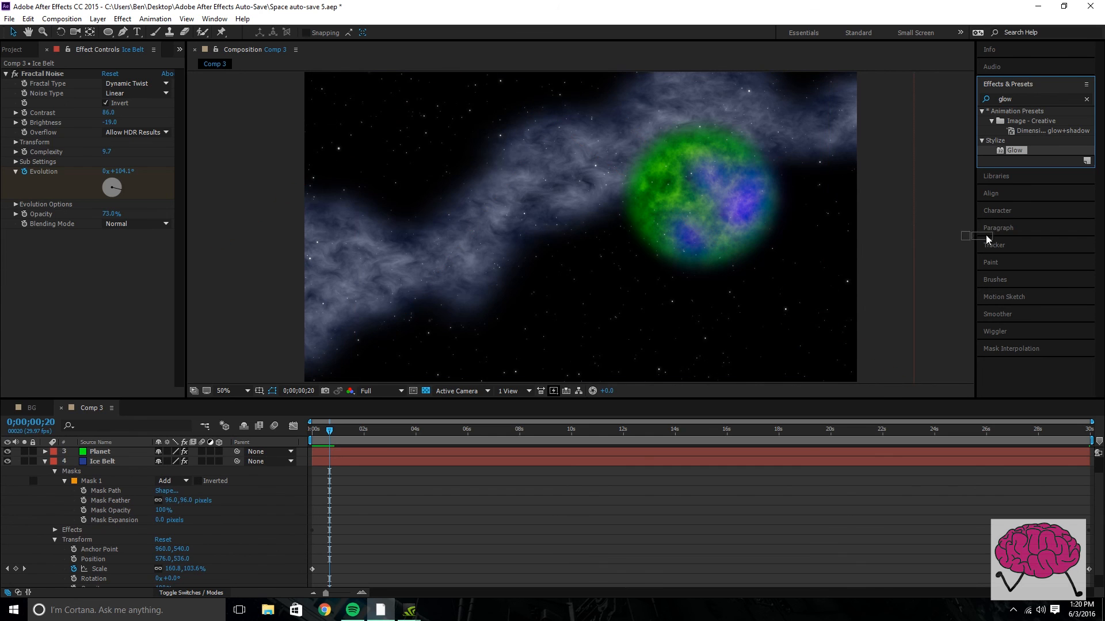
pyautogui.scroll(1, 180, 499)
pyautogui.moveTo(1012, 151); pyautogui.dragTo(127, 480)
pyautogui.moveTo(120, 488); pyautogui.dragTo(120, 481)
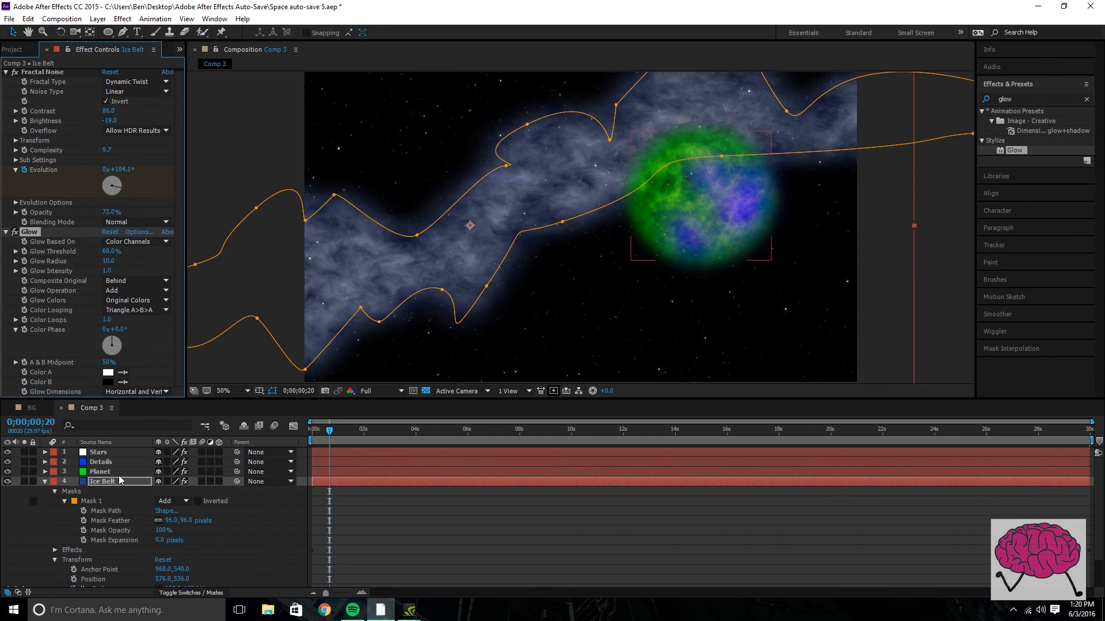
pyautogui.click(923, 281)
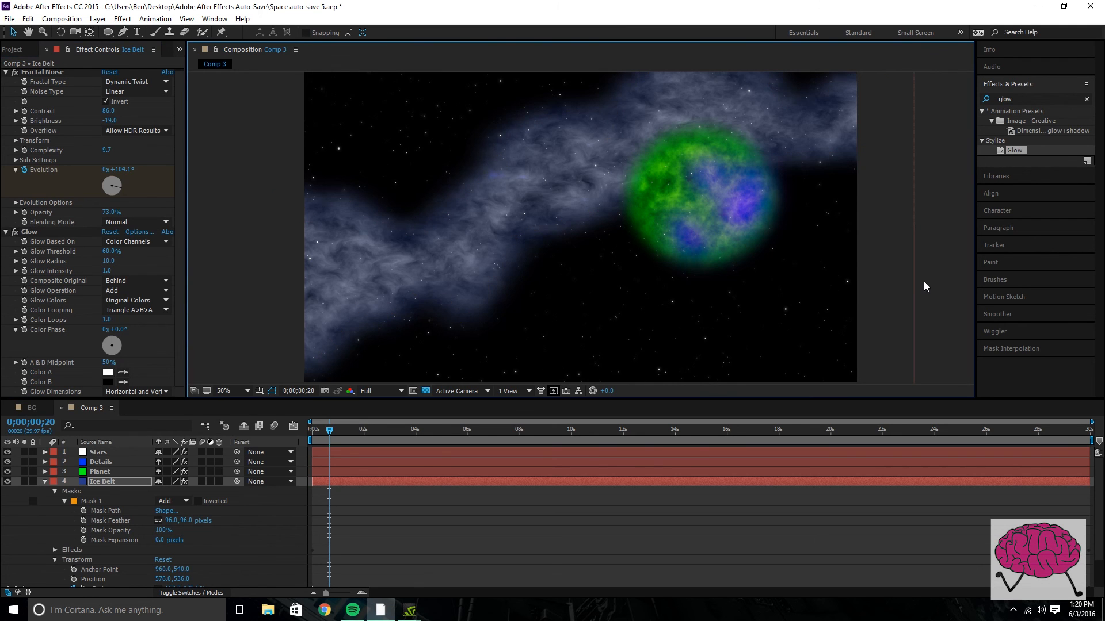
# - Find the Curves color correction effect and apply it to the Ice Belt layer
pyautogui.click(989, 101)
pyautogui.write('curves')
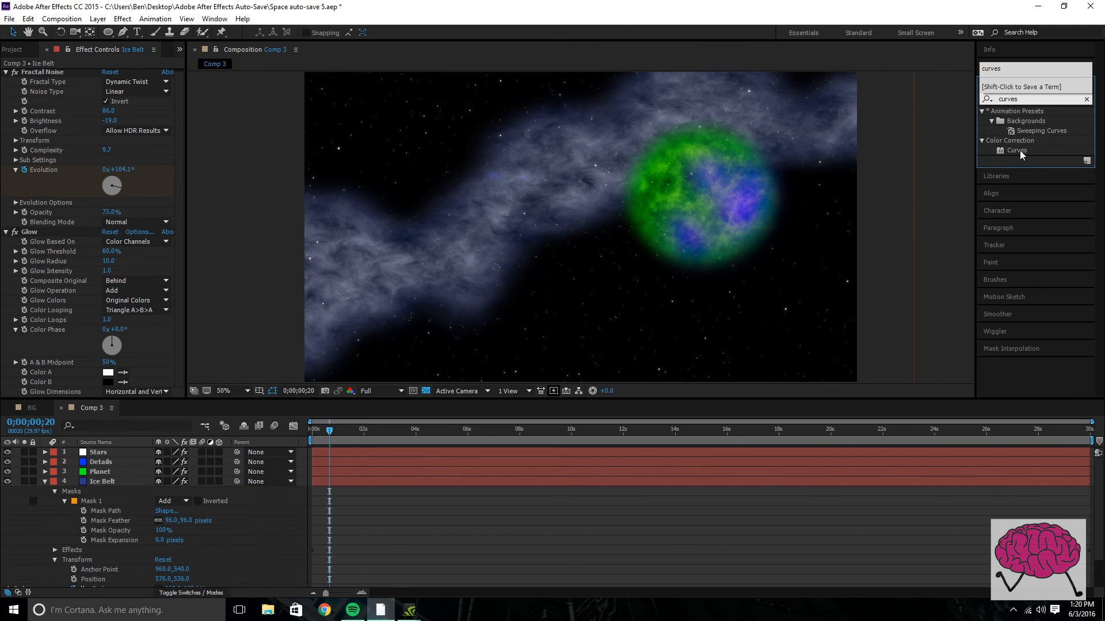
pyautogui.moveTo(1021, 155); pyautogui.dragTo(113, 488)
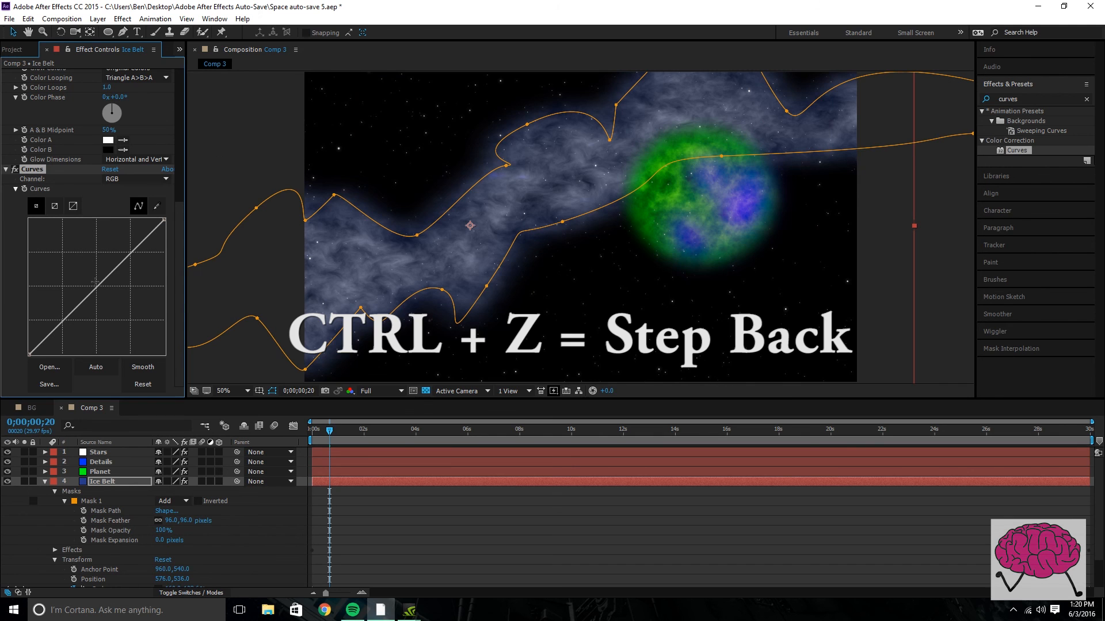
# - Recolor the Ice Belt deep red with Curves by lowering RGB, raising Red, lowering Green slightly and pulling Blue almost to zero
pyautogui.moveTo(95, 286); pyautogui.dragTo(108, 316)
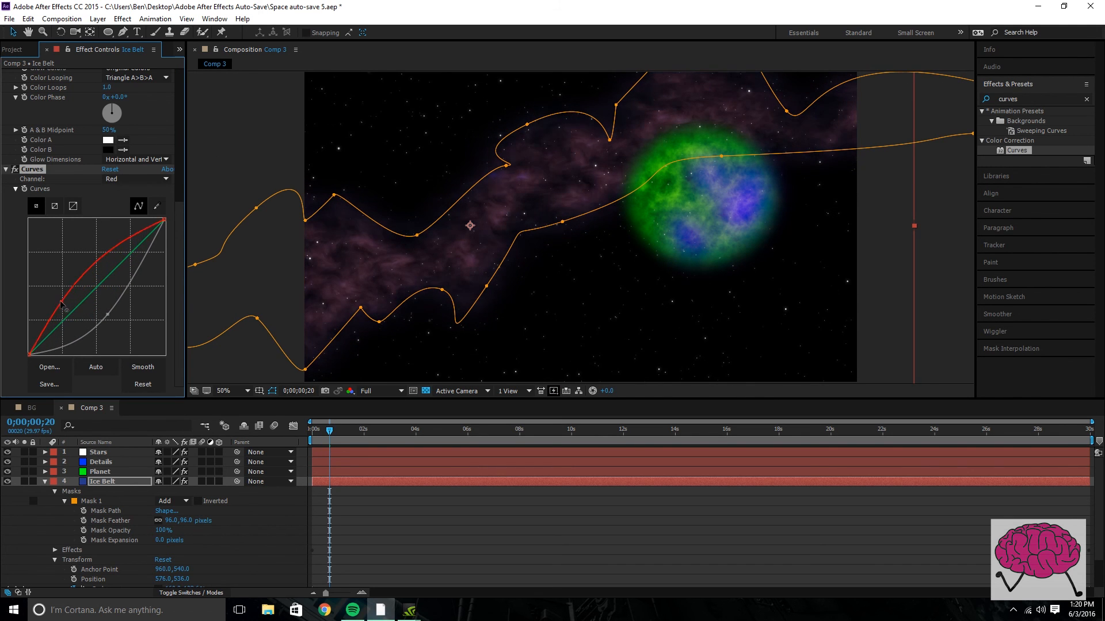
pyautogui.moveTo(72, 313); pyautogui.dragTo(73, 327)
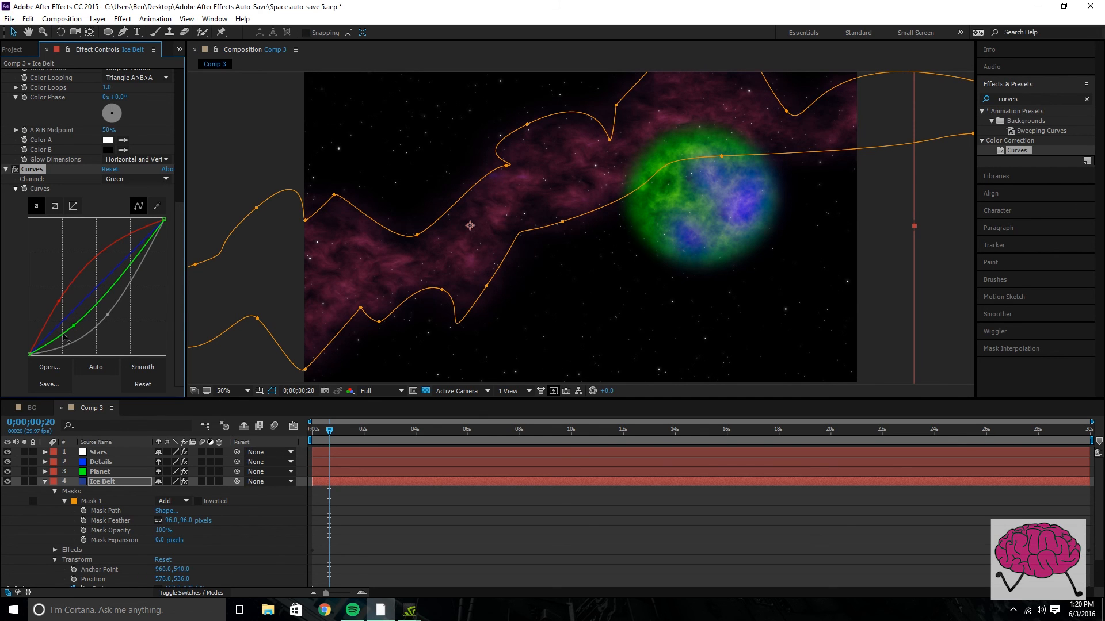
pyautogui.moveTo(74, 330); pyautogui.dragTo(74, 340)
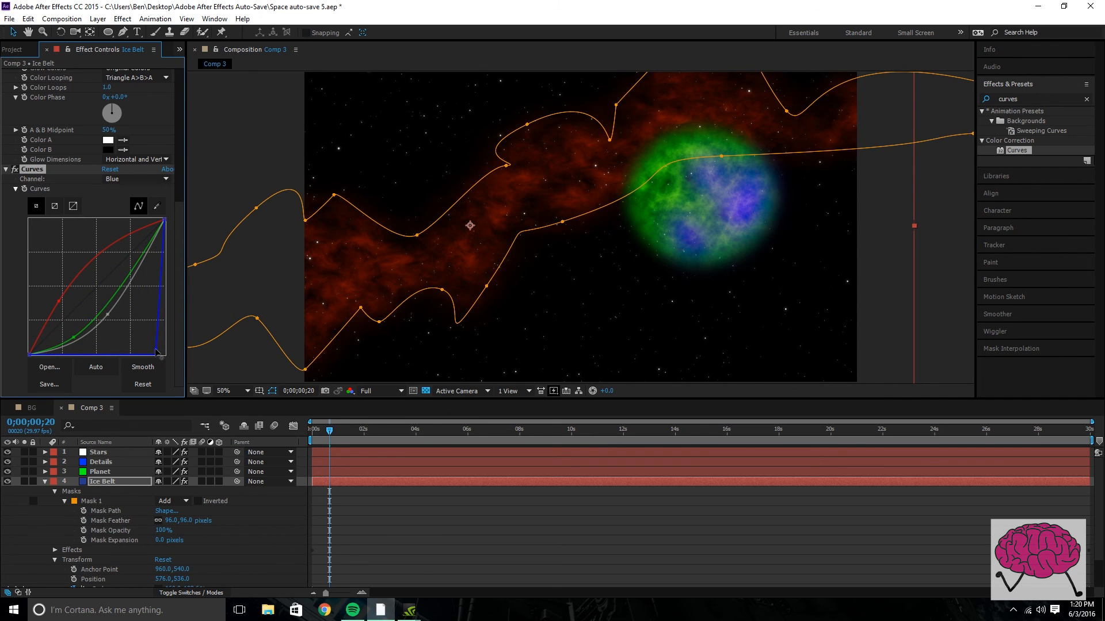
pyautogui.scroll(-5, 704, 312)
pyautogui.click(705, 314)
pyautogui.scroll(3, 705, 314)
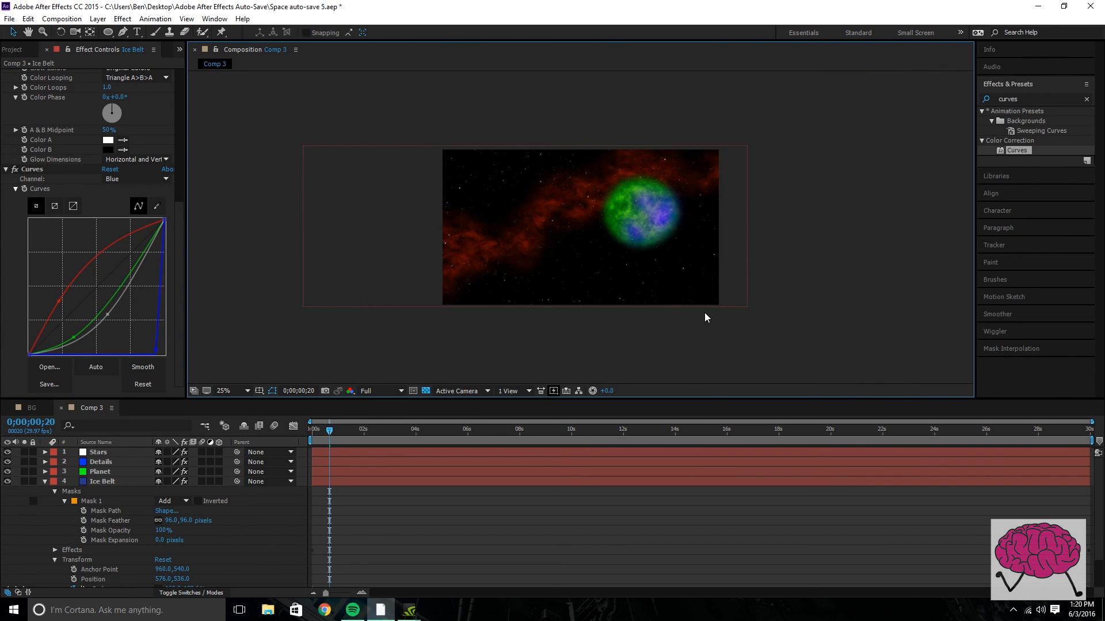
pyautogui.scroll(4, 704, 313)
pyautogui.scroll(-4, 698, 309)
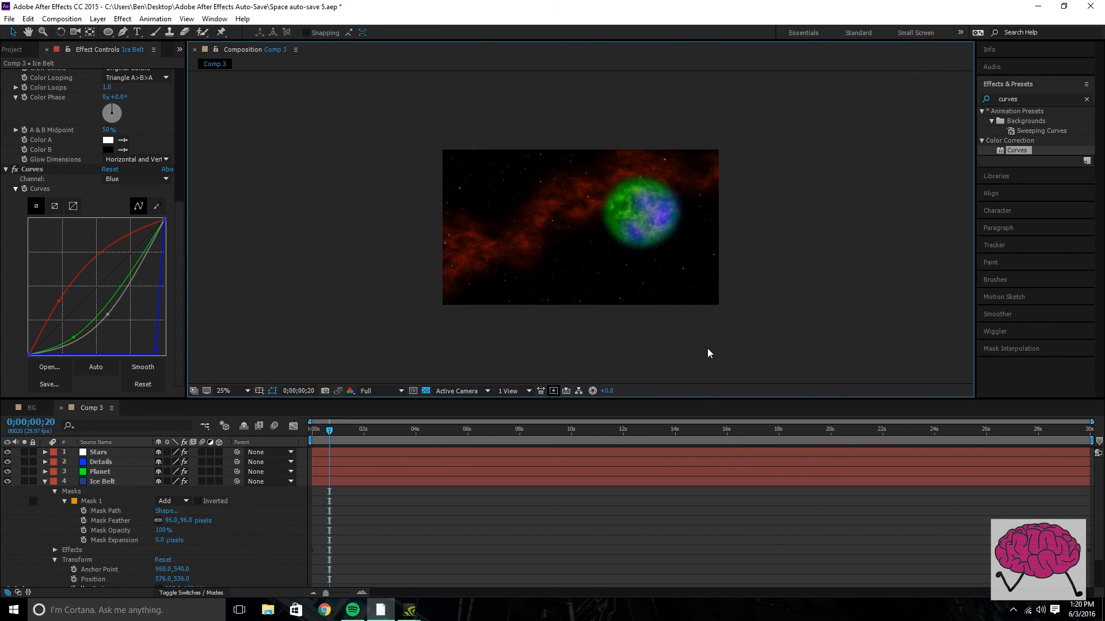